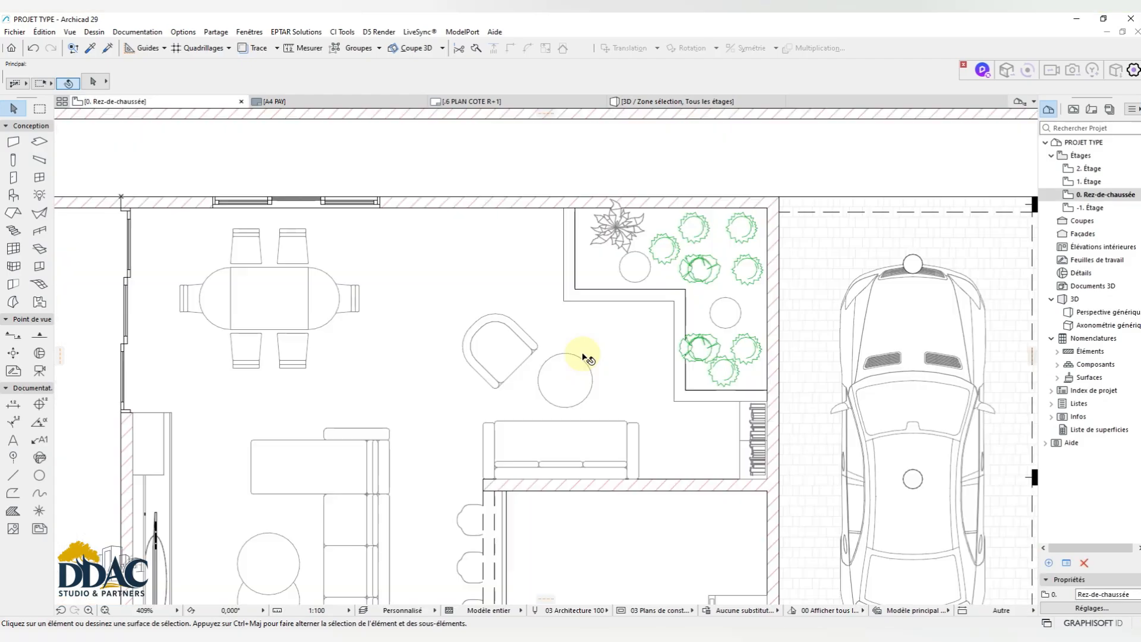
pyautogui.click(585, 357)
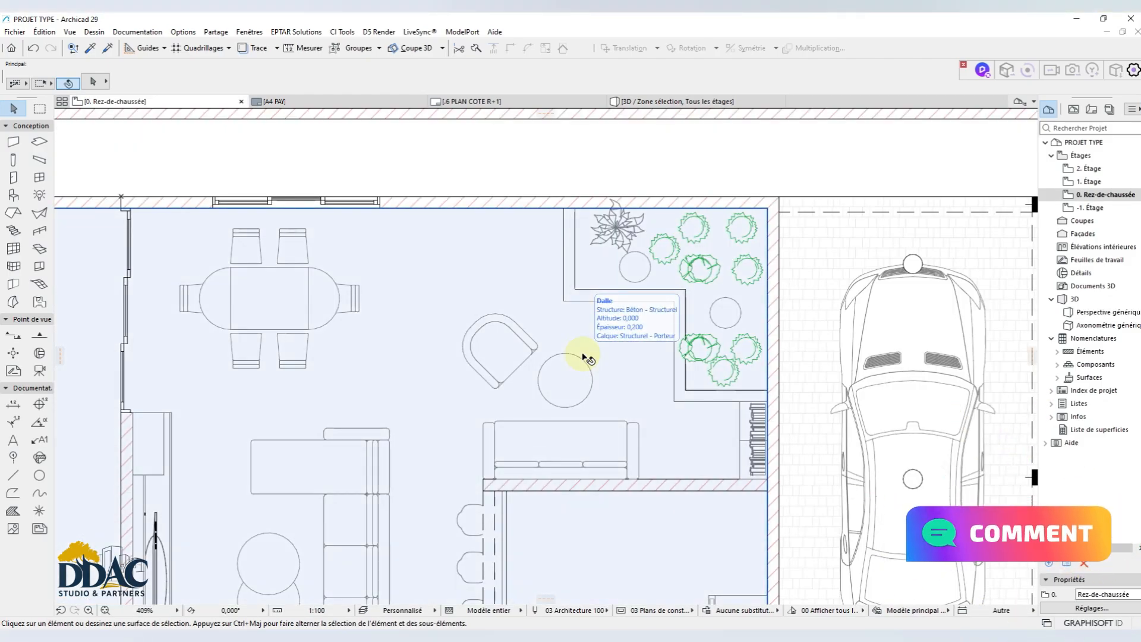
pyautogui.press('Escape')
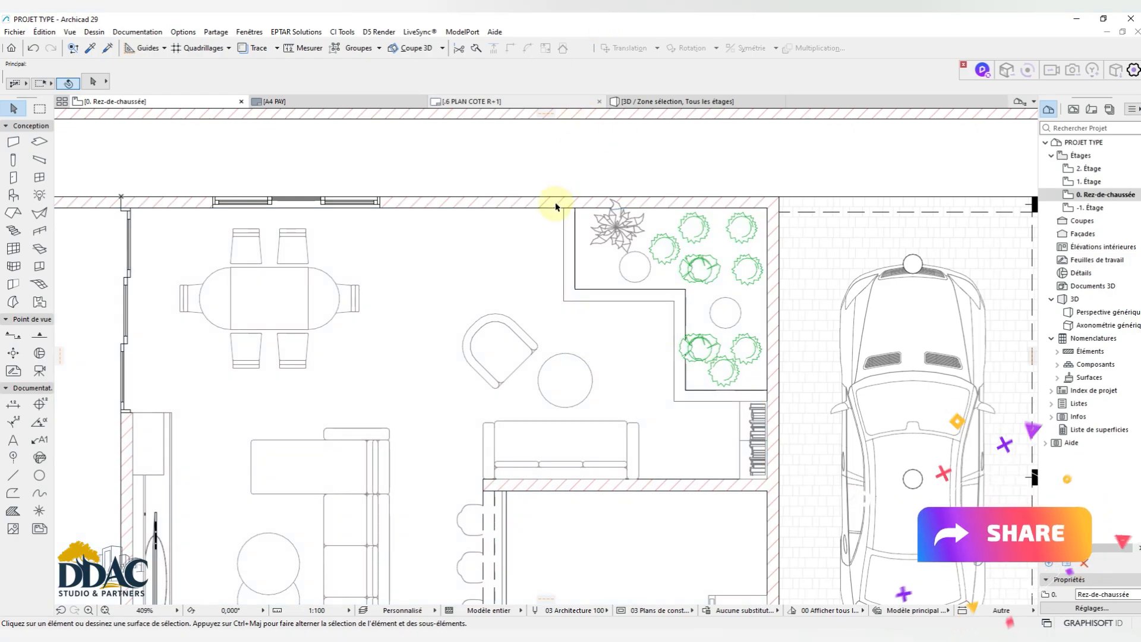
pyautogui.click(563, 183)
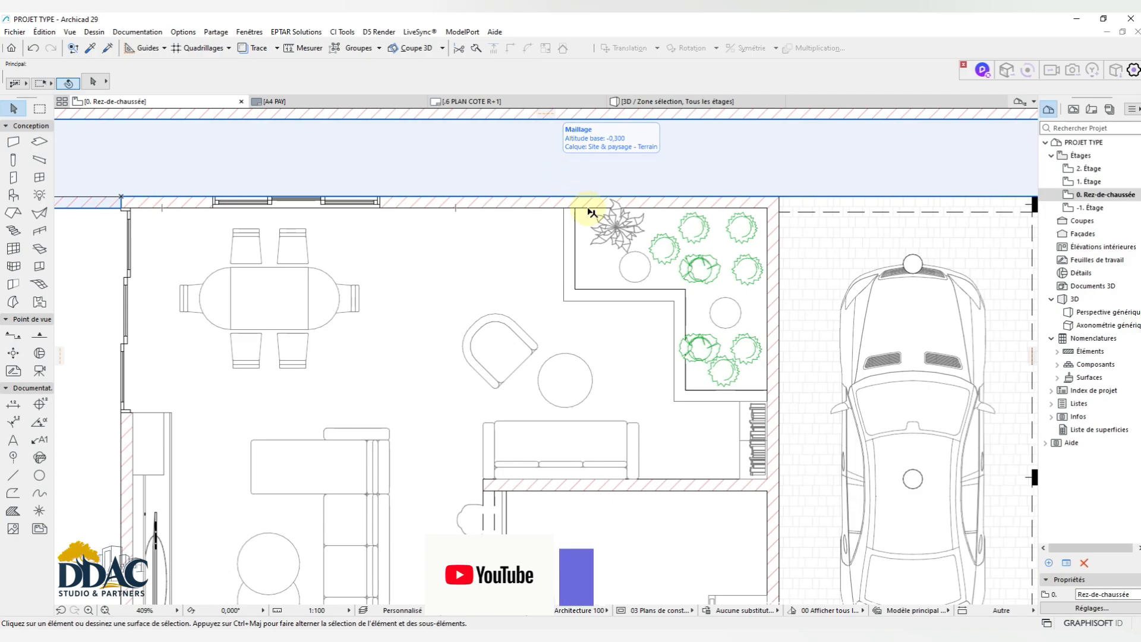
pyautogui.press('Escape')
# Step: Draw an oriented rectangular fill over the planted corner of the living room, 2.500 m along the garage-side wall and extending to the partition wall's free end
pyautogui.scroll(2, 690, 303)
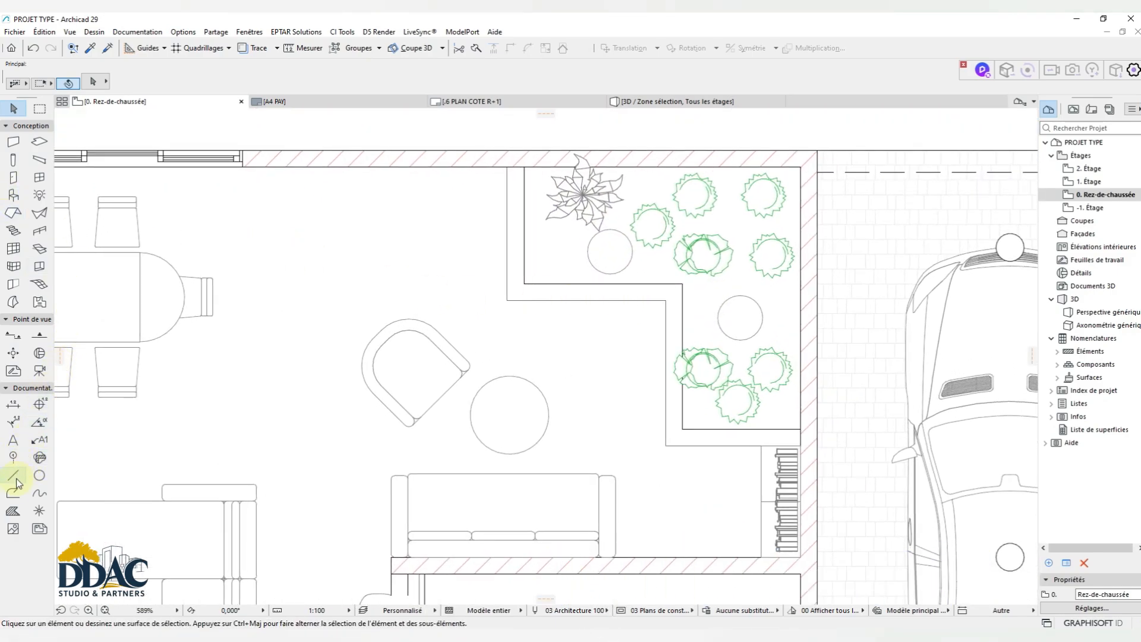
pyautogui.click(13, 511)
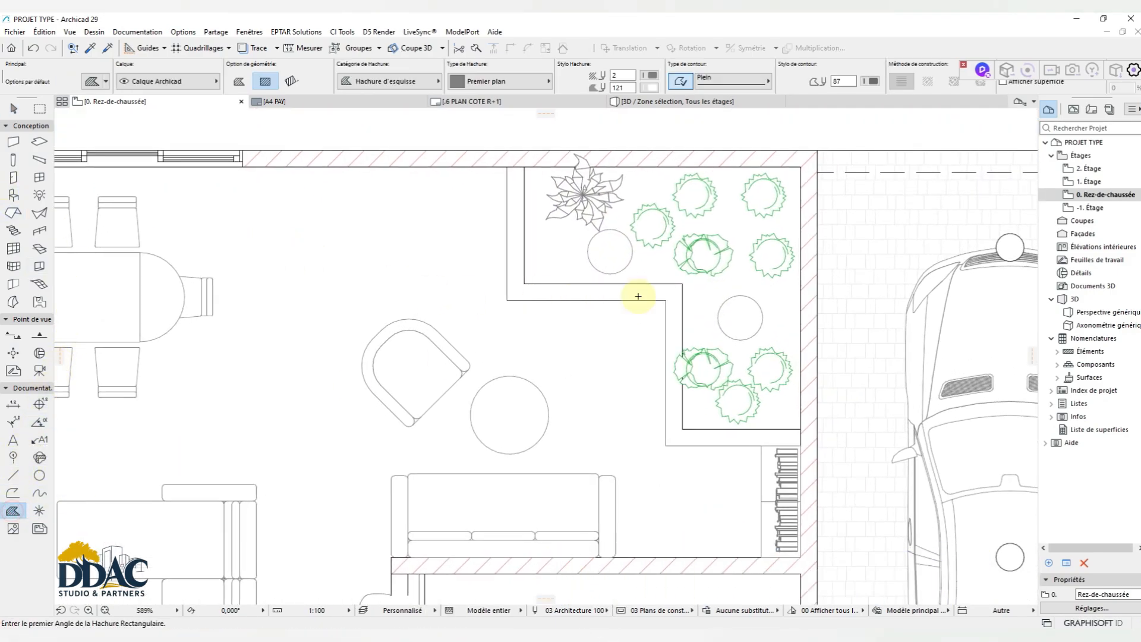
pyautogui.click(802, 165)
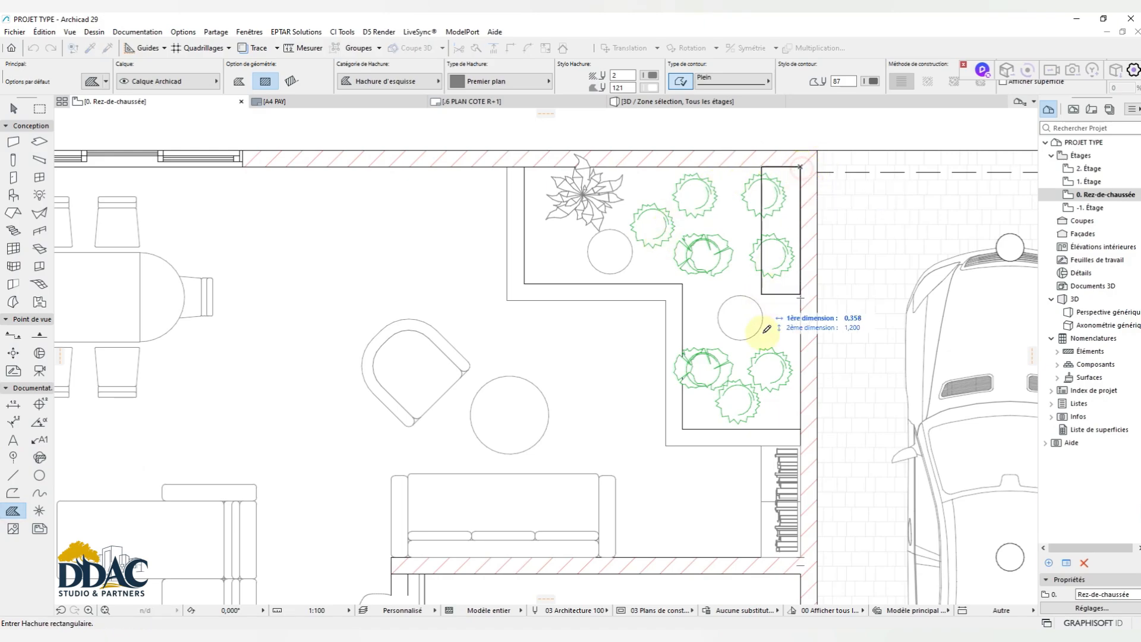
pyautogui.click(291, 81)
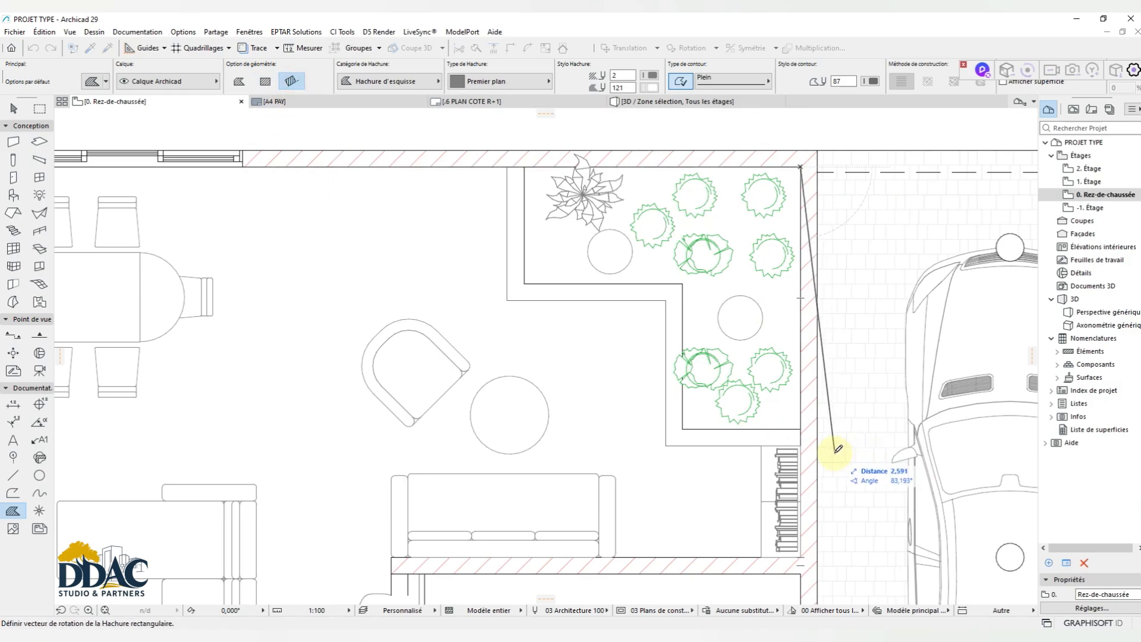
pyautogui.scroll(4, 823, 449)
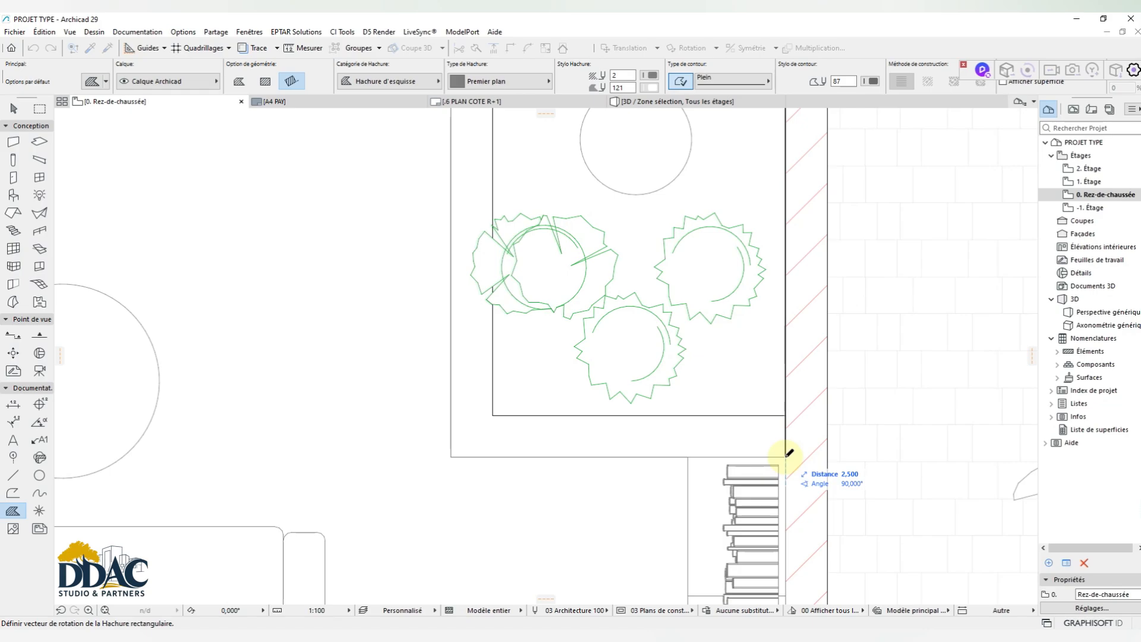
pyautogui.click(789, 452)
pyautogui.scroll(-5, 700, 418)
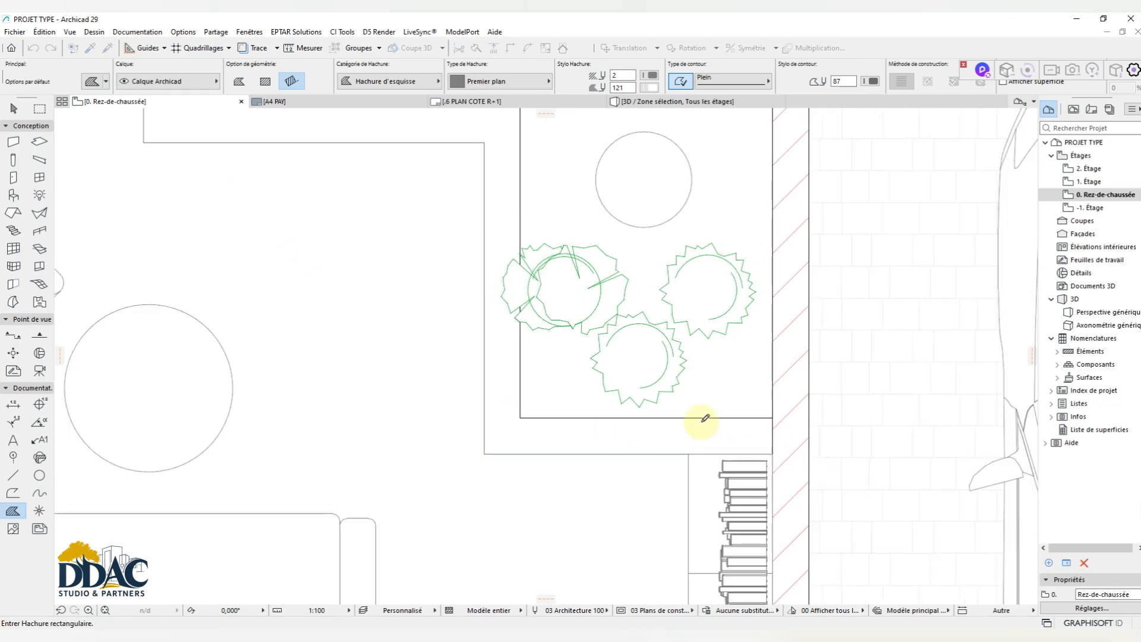
pyautogui.scroll(-5, 395, 497)
pyautogui.scroll(10, 402, 479)
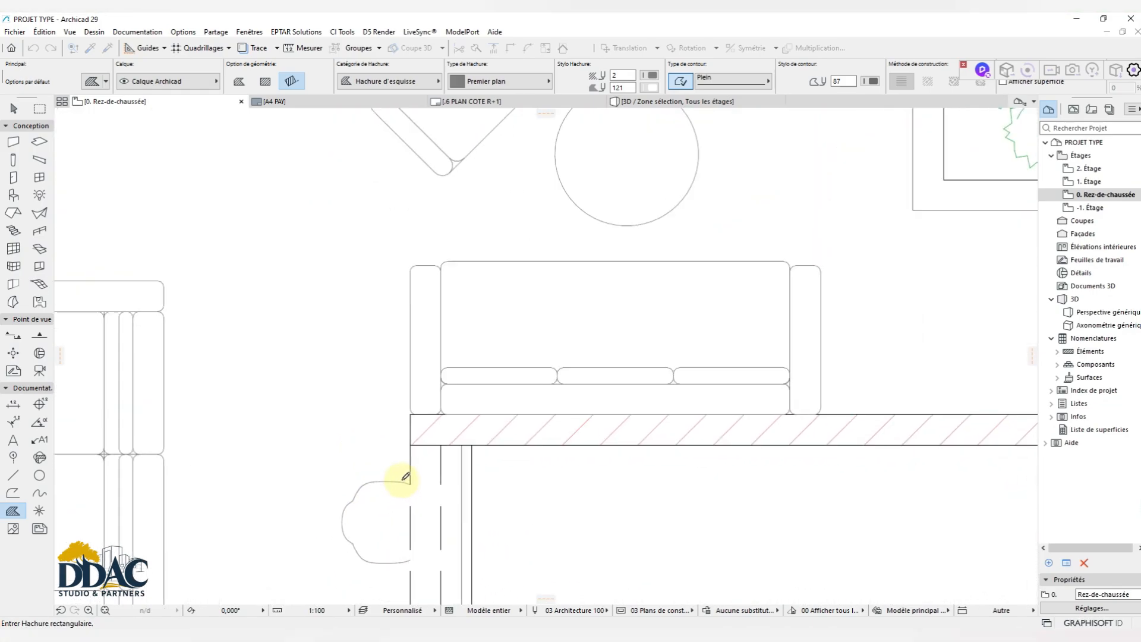
pyautogui.scroll(5, 416, 397)
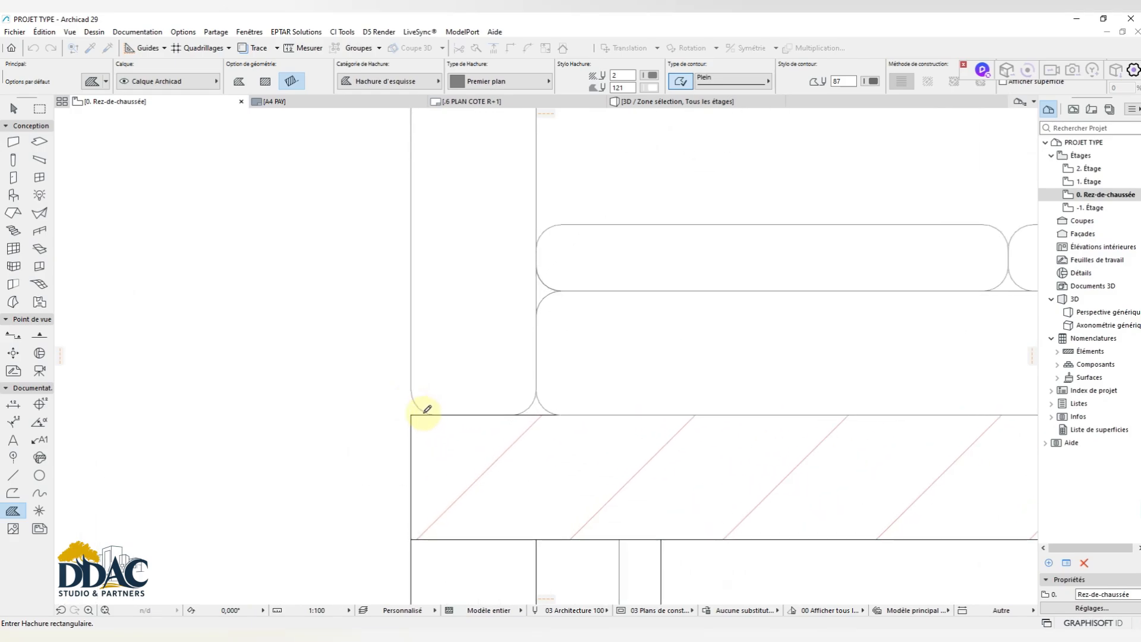
pyautogui.click(412, 415)
pyautogui.scroll(-10, 420, 399)
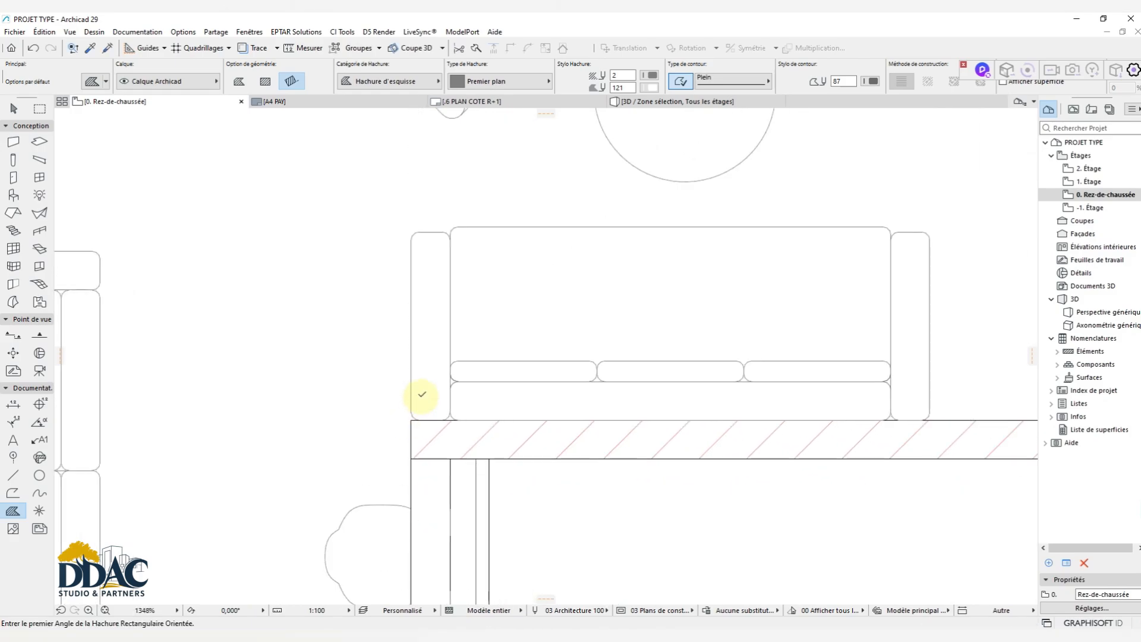
pyautogui.press('Escape')
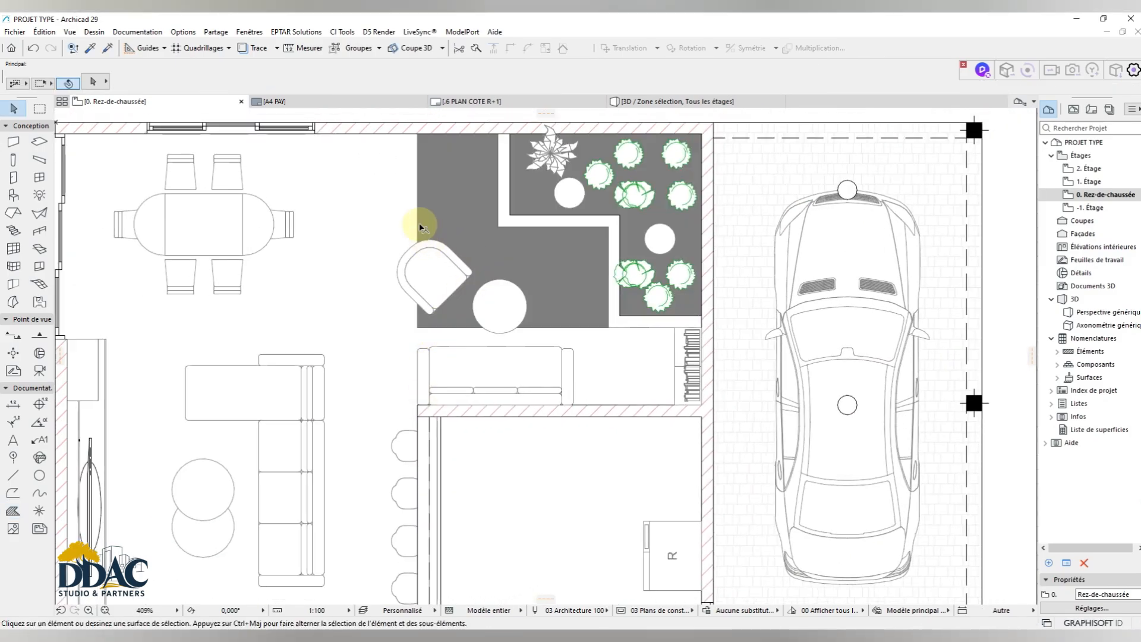
# Step: Examine the extent of the grey fill marking the stair area between the outer walls and the sofa
pyautogui.click(419, 227)
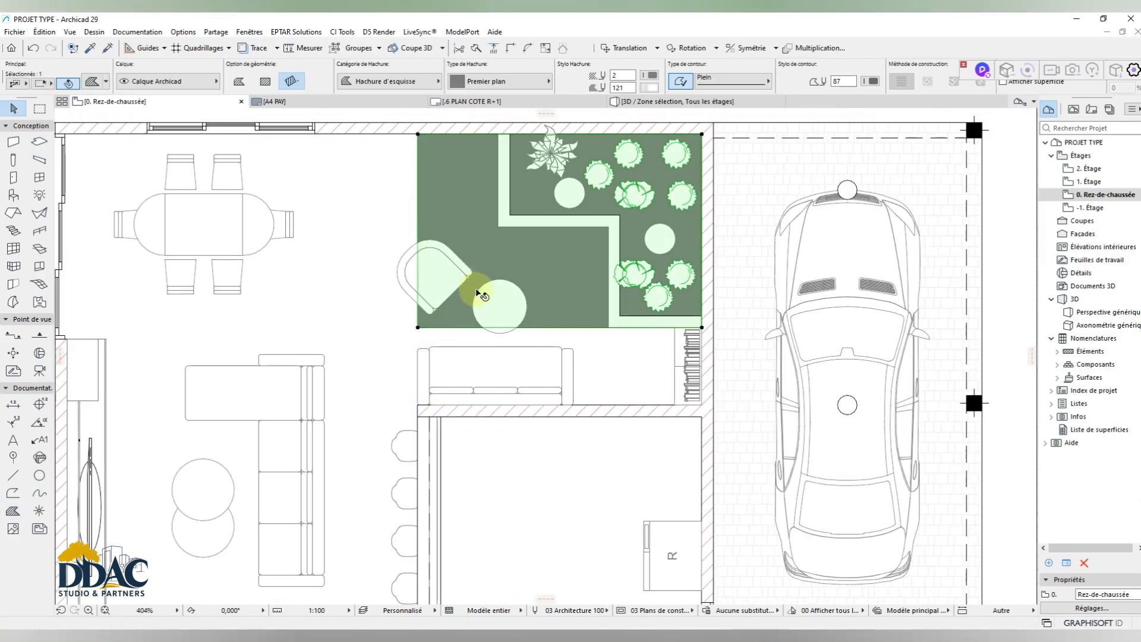
pyautogui.scroll(-4, 517, 219)
pyautogui.scroll(5, 443, 232)
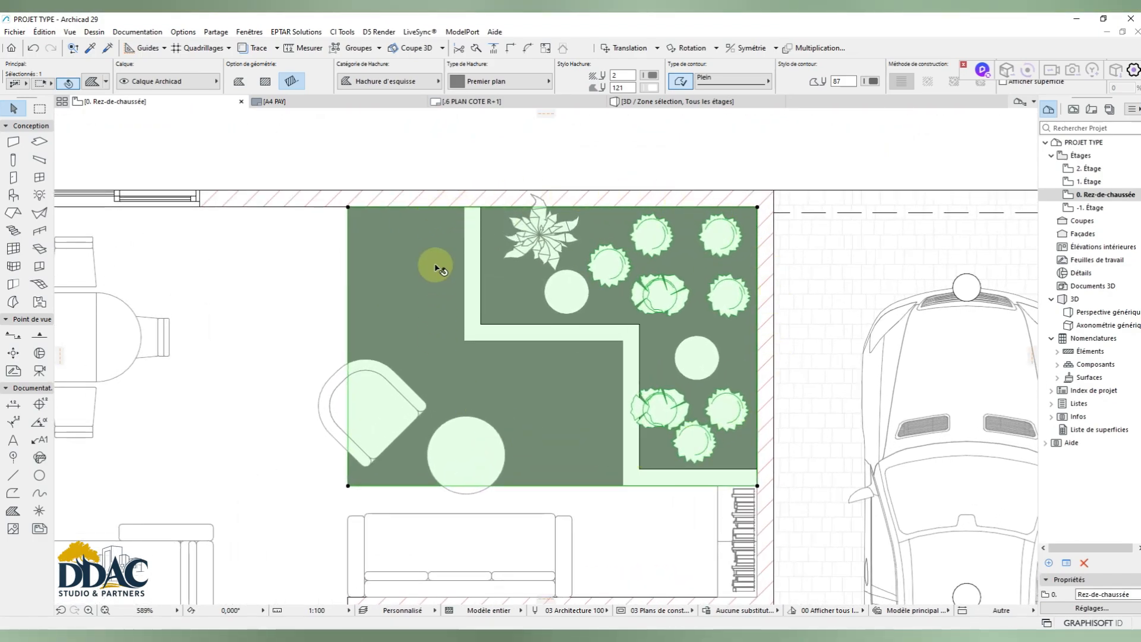
pyautogui.scroll(-2, 516, 331)
pyautogui.press('Escape')
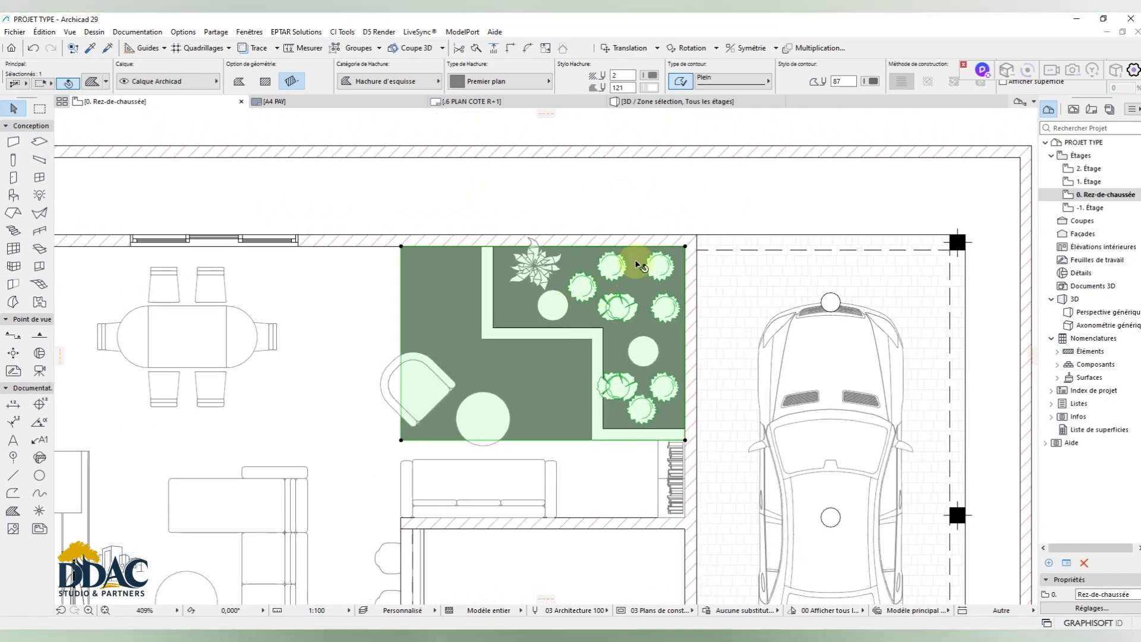
pyautogui.scroll(1, 551, 336)
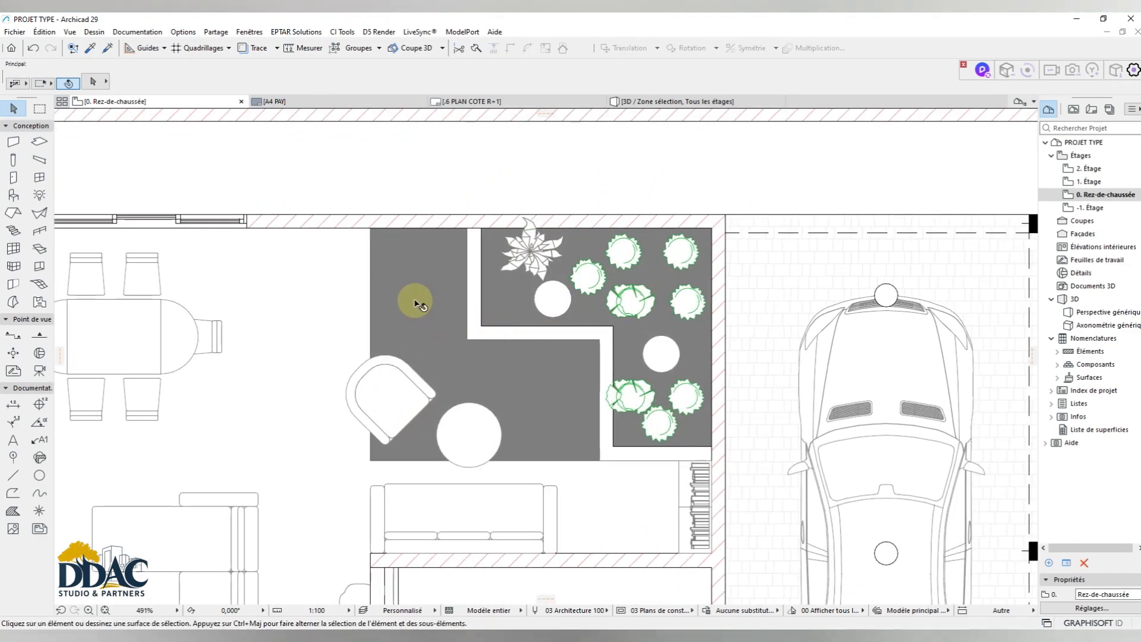
pyautogui.click(375, 286)
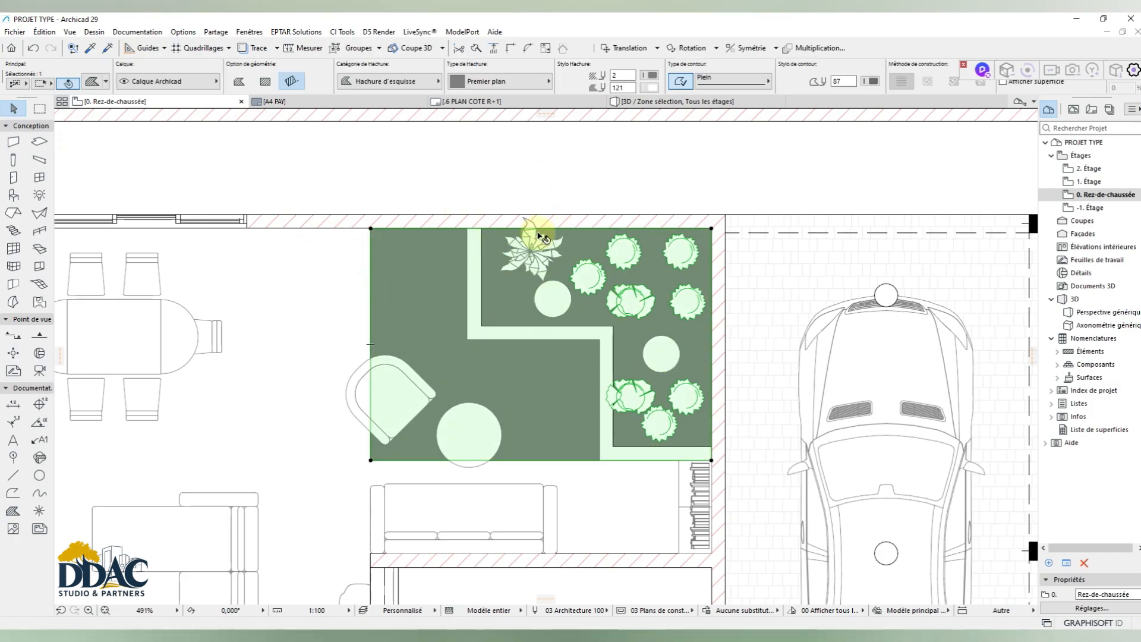
pyautogui.scroll(-3, 556, 202)
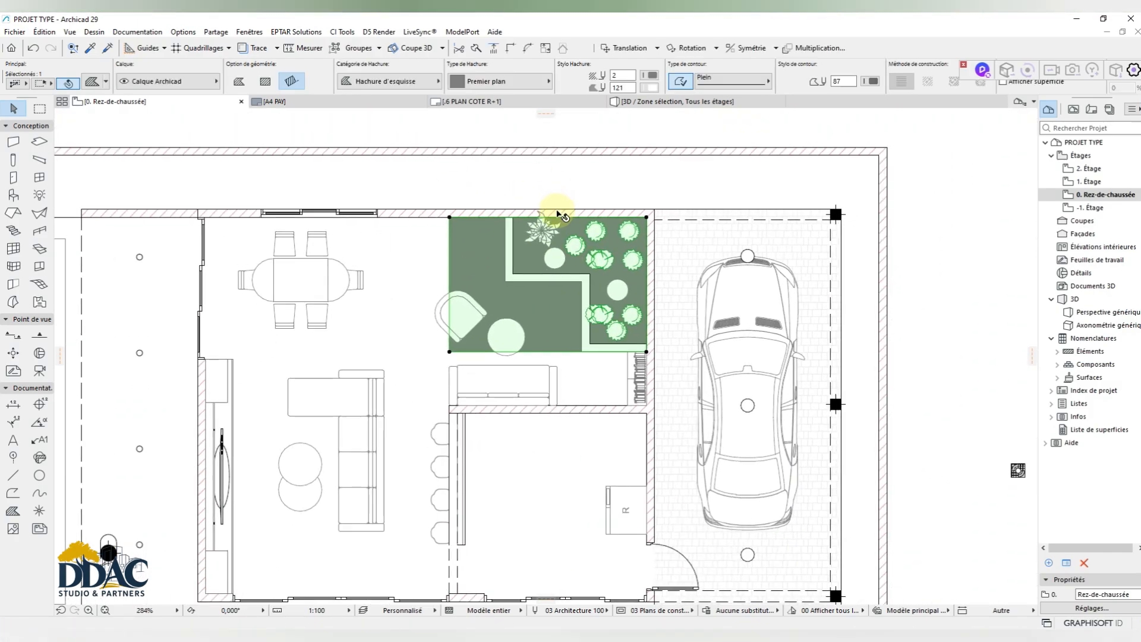
pyautogui.click(602, 132)
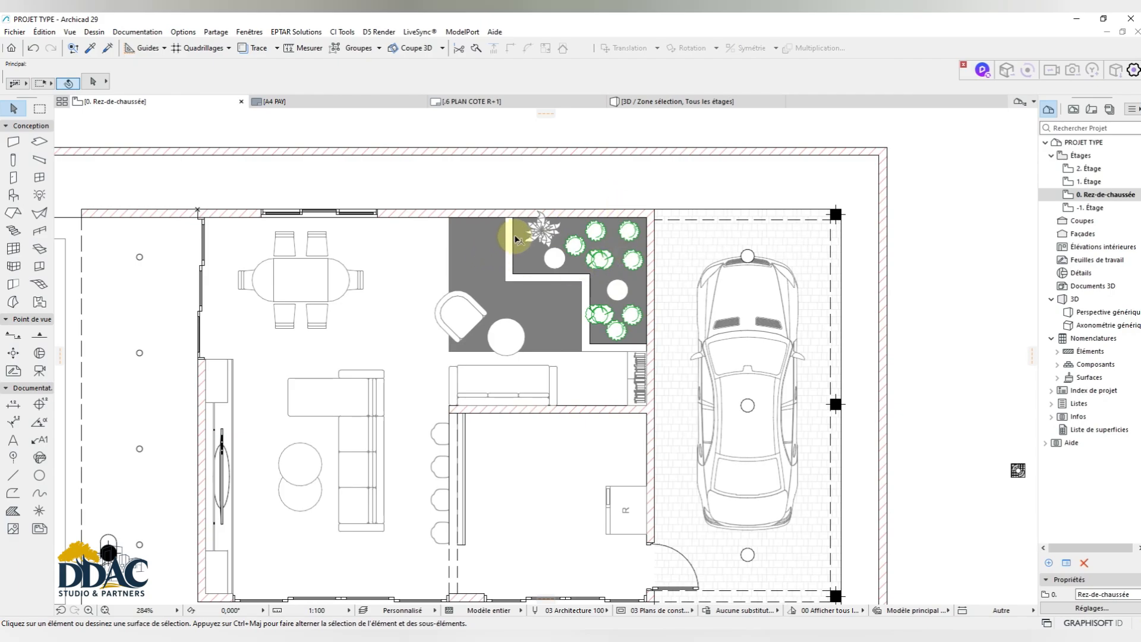
pyautogui.scroll(2, 552, 249)
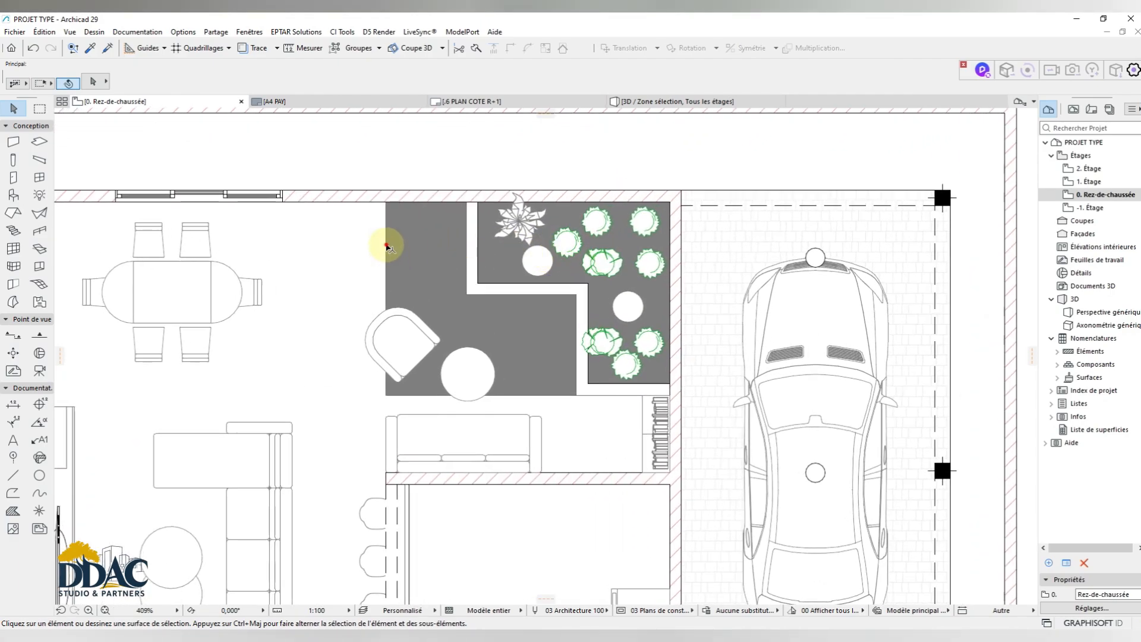
pyautogui.click(386, 246)
pyautogui.scroll(1, 597, 230)
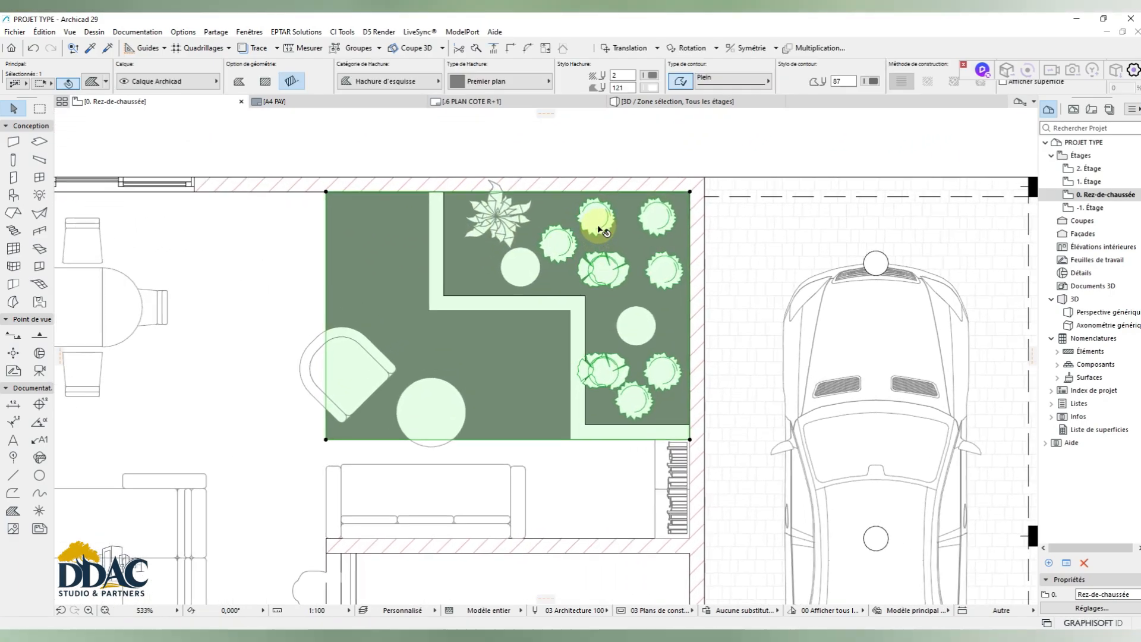
pyautogui.scroll(1, 597, 231)
pyautogui.click(488, 171)
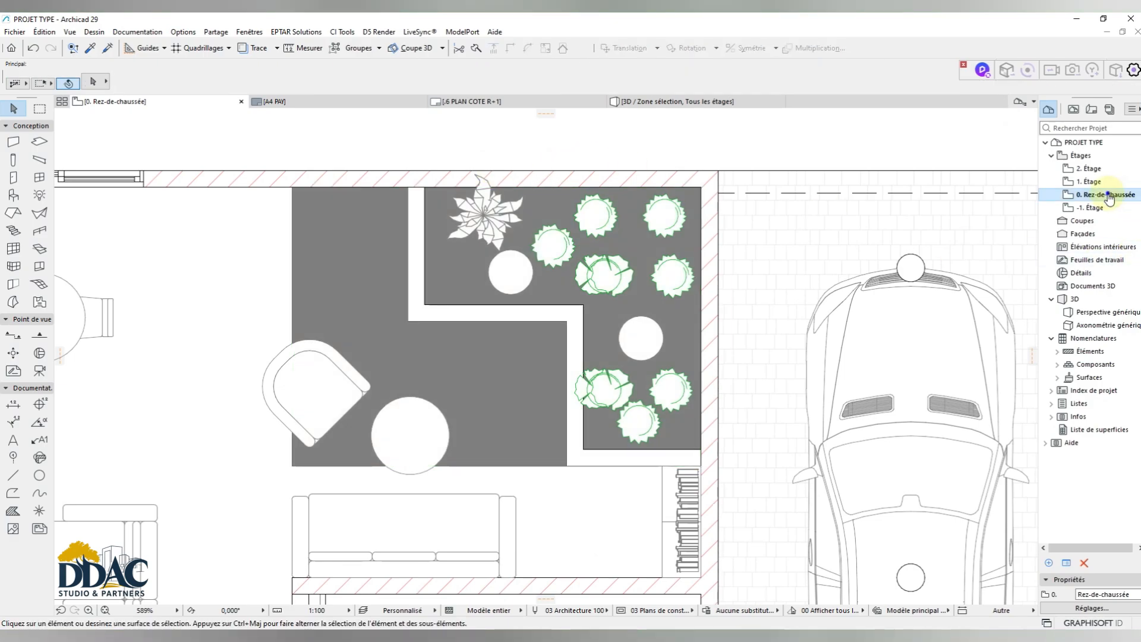
# Step: Review the storey settings for the elevation and height of the Rez-de-chaussée storey
pyautogui.rightClick(1108, 198)
pyautogui.click(1016, 368)
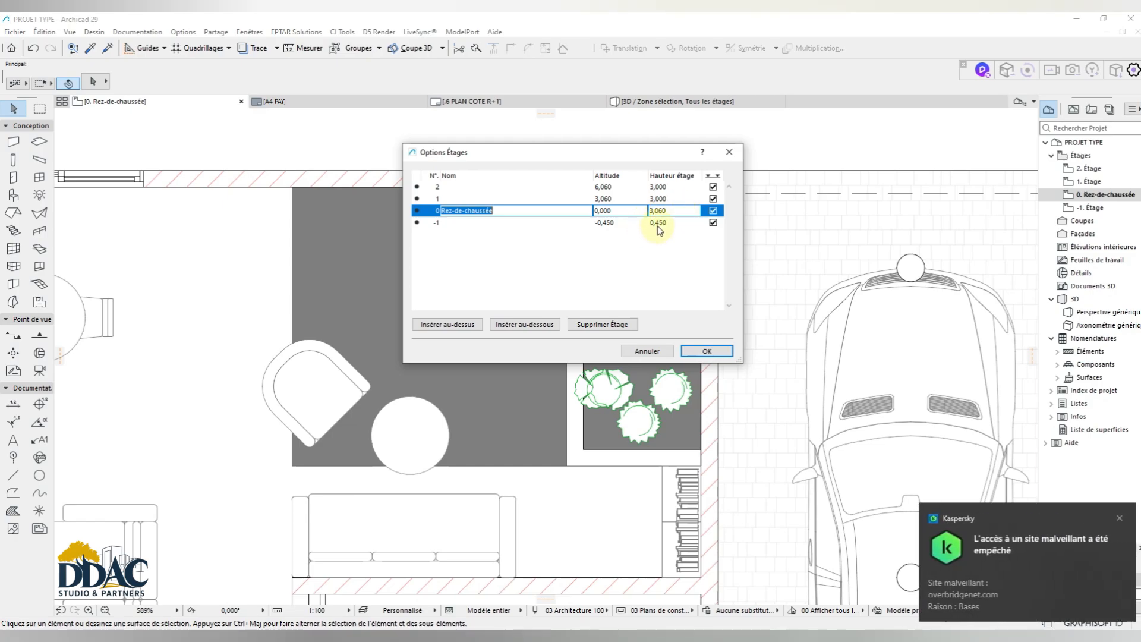
pyautogui.press('Return')
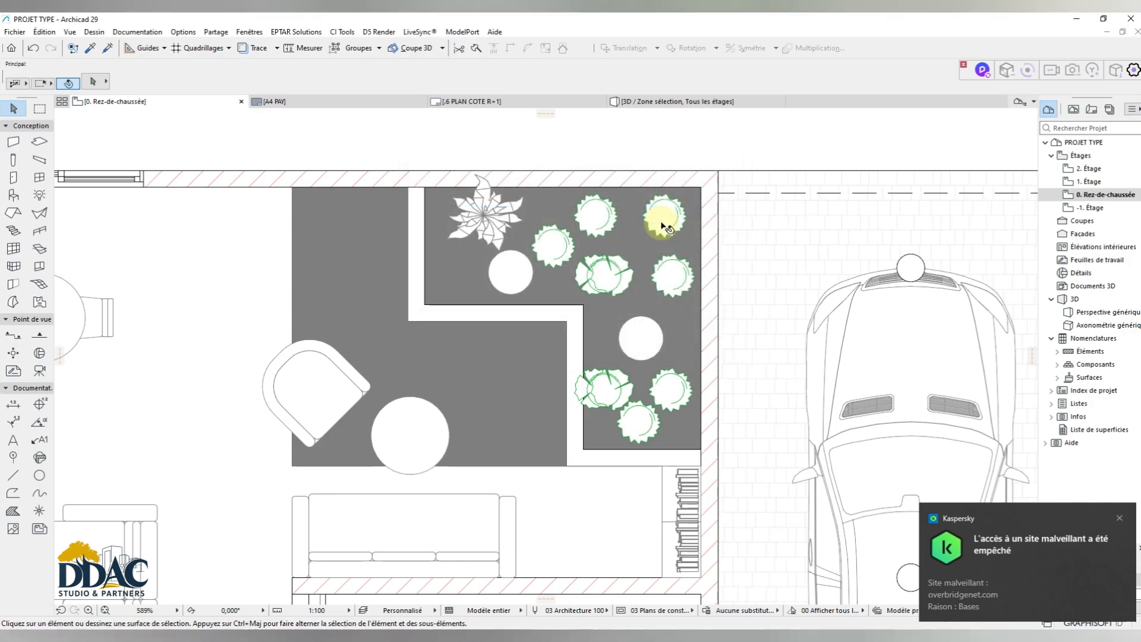
pyautogui.click(292, 208)
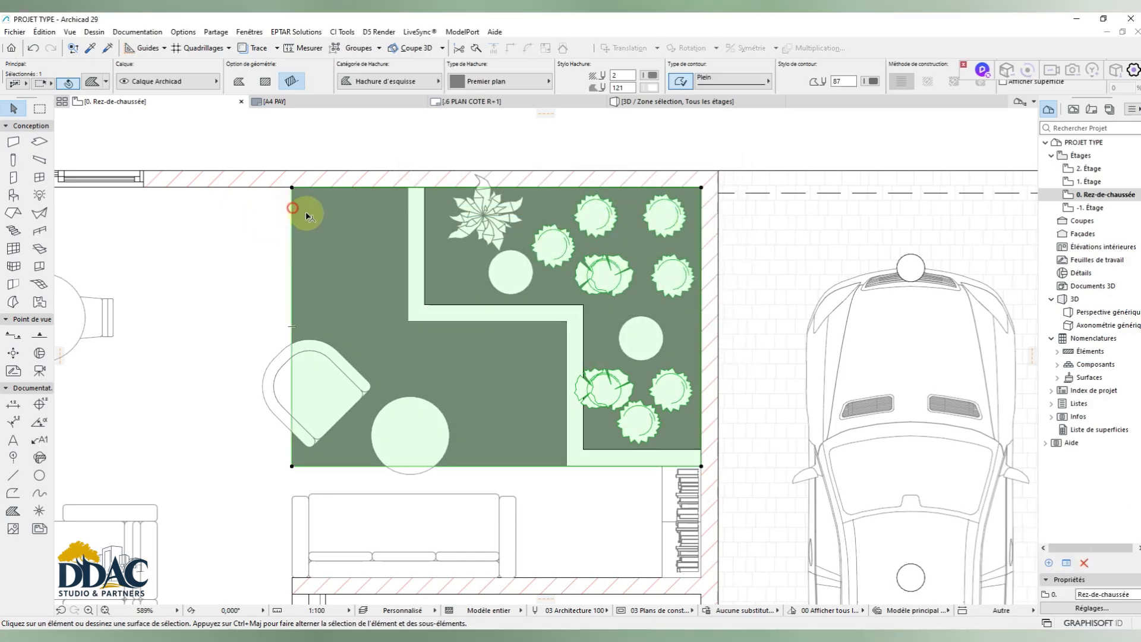
pyautogui.press('Escape')
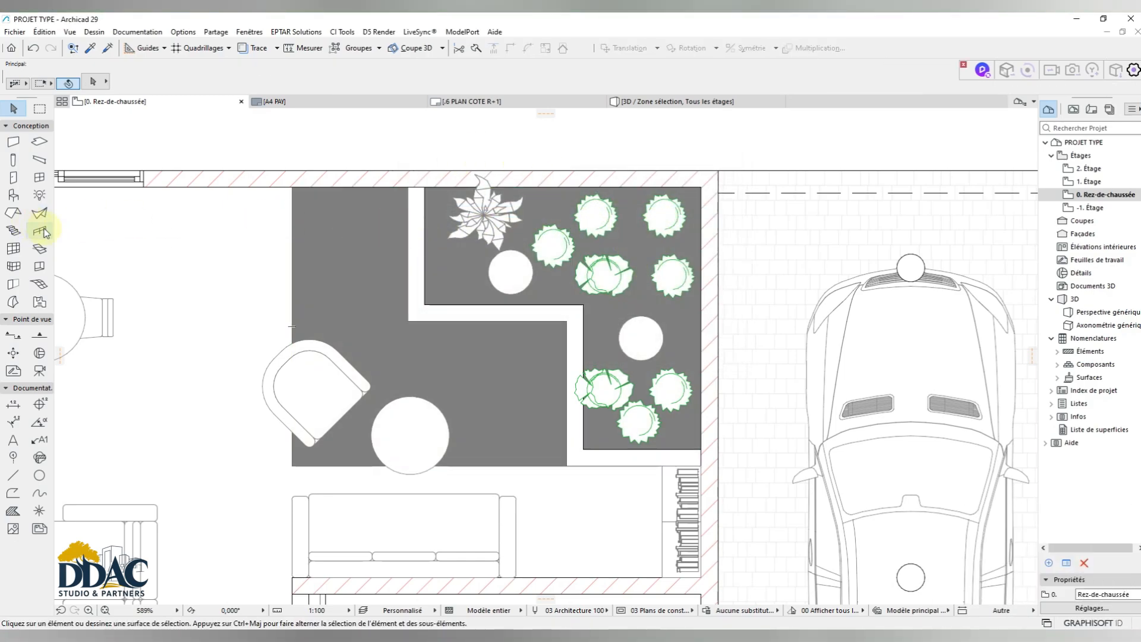
pyautogui.click(293, 190)
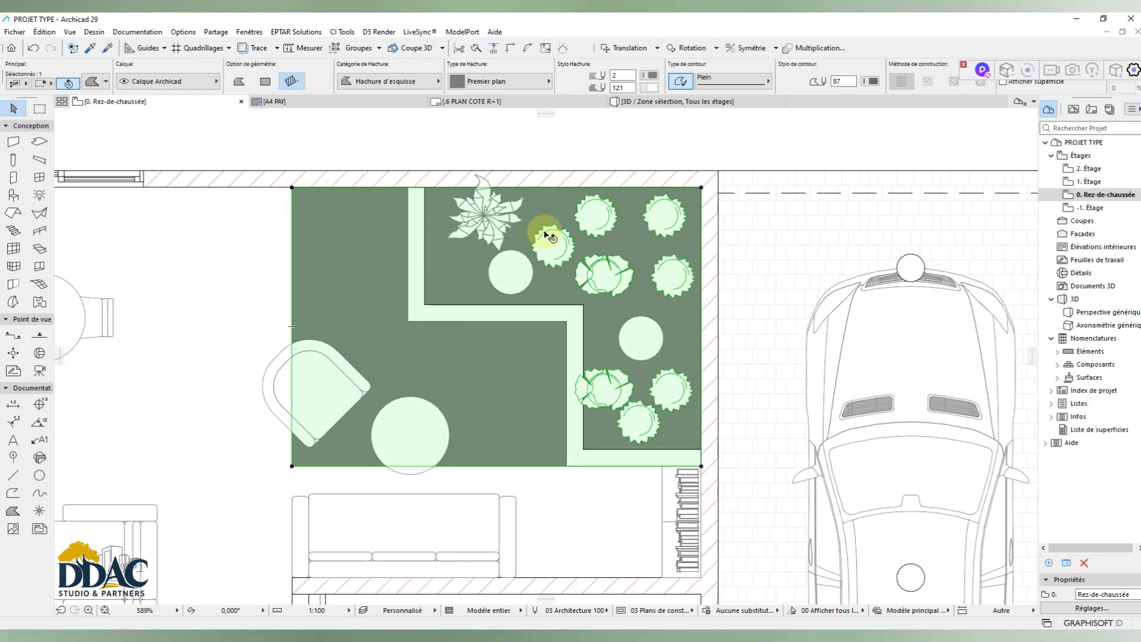
pyautogui.press('Escape')
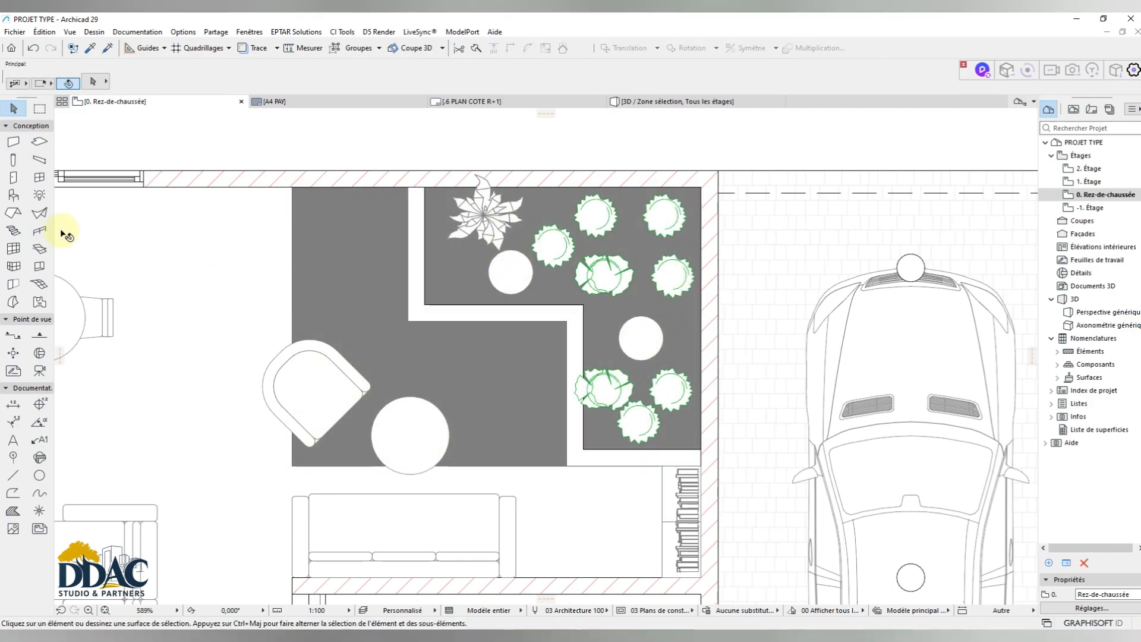
# Step: Open the general settings of the Stair tool defaults and link the stair's top to 1. Étage
pyautogui.click(14, 230)
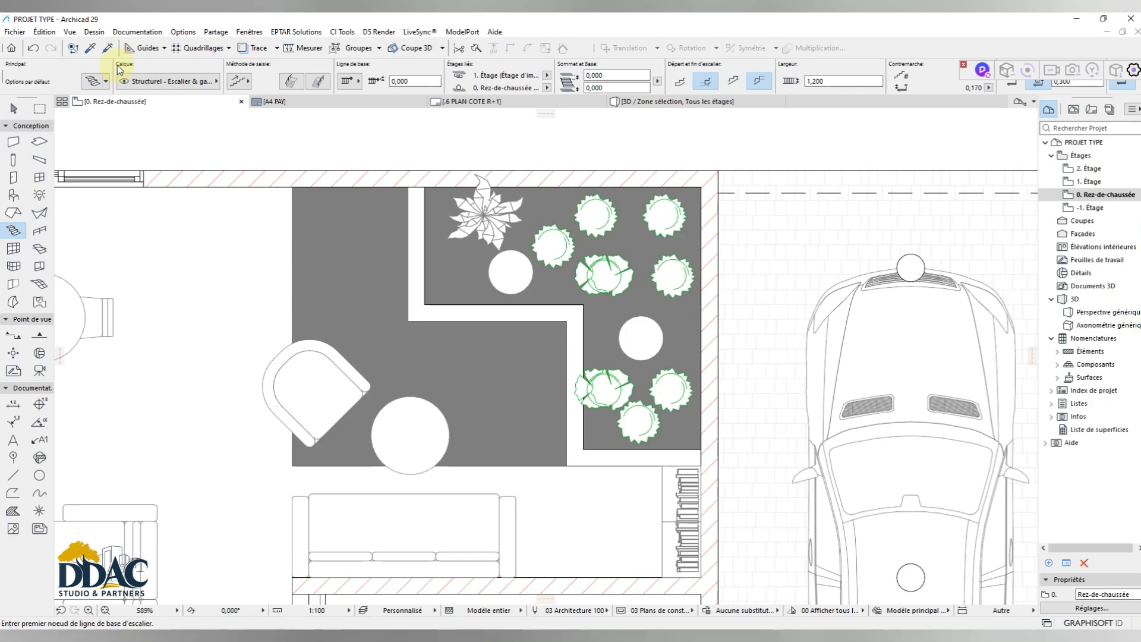
pyautogui.click(92, 81)
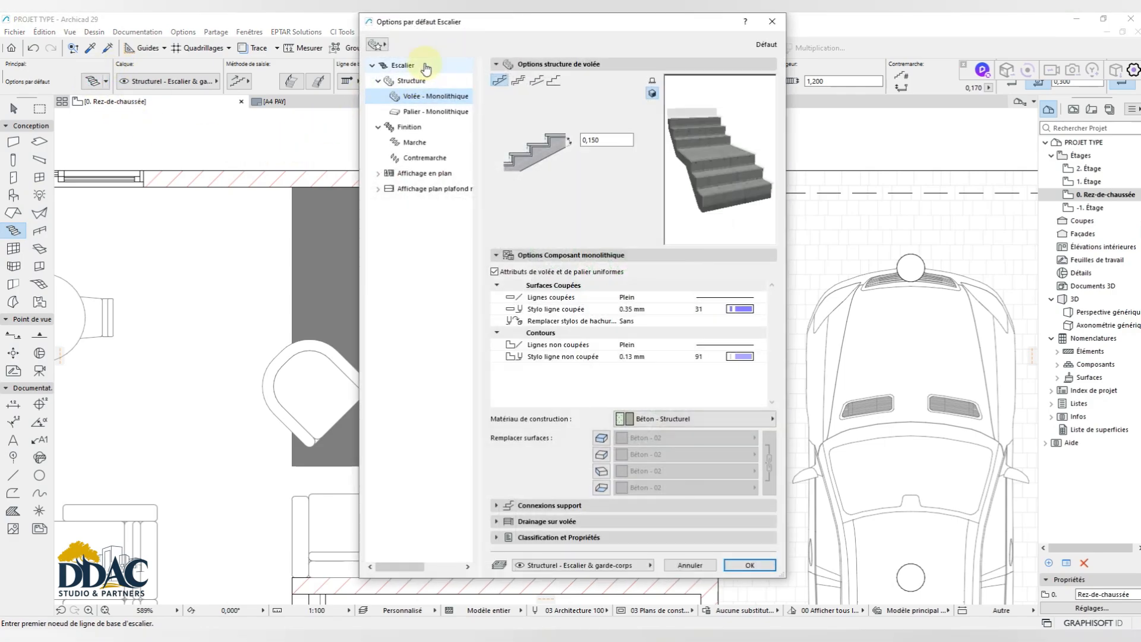
pyautogui.click(424, 67)
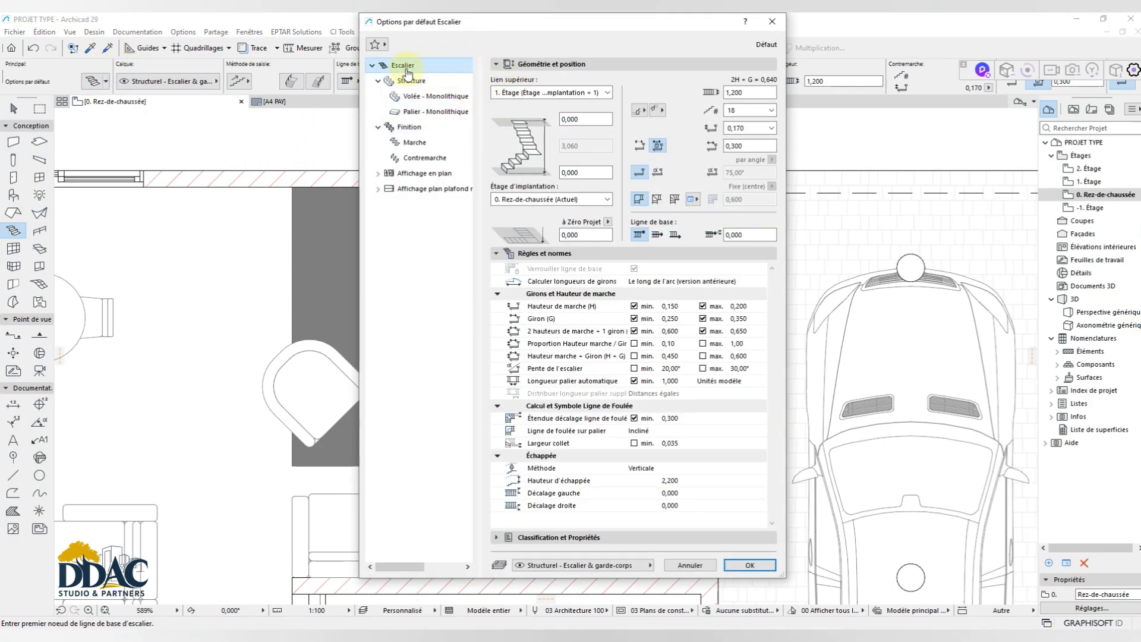
pyautogui.click(540, 93)
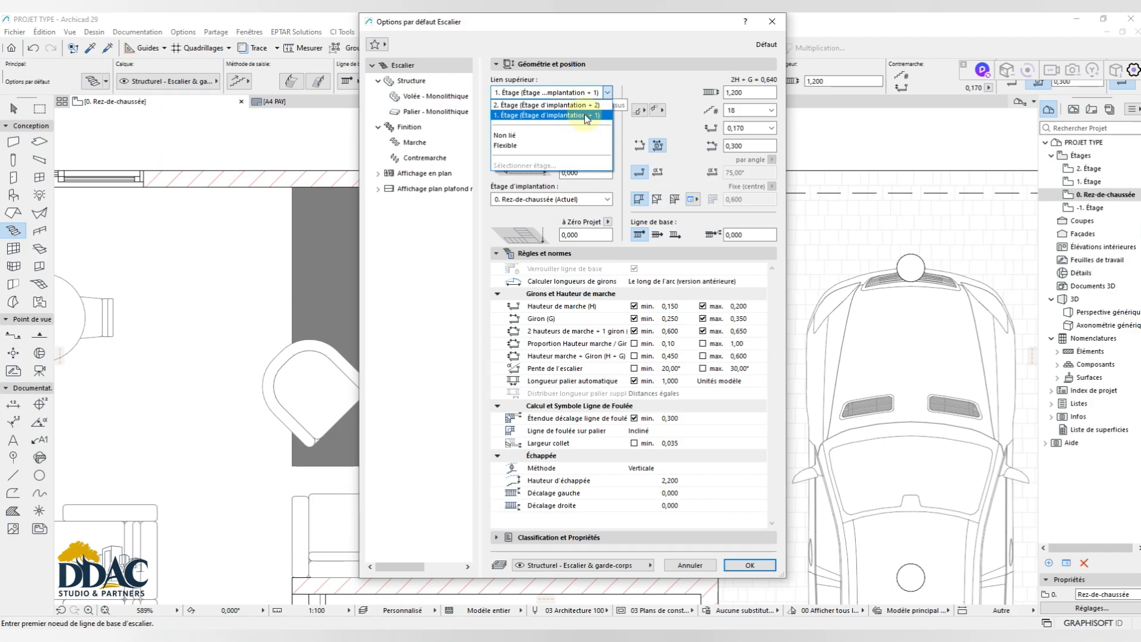
pyautogui.click(585, 115)
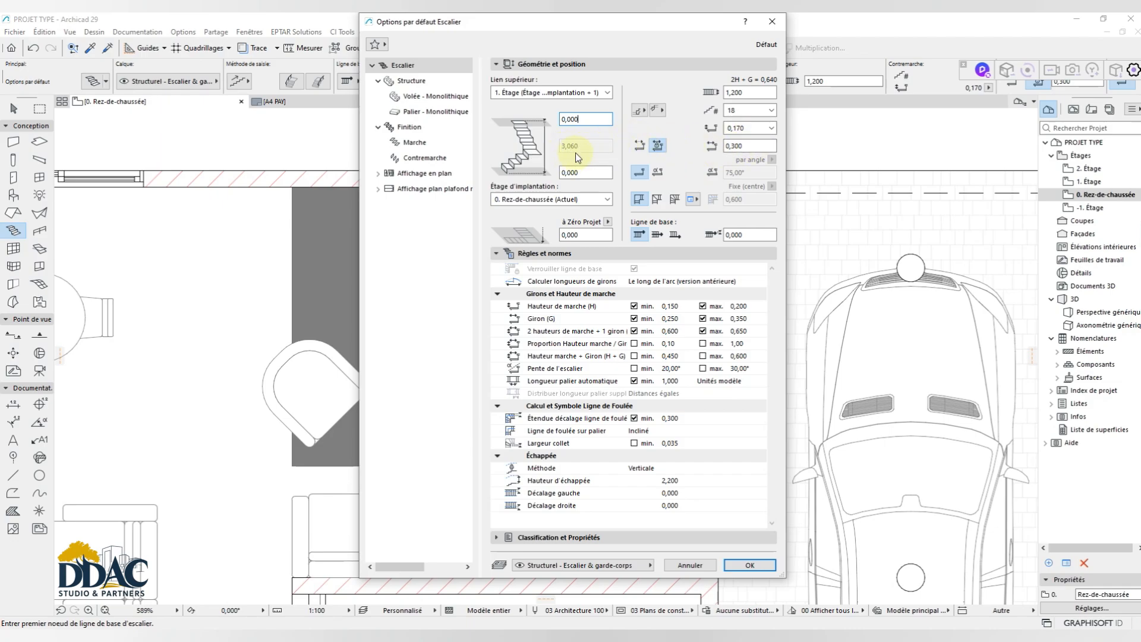
# Step: Set the stair to end with a riser and use a fixed tread depth
pyautogui.click(656, 110)
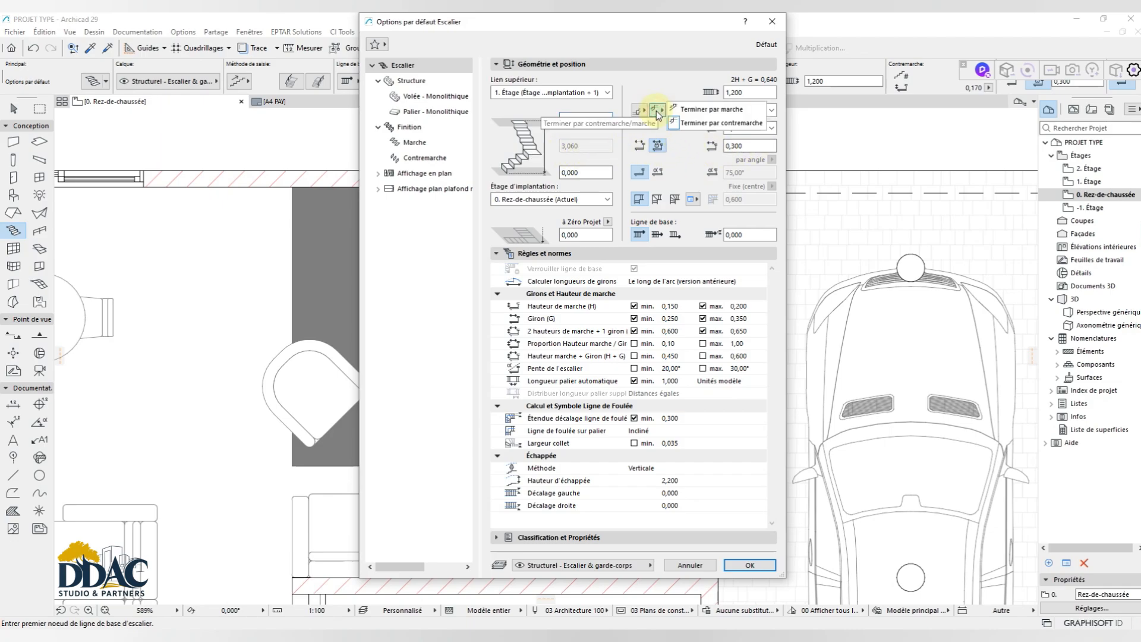
pyautogui.click(707, 123)
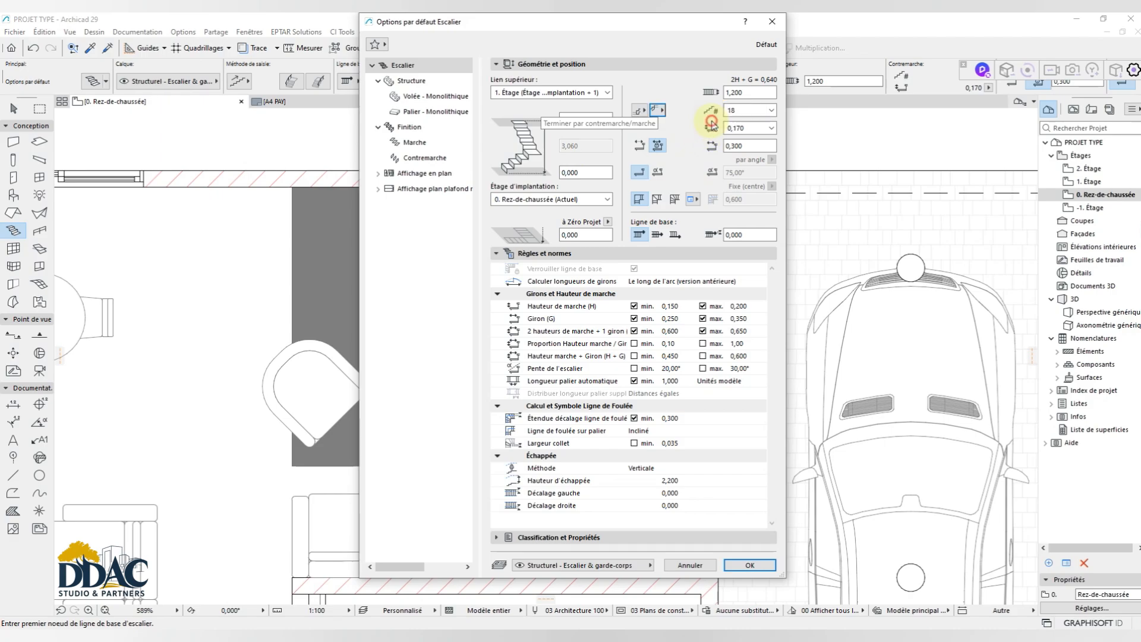
pyautogui.click(644, 144)
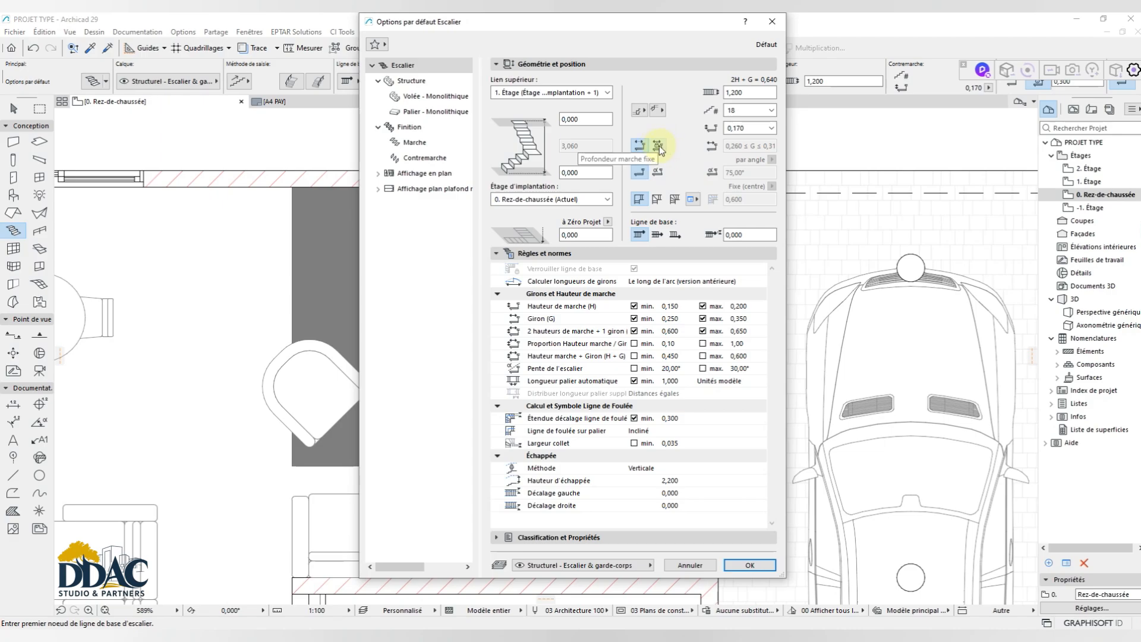
pyautogui.click(658, 146)
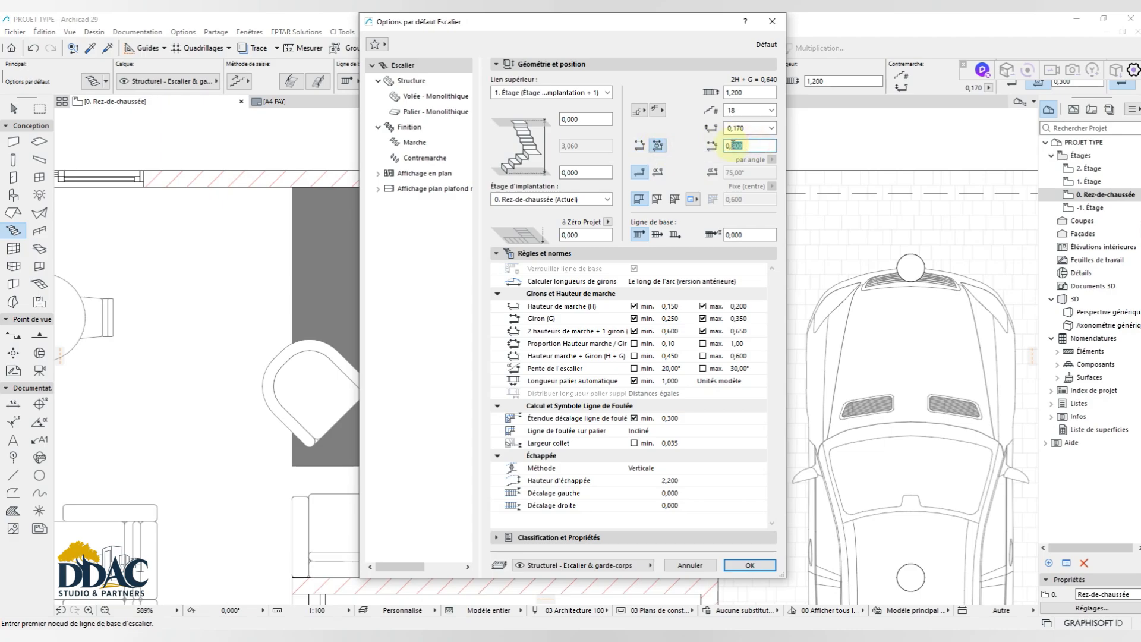
# Step: Review the stair's tread depth, flight width and riser height limits
pyautogui.moveTo(743, 145); pyautogui.dragTo(726, 146)
pyautogui.moveTo(757, 93); pyautogui.dragTo(720, 97)
pyautogui.click(732, 306)
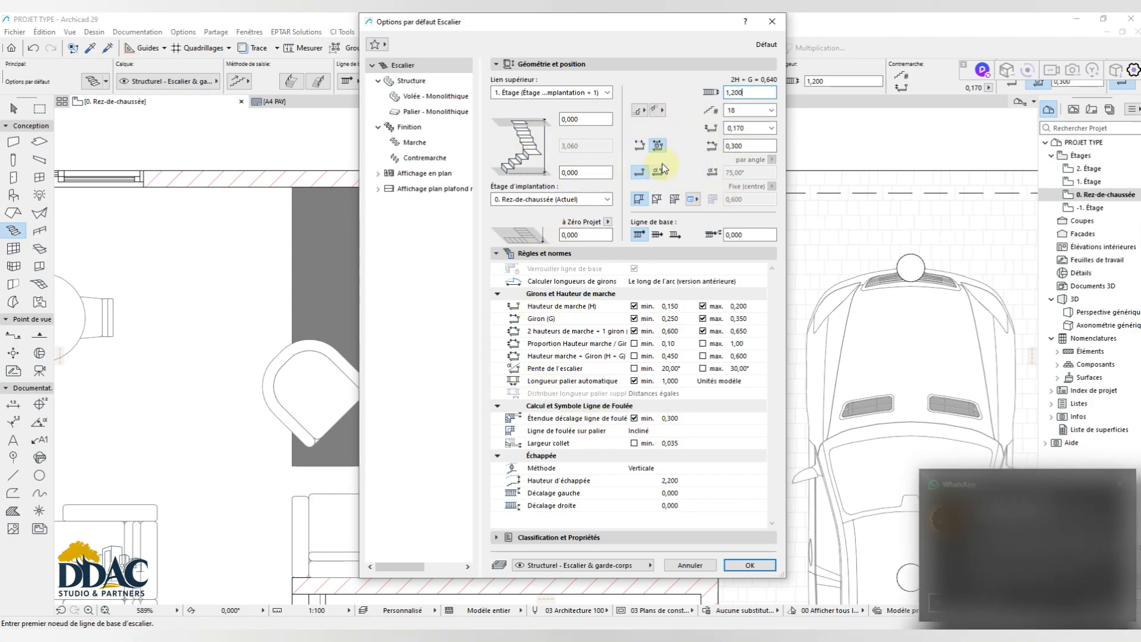
# Step: Switch the monolithic flight structure to the stepped underside with thicknesses of 0.150 and 0.100
pyautogui.click(414, 82)
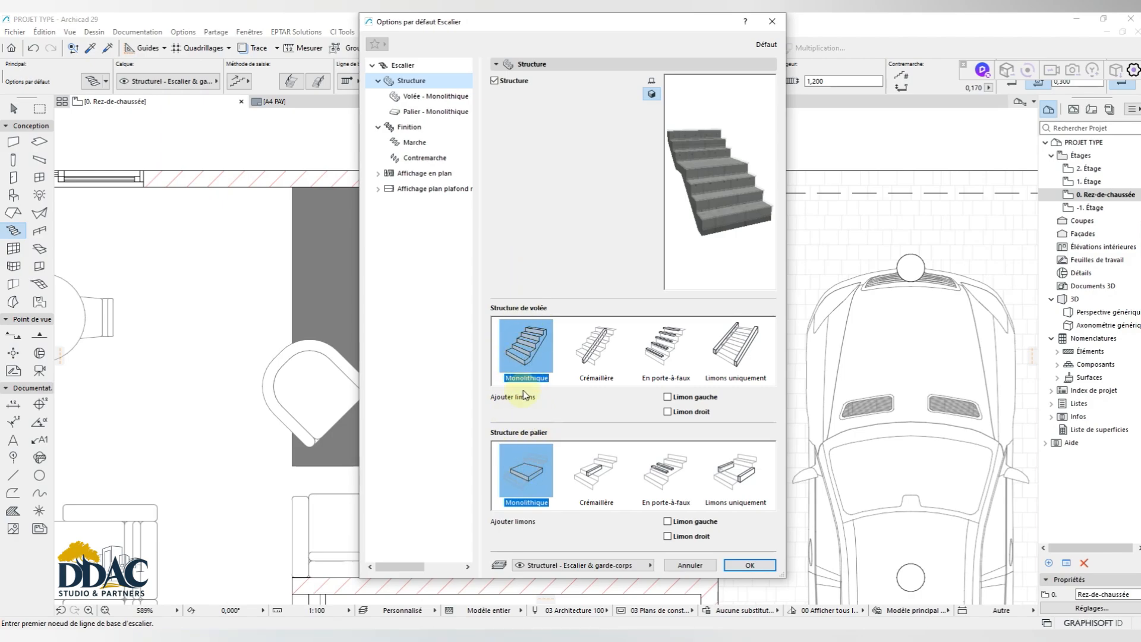
pyautogui.click(425, 103)
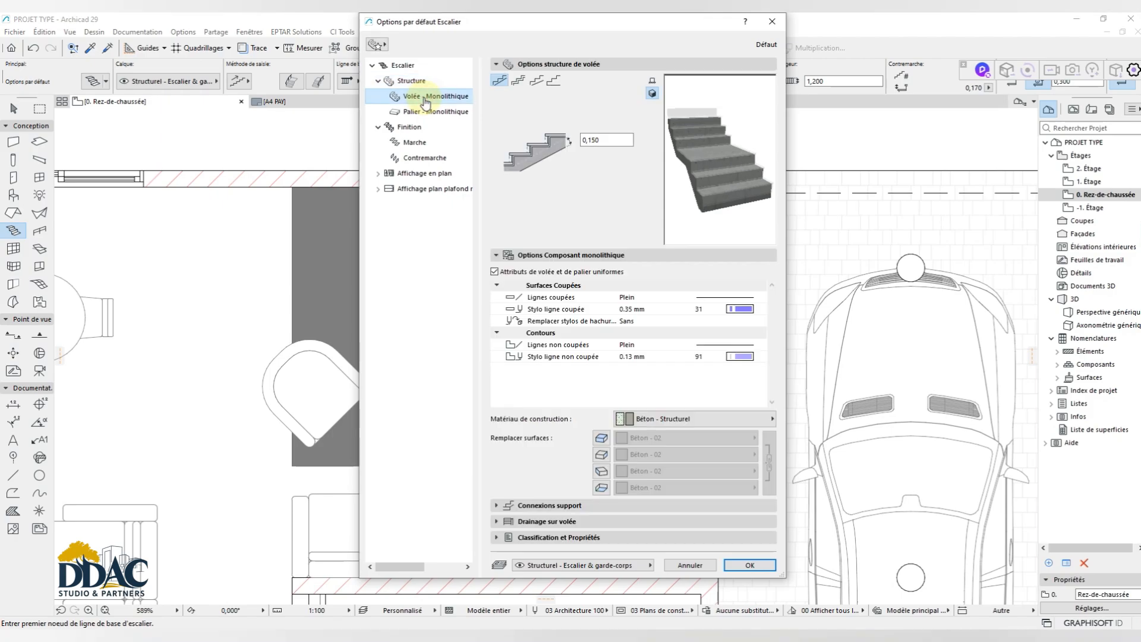
pyautogui.click(521, 85)
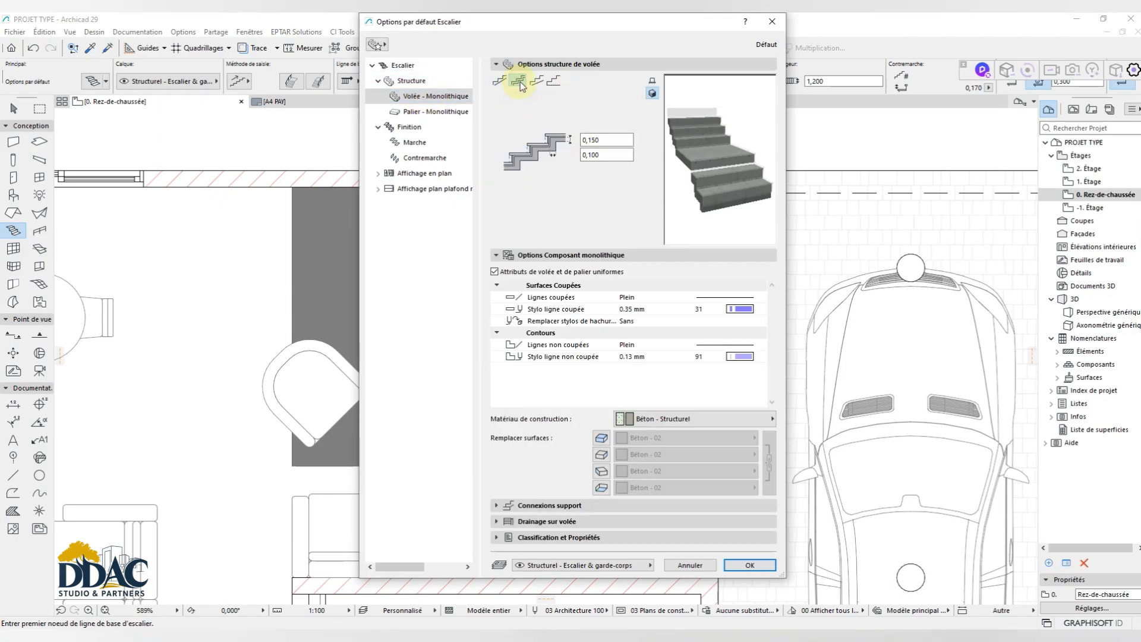
pyautogui.click(607, 155)
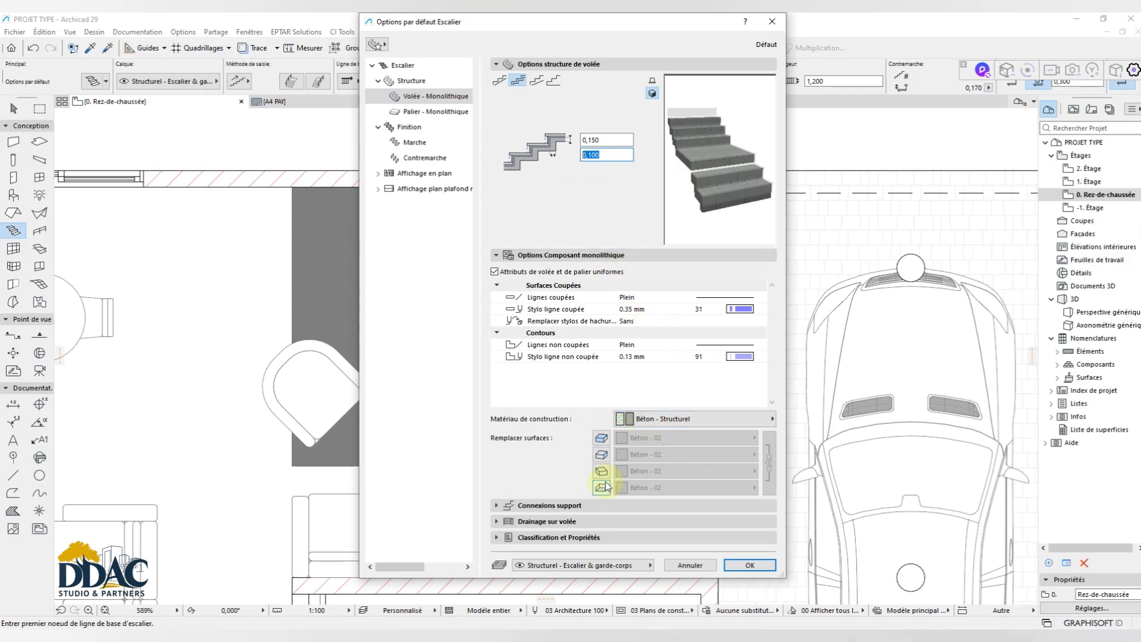
# Step: Override all four surfaces of the monolithic stair structure with Peinture - Blanc brillant
pyautogui.click(601, 438)
pyautogui.click(601, 454)
pyautogui.click(601, 471)
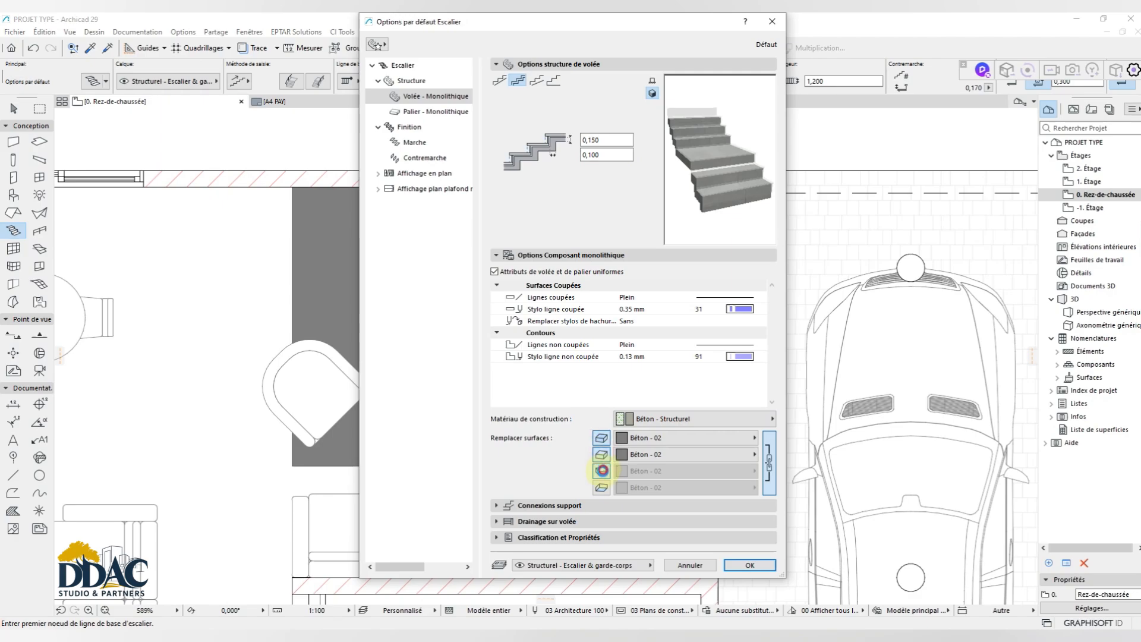
pyautogui.click(601, 486)
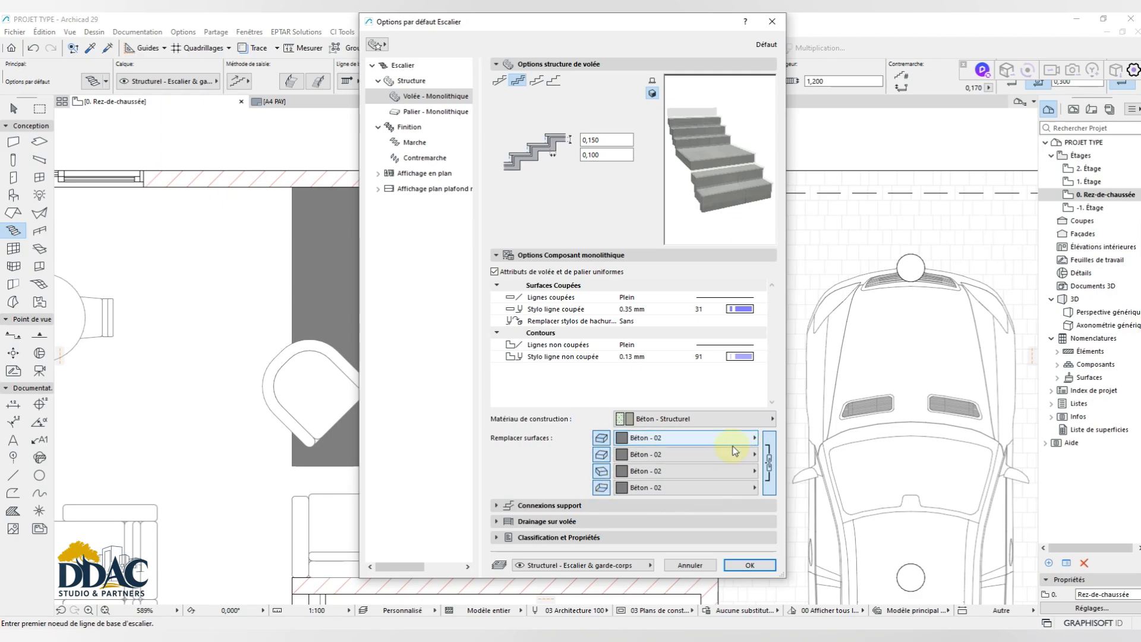
pyautogui.click(693, 438)
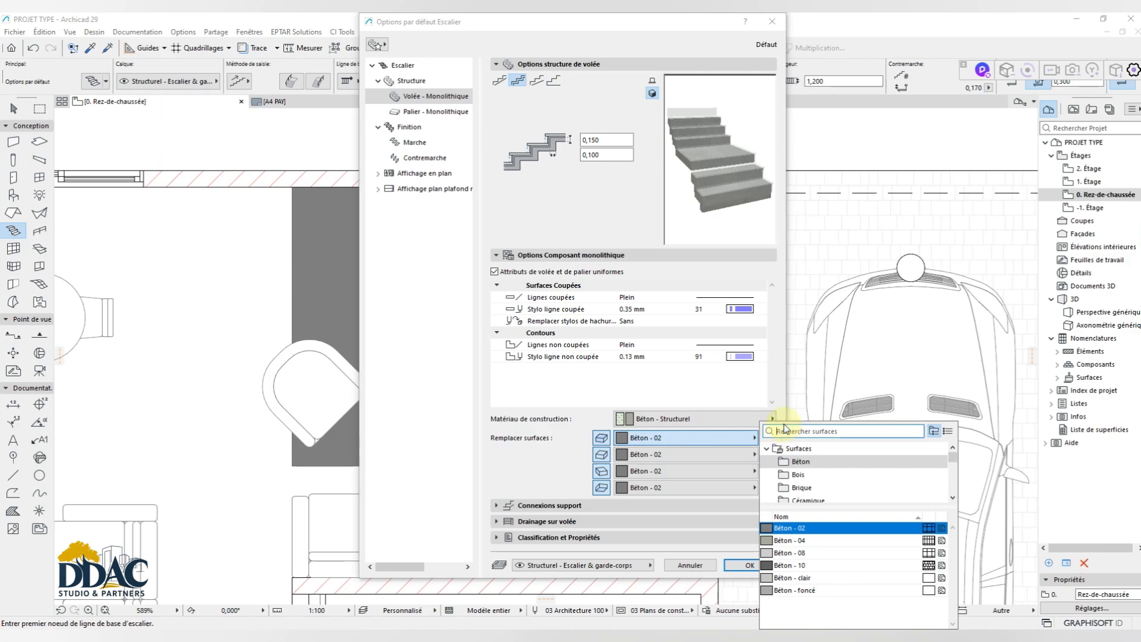
pyautogui.write('pein')
pyautogui.click(786, 424)
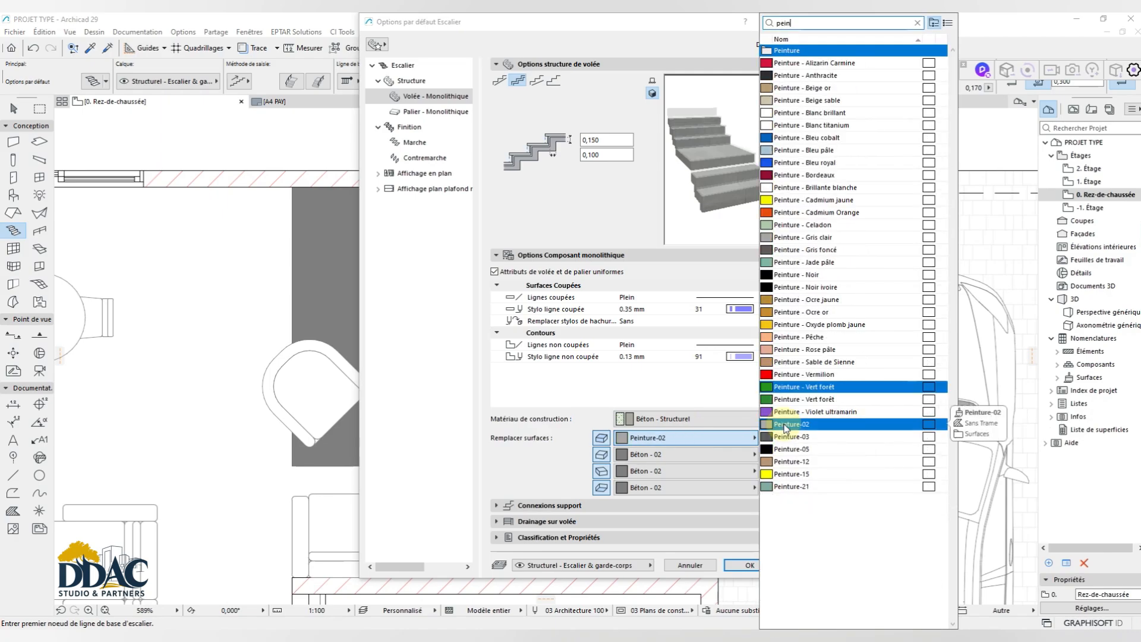
pyautogui.click(832, 113)
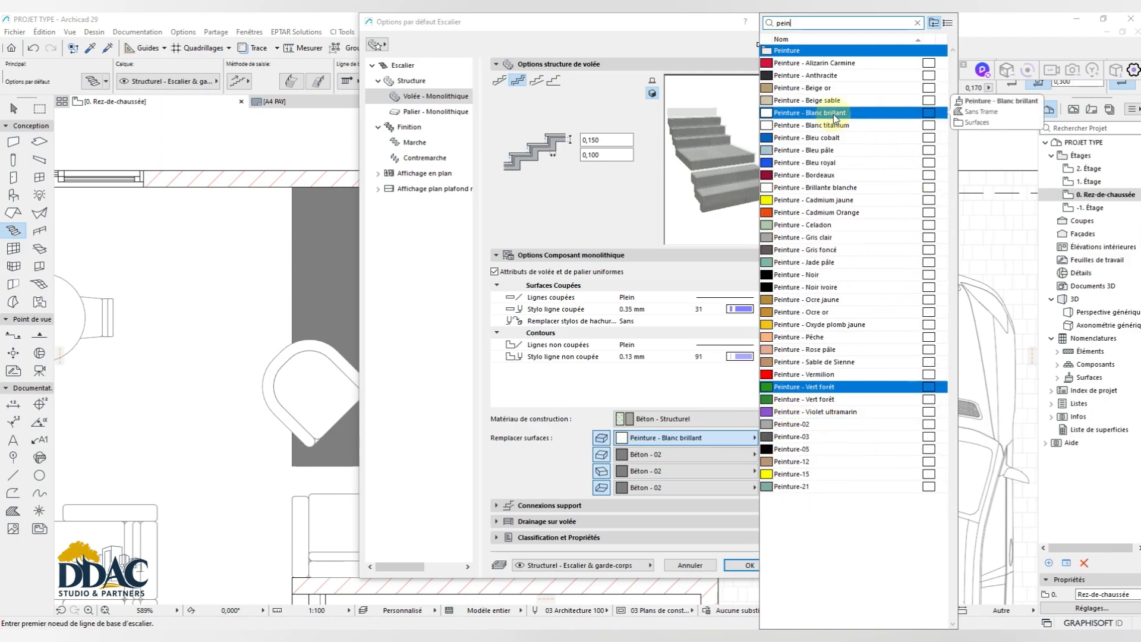
pyautogui.click(769, 462)
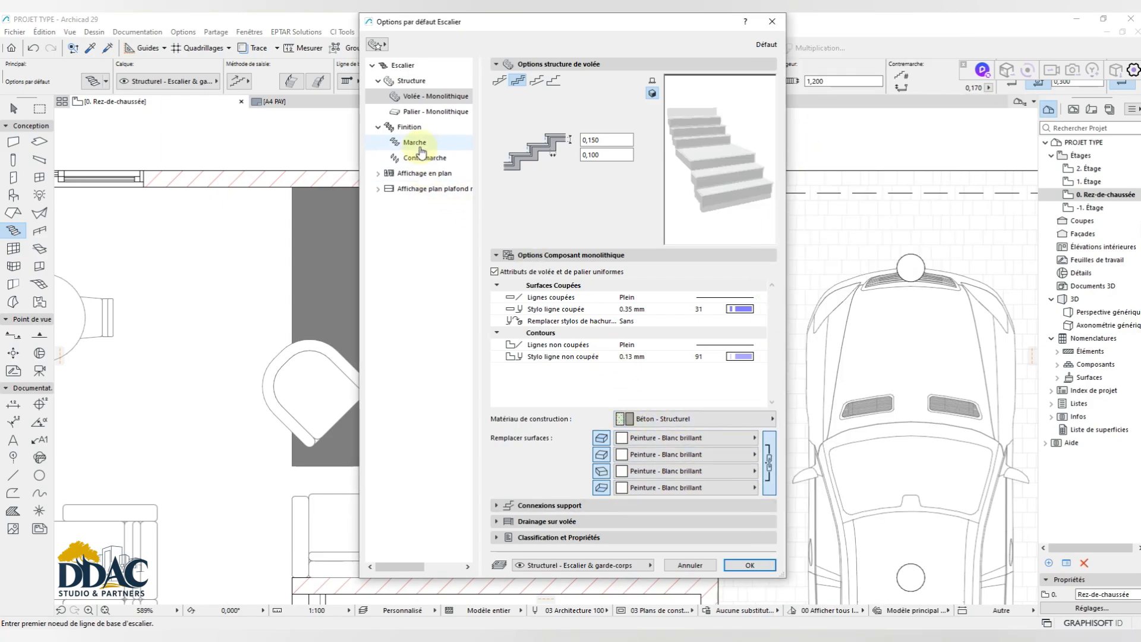
# Step: Review the landing structure and the tread and riser finish settings, and accept the stair defaults
pyautogui.click(428, 115)
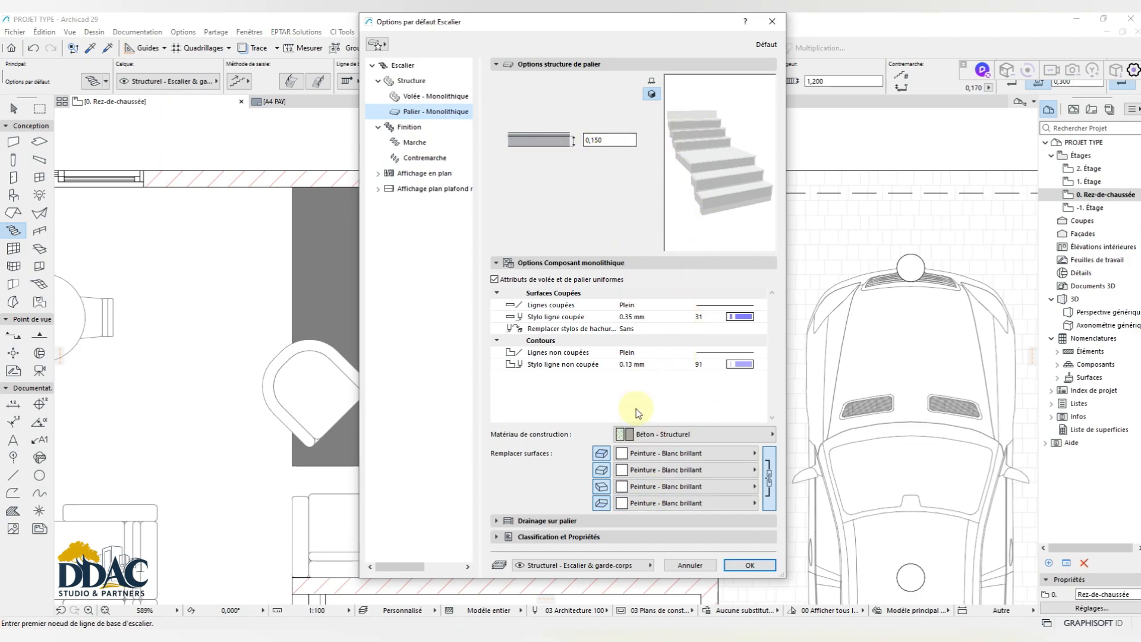
pyautogui.click(410, 127)
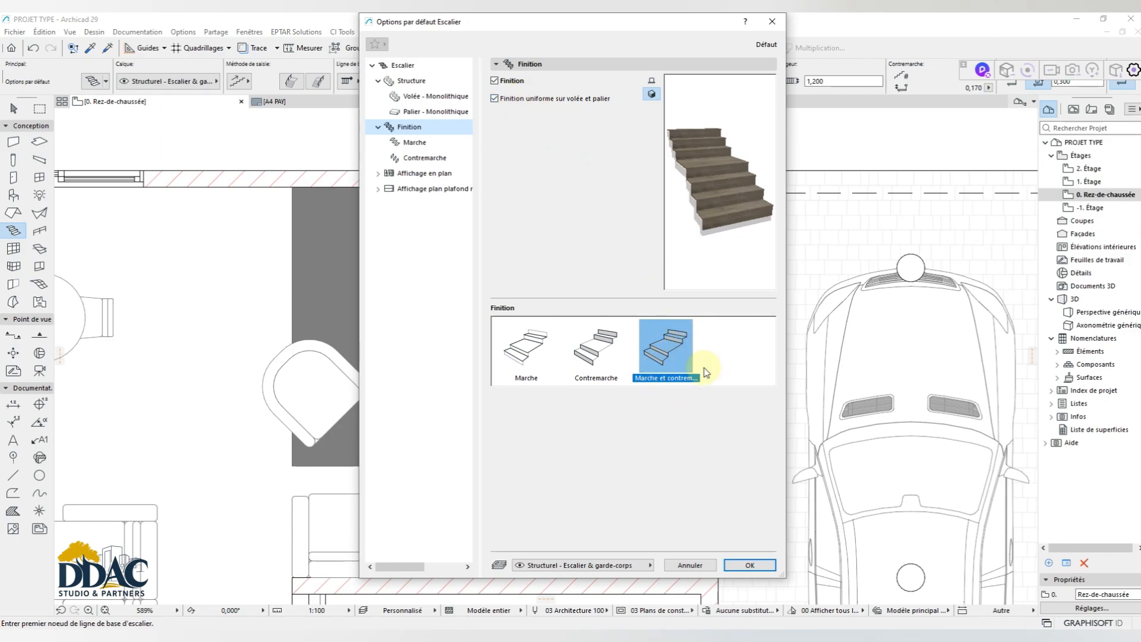
pyautogui.click(418, 143)
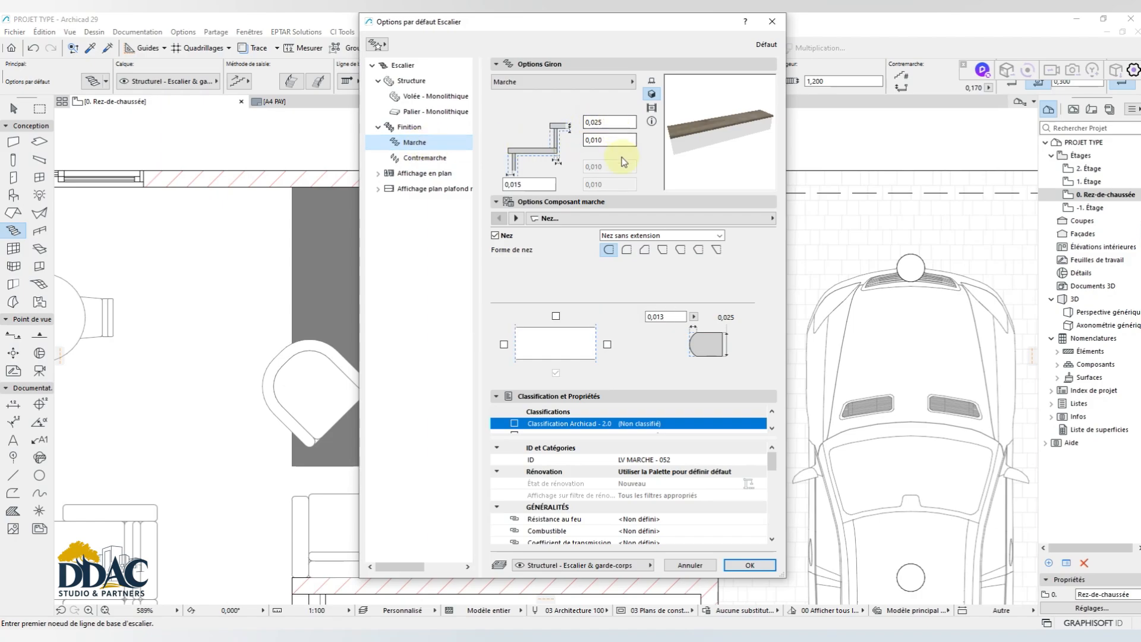
pyautogui.click(424, 157)
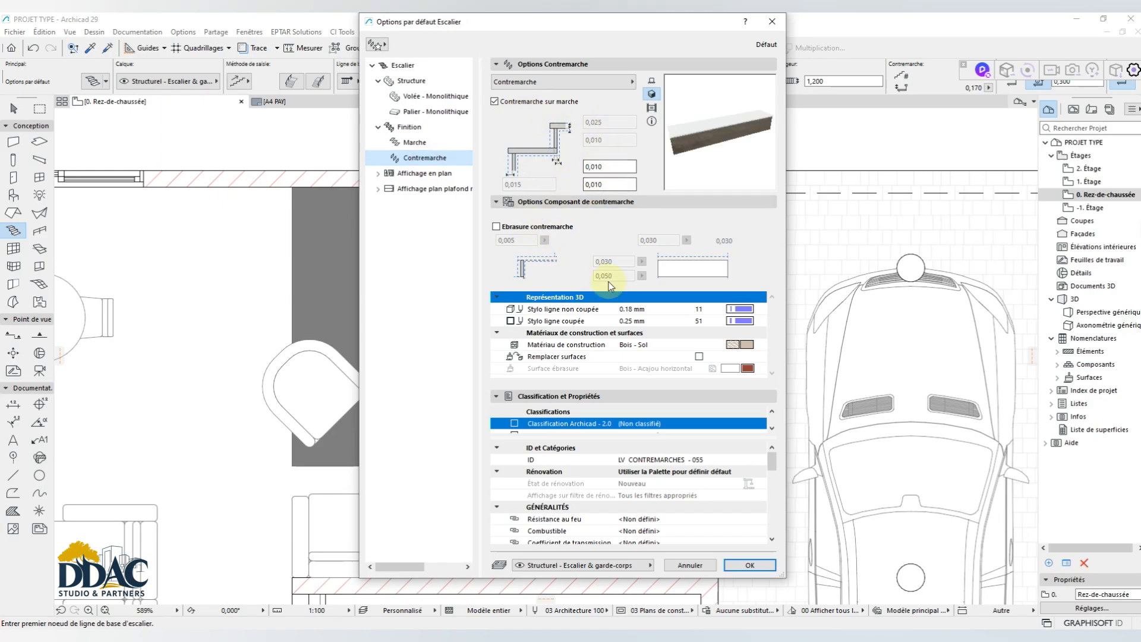
pyautogui.click(749, 565)
# Step: Start the stair's baseline at the grey fill's corner on the outer wall's inner face, at the end away from the garage
pyautogui.scroll(5, 293, 171)
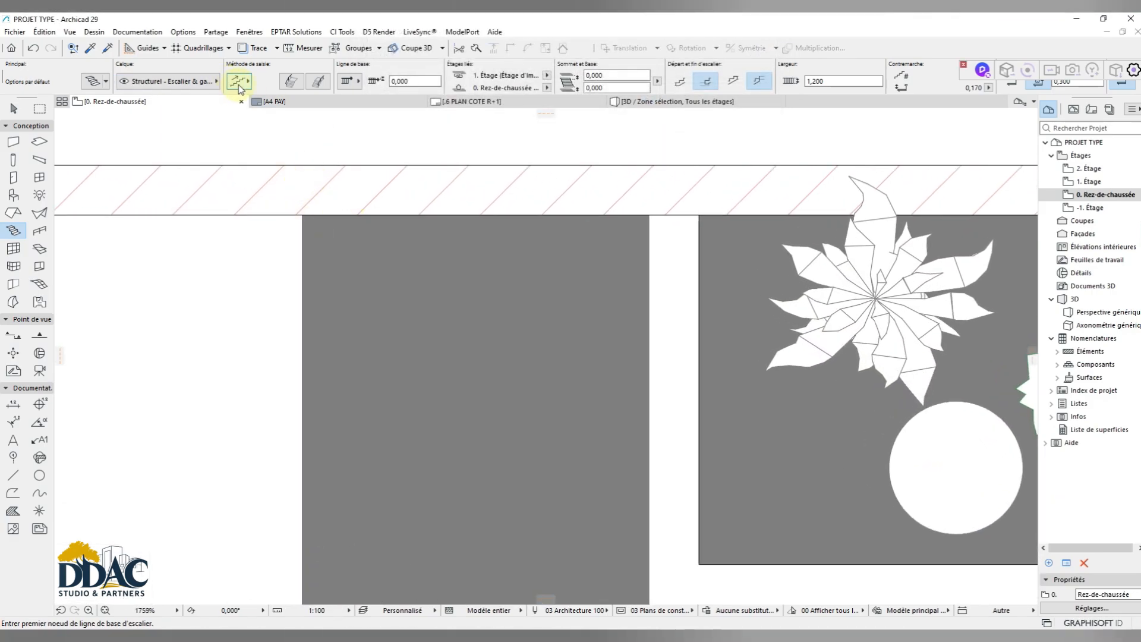
pyautogui.click(290, 80)
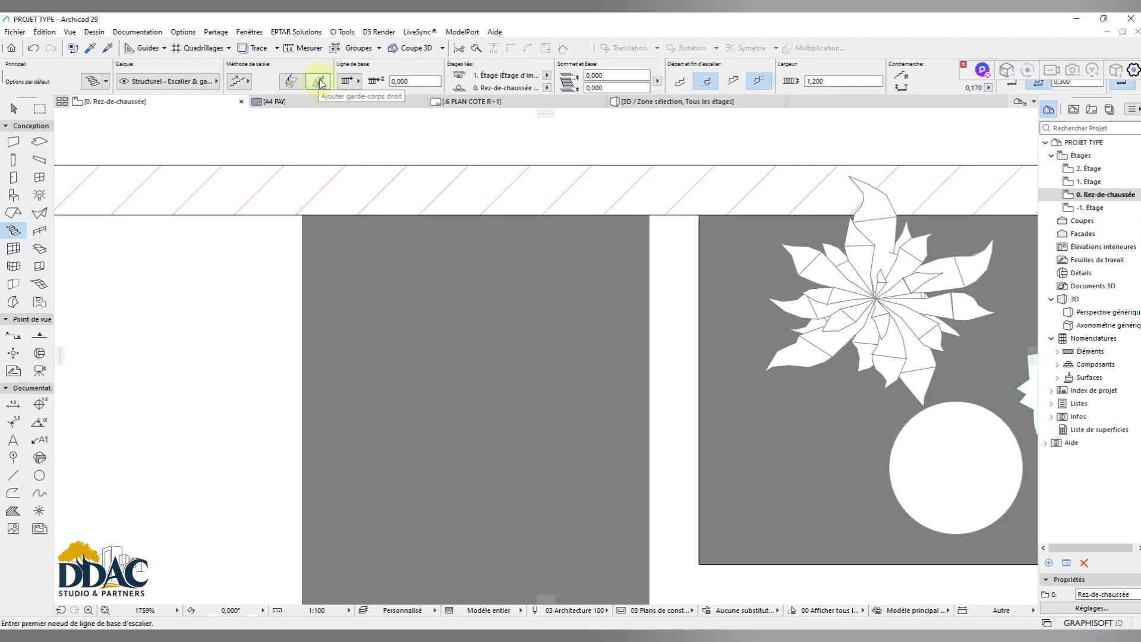
pyautogui.scroll(-4, 305, 214)
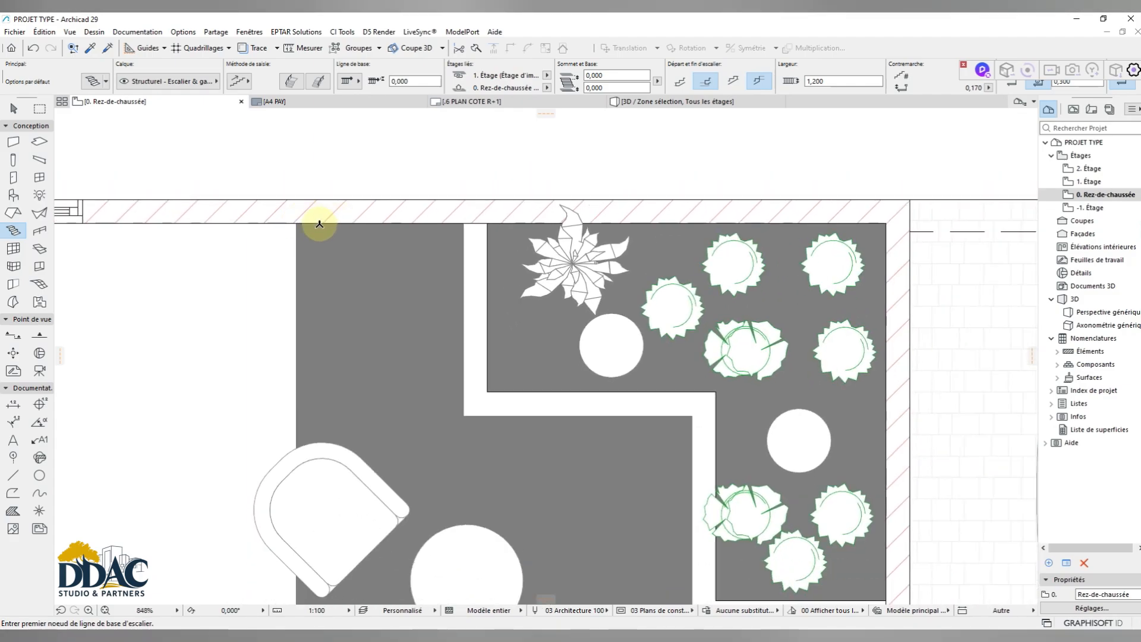
pyautogui.scroll(1, 308, 226)
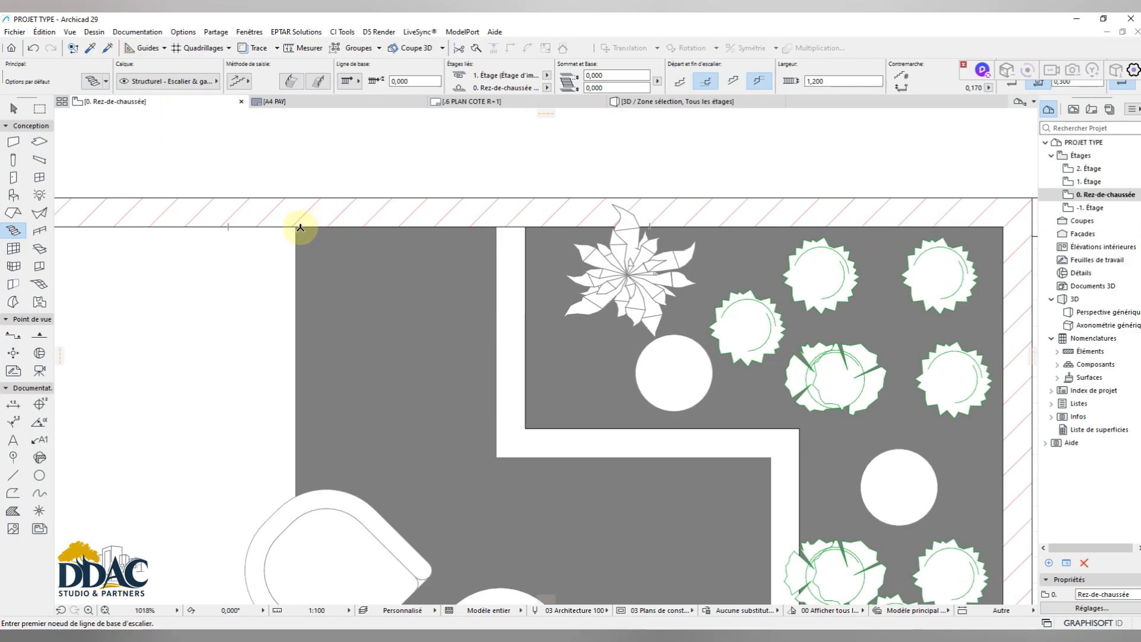
pyautogui.click(296, 226)
pyautogui.scroll(-4, 313, 190)
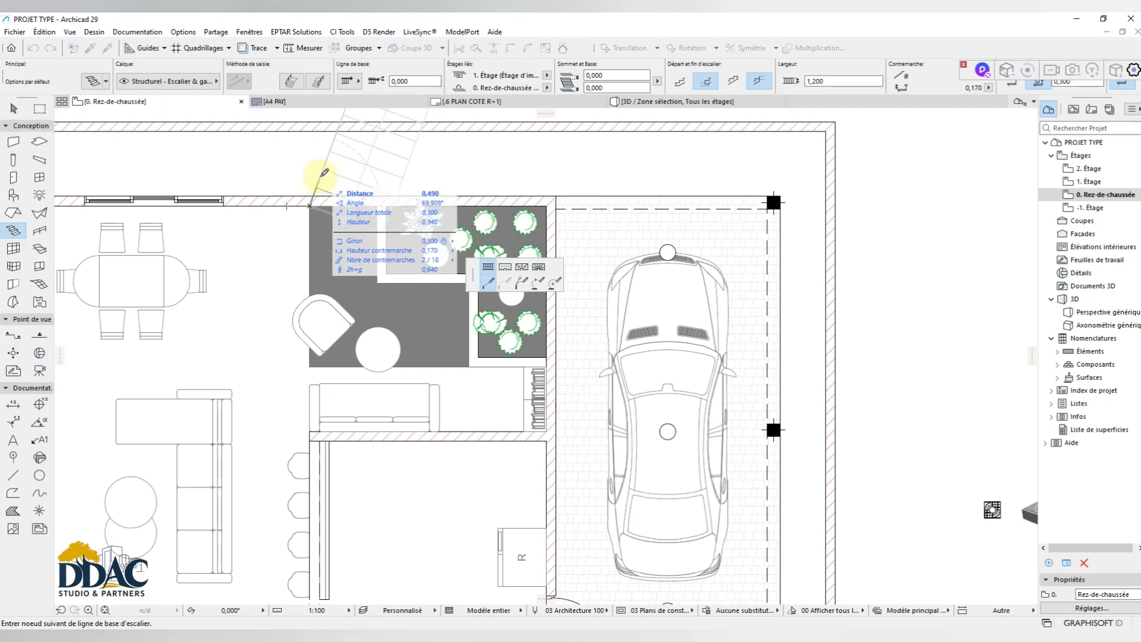
pyautogui.scroll(4, 316, 190)
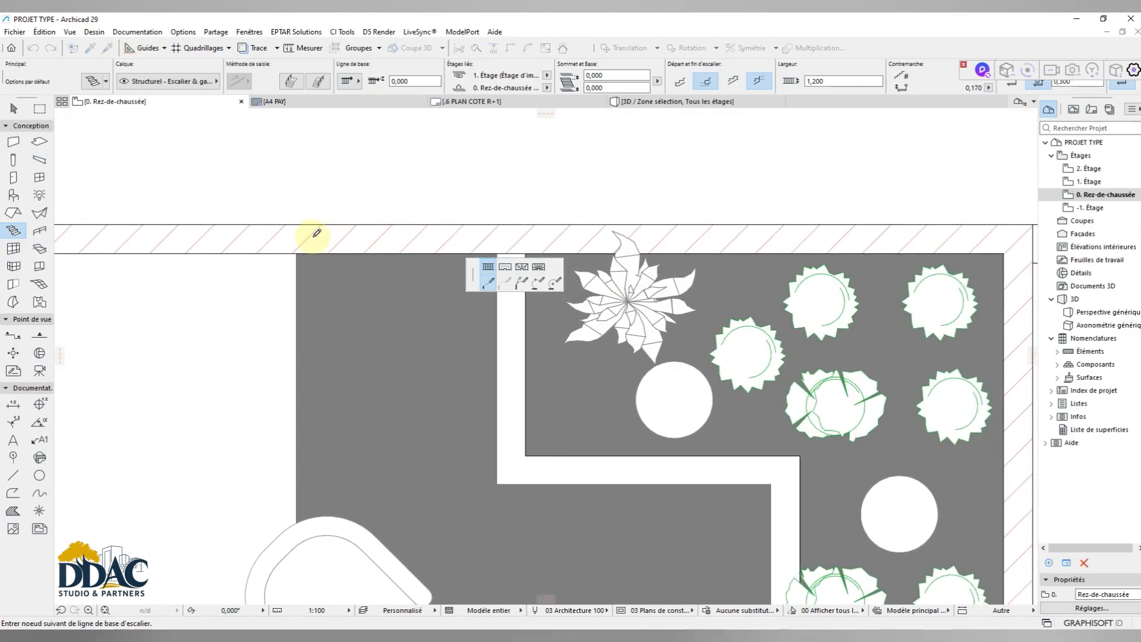
# Step: Switch the stair's baseline to the right side of the flight
pyautogui.click(351, 80)
pyautogui.click(399, 79)
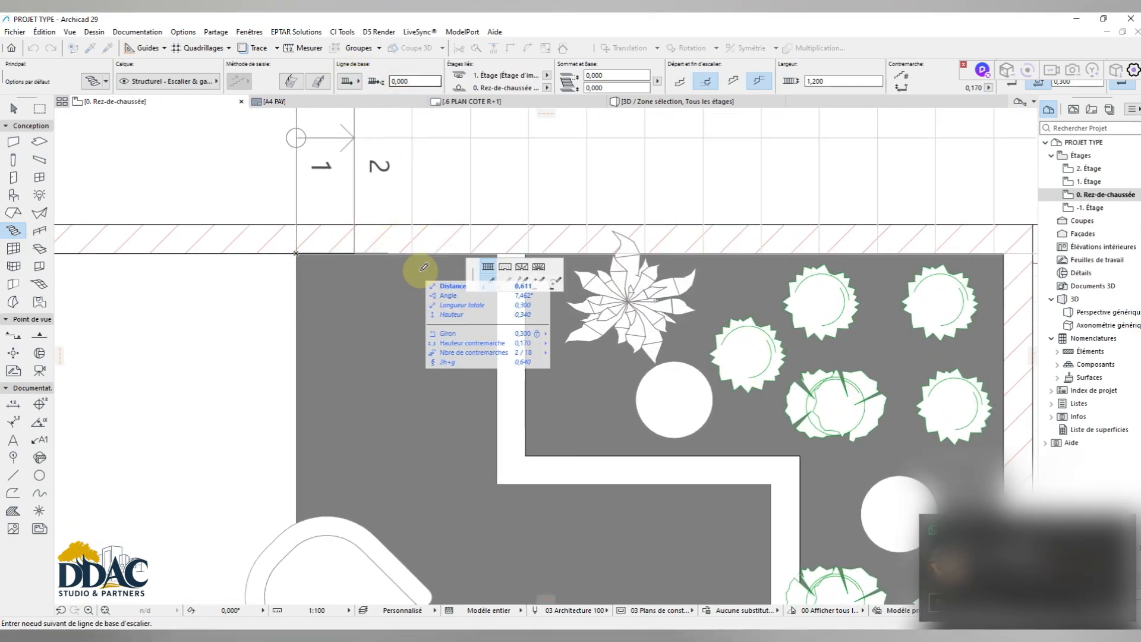
pyautogui.scroll(-4, 431, 238)
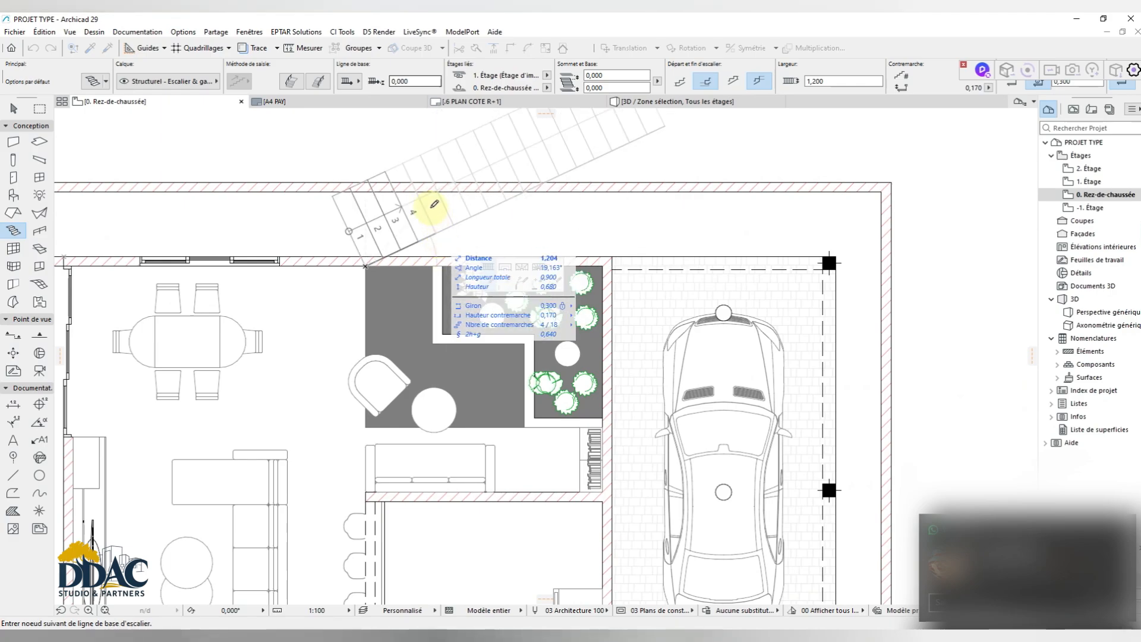
# Step: Switch the stair's baseline to the left side of the flight and extend it along the outer wall to the inner corner at the garage wall
pyautogui.click(353, 82)
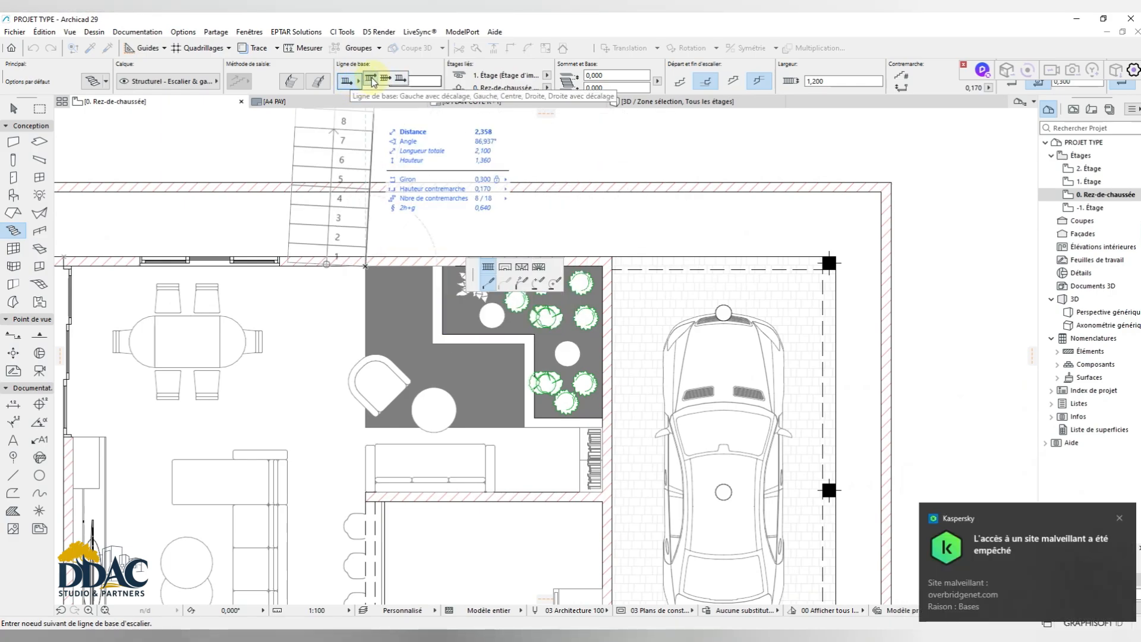
pyautogui.click(371, 79)
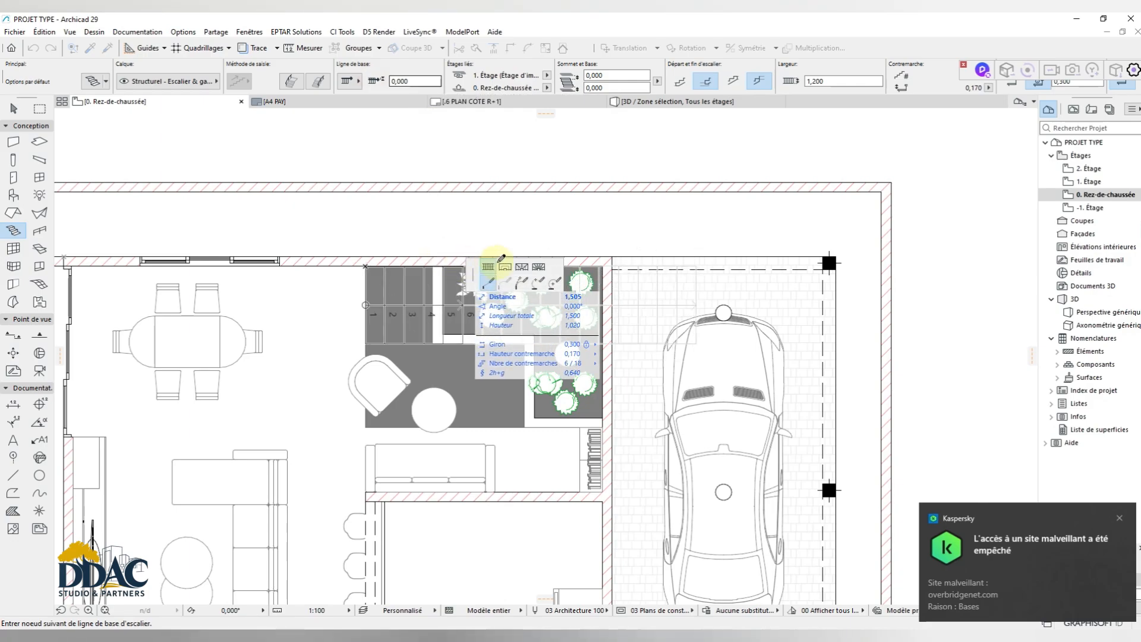
pyautogui.scroll(5, 586, 250)
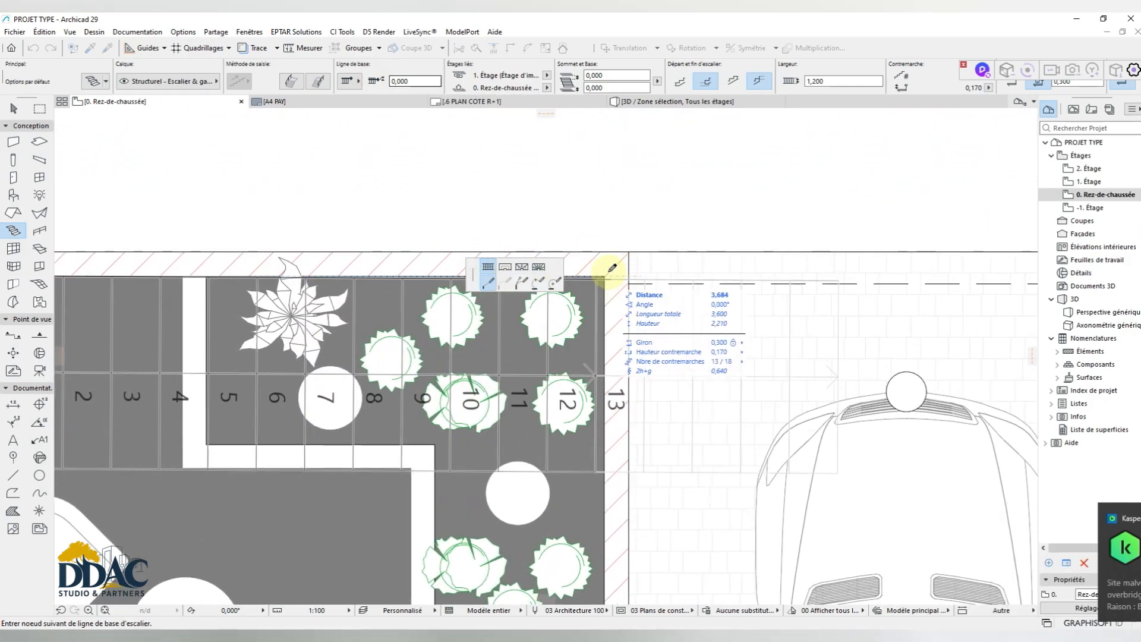
pyautogui.scroll(-4, 611, 266)
pyautogui.scroll(2, 606, 288)
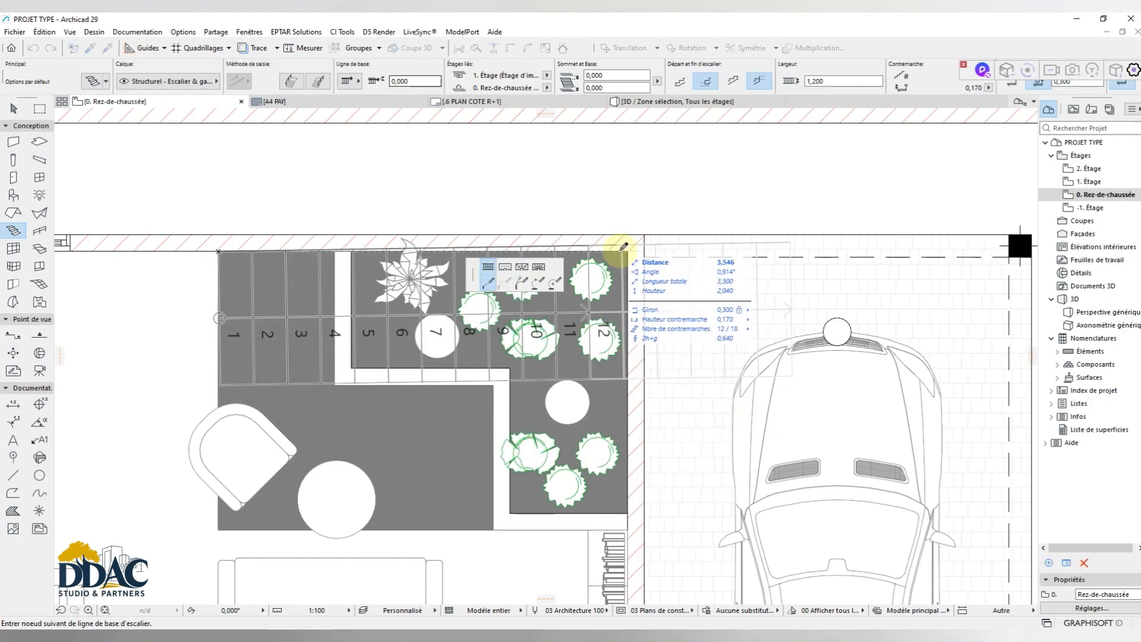
pyautogui.scroll(3, 625, 244)
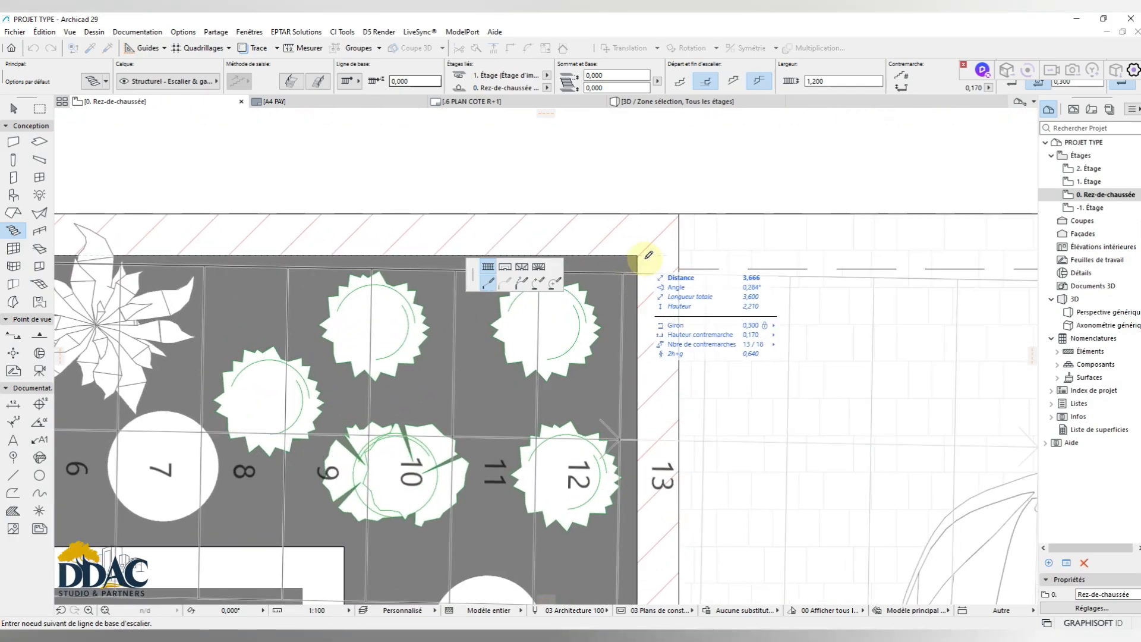
pyautogui.scroll(3, 641, 250)
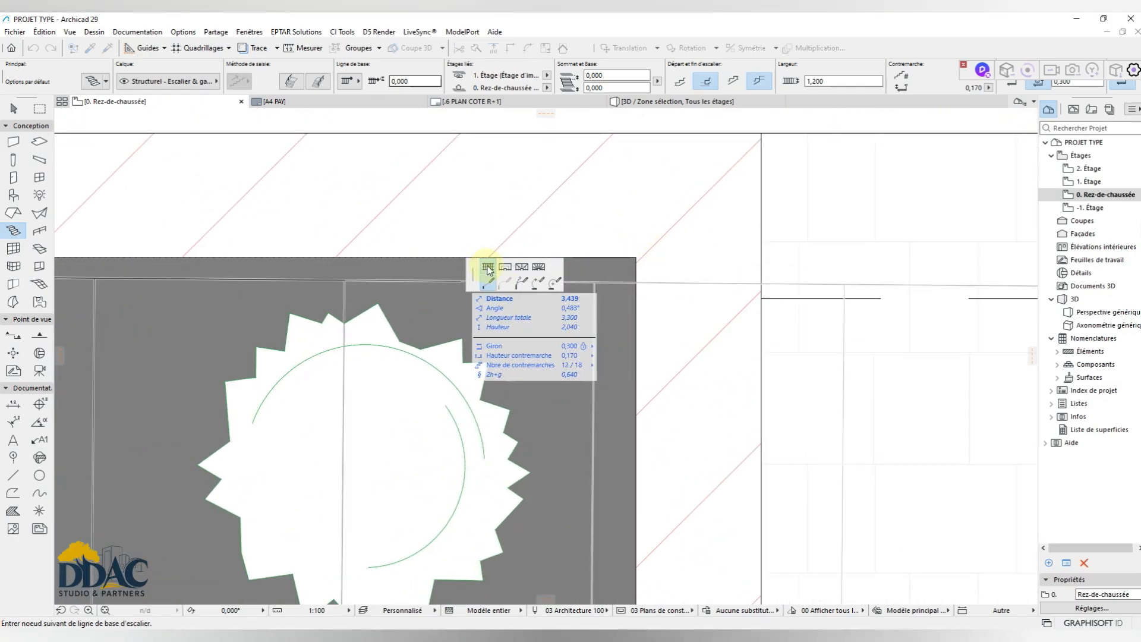
pyautogui.click(636, 257)
# Step: Turn the baseline along the garage wall to the planter border's outer corner, and run the return flight back to finish at the 18th riser
pyautogui.scroll(-3, 672, 162)
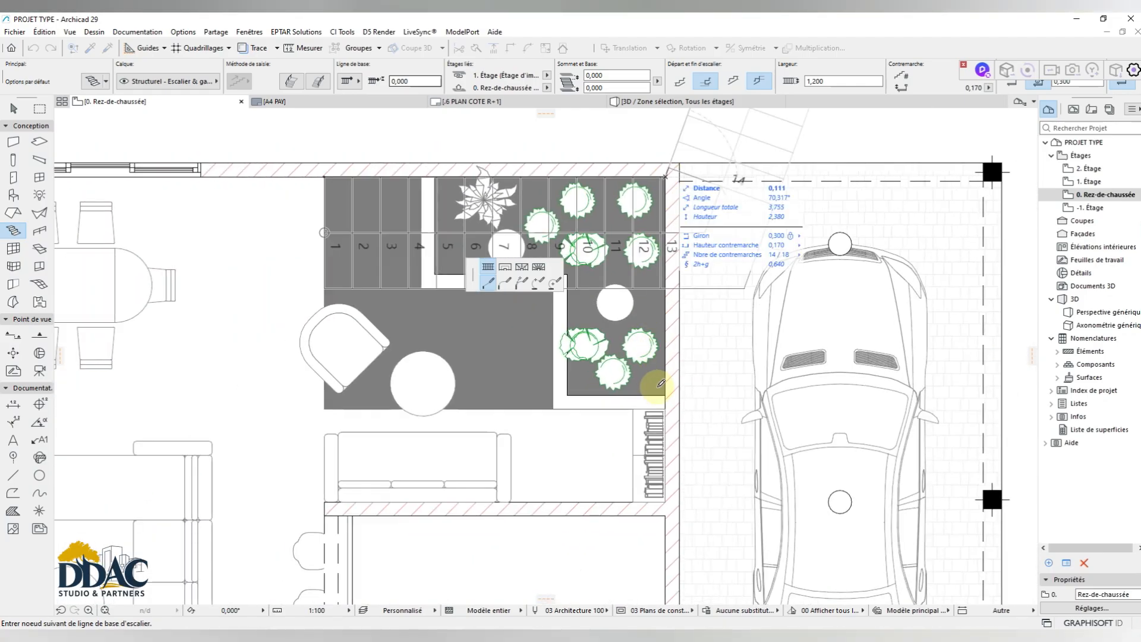
pyautogui.scroll(4, 733, 407)
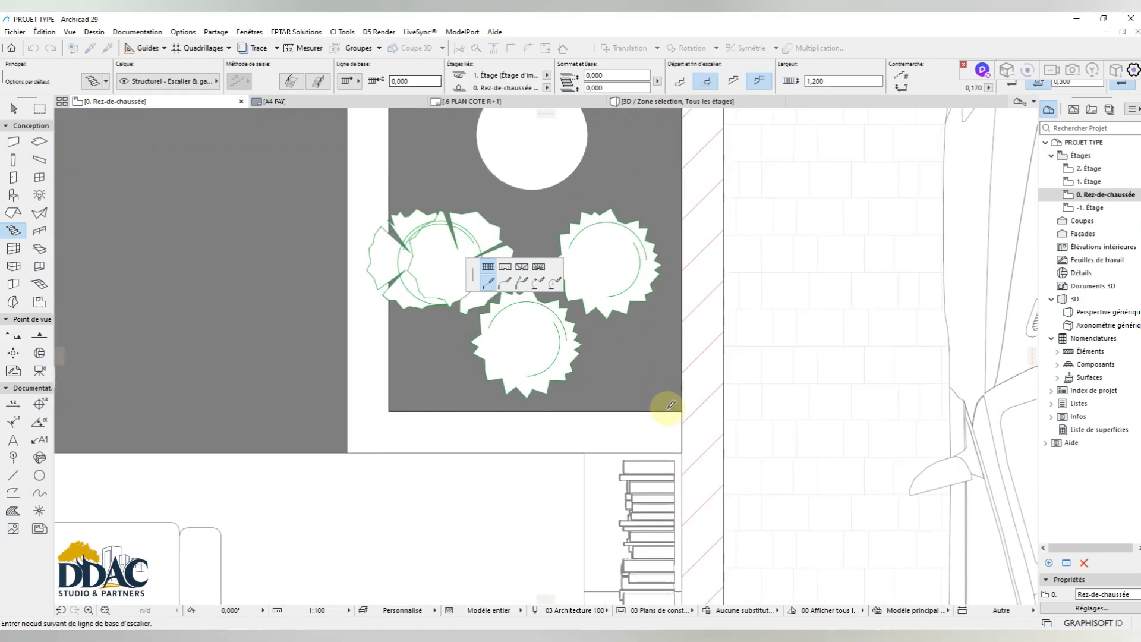
pyautogui.click(682, 452)
pyautogui.scroll(-2, 826, 402)
pyautogui.scroll(-3, 719, 416)
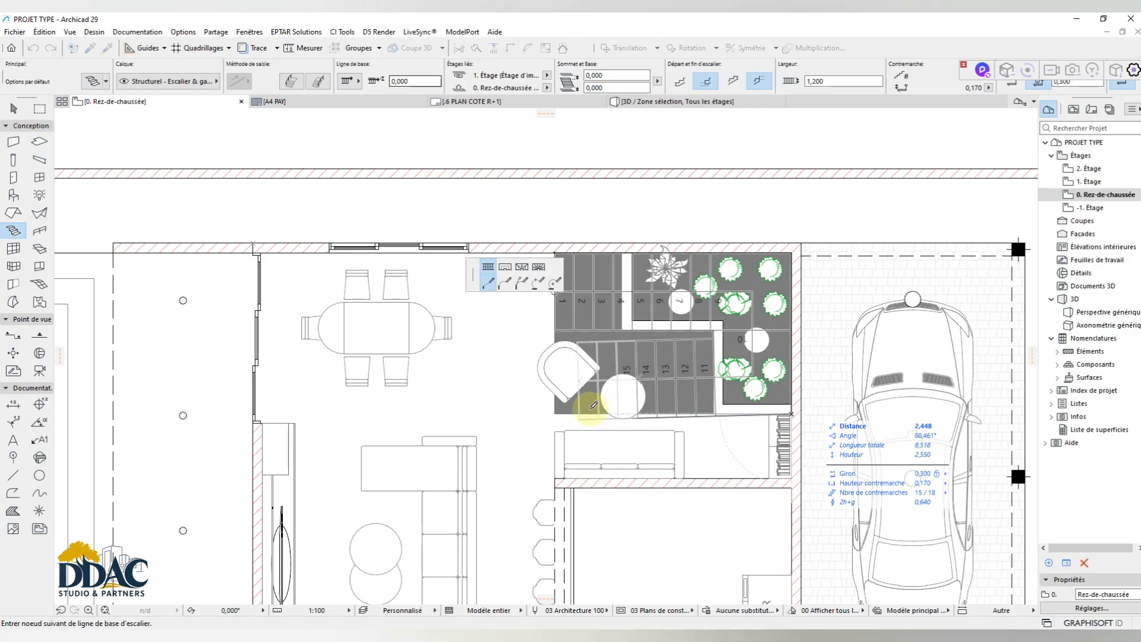
pyautogui.scroll(4, 538, 392)
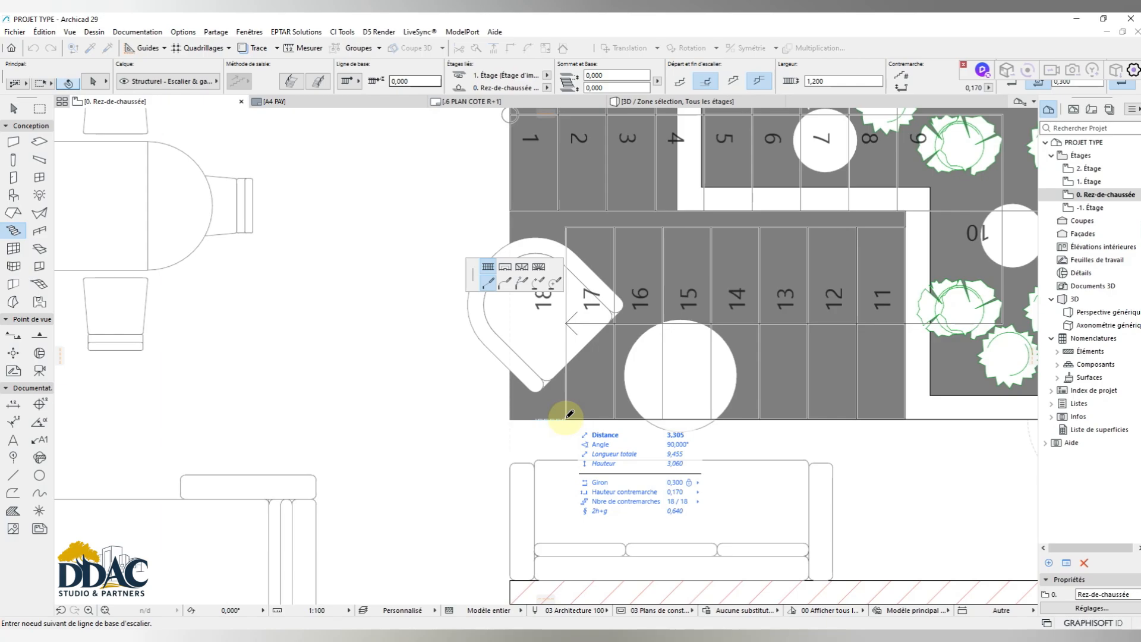
pyautogui.doubleClick(568, 414)
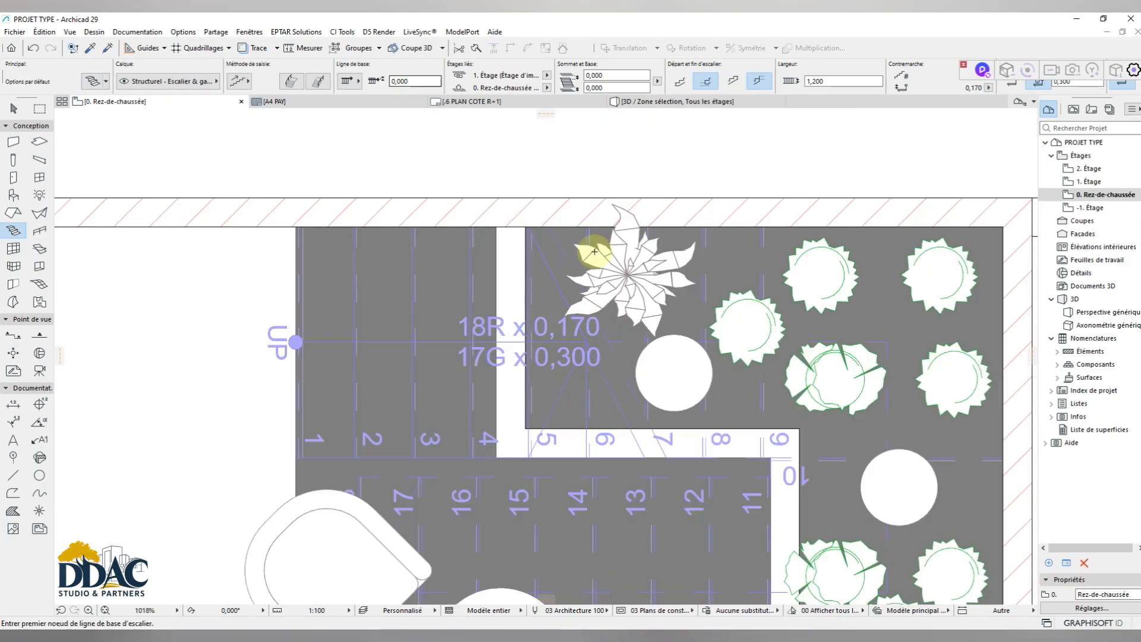
# Step: Delete the grey fill beneath the new stair on the ground-floor plan
pyautogui.scroll(-3, 471, 285)
pyautogui.scroll(3, 551, 299)
pyautogui.keyDown('shift'); pyautogui.click(549, 303); pyautogui.keyUp('shift')
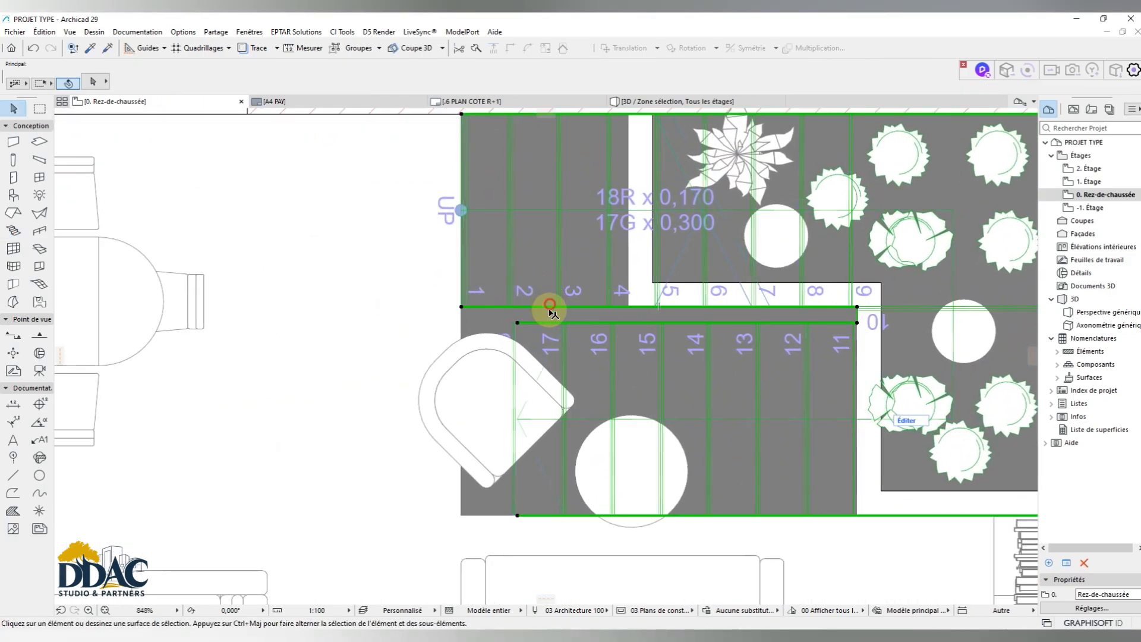
pyautogui.click(461, 322)
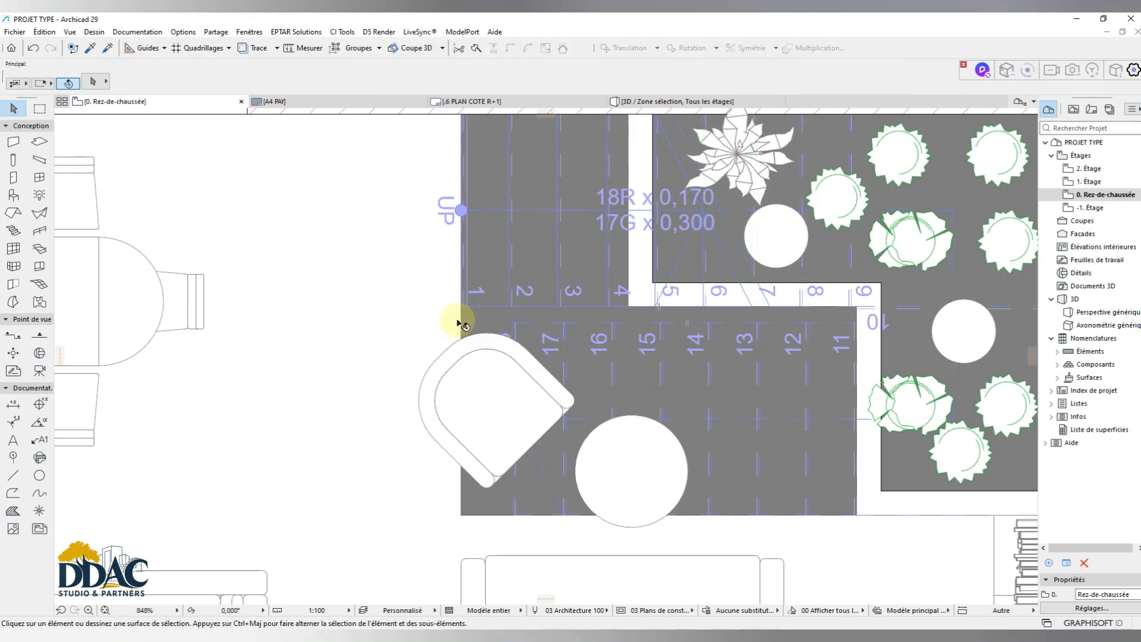
pyautogui.click(461, 322)
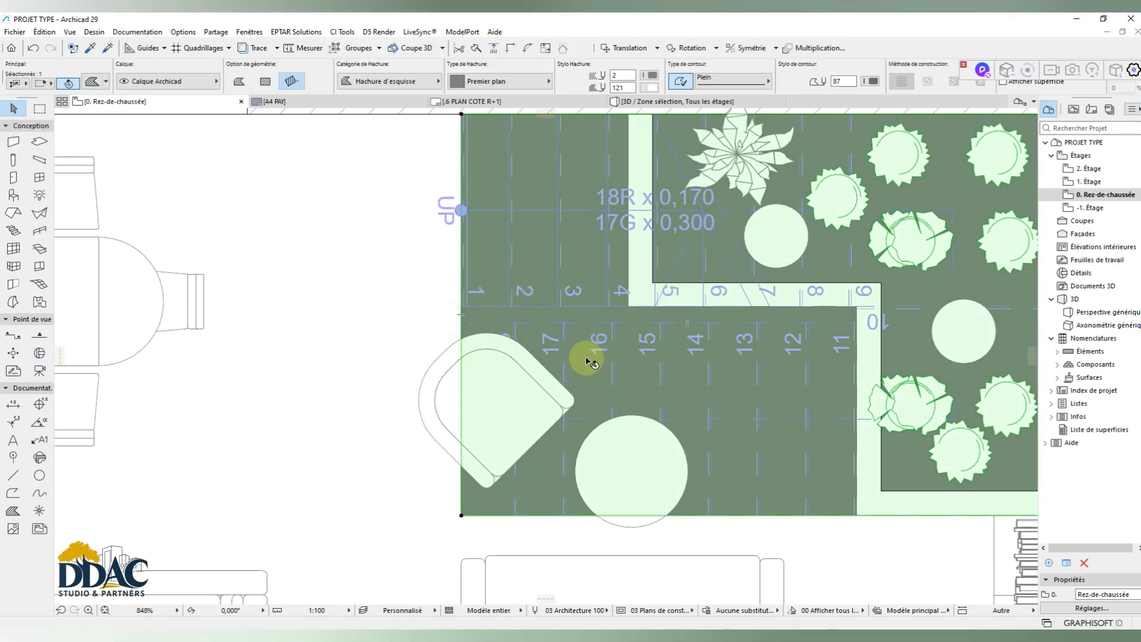
pyautogui.press('Delete')
pyautogui.scroll(-3, 593, 356)
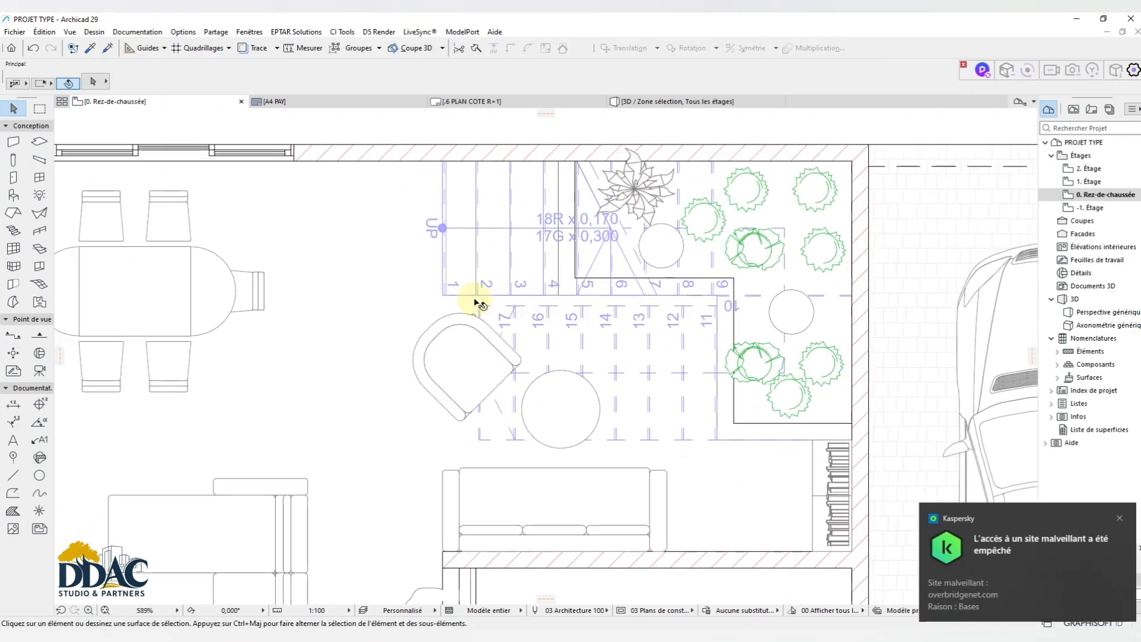
# Step: Inspect the new stair in the 3D view, up close where the lower flight meets the landing and the upper flight
pyautogui.click(716, 101)
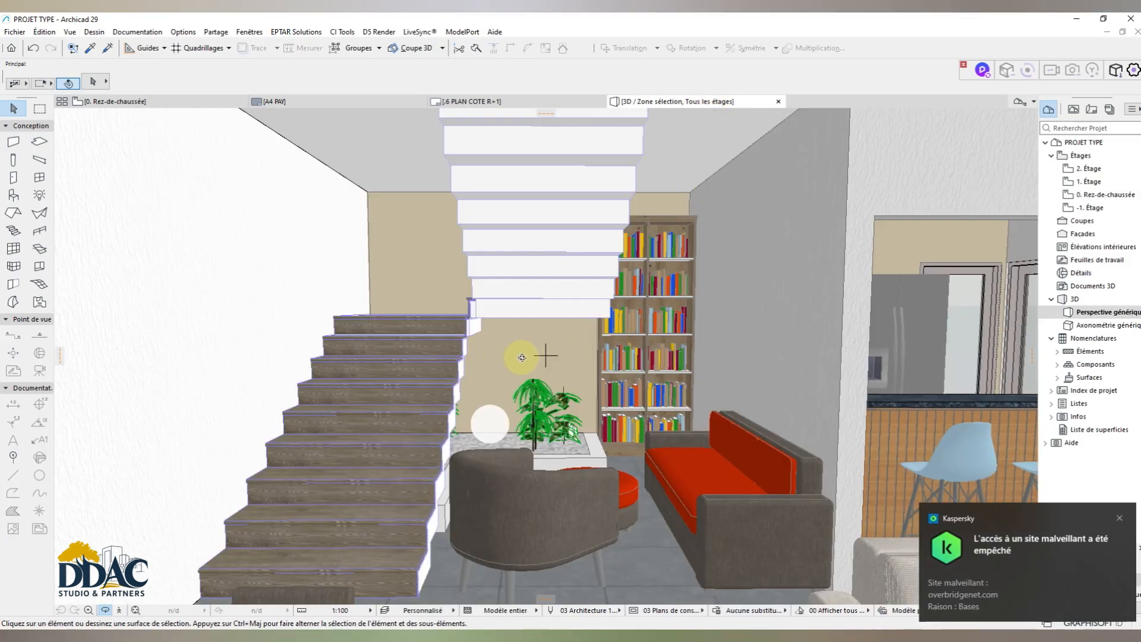
pyautogui.scroll(-8, 522, 357)
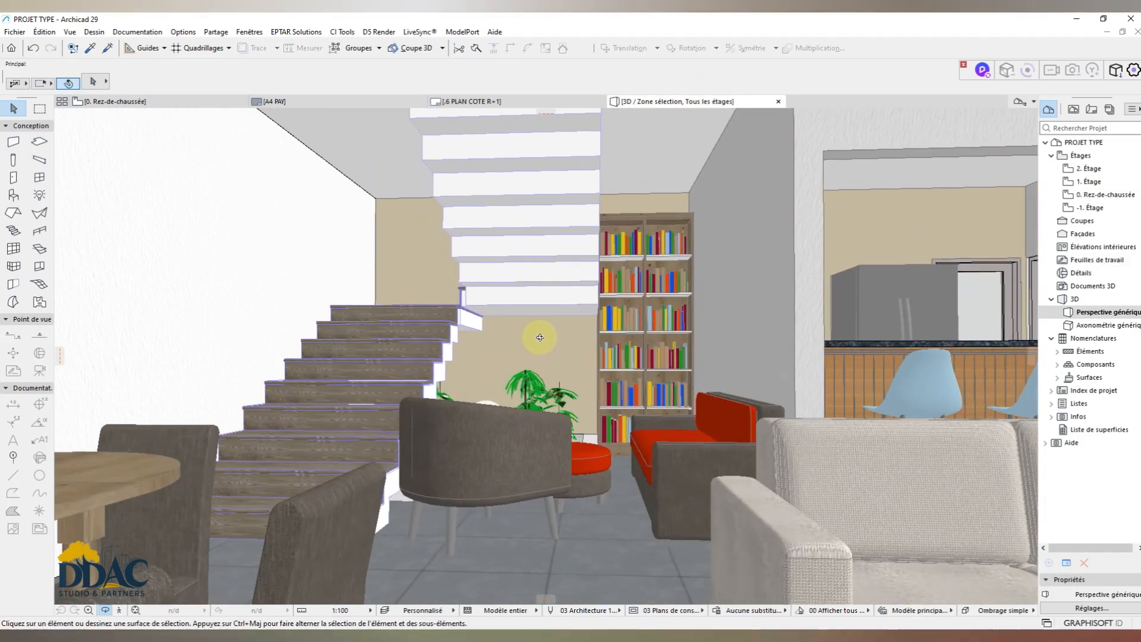
pyautogui.moveTo(540, 337); pyautogui.dragTo(473, 340)
pyautogui.scroll(5, 316, 354)
pyautogui.moveTo(574, 321); pyautogui.dragTo(534, 333)
pyautogui.scroll(3, 452, 337)
pyautogui.scroll(5, 565, 269)
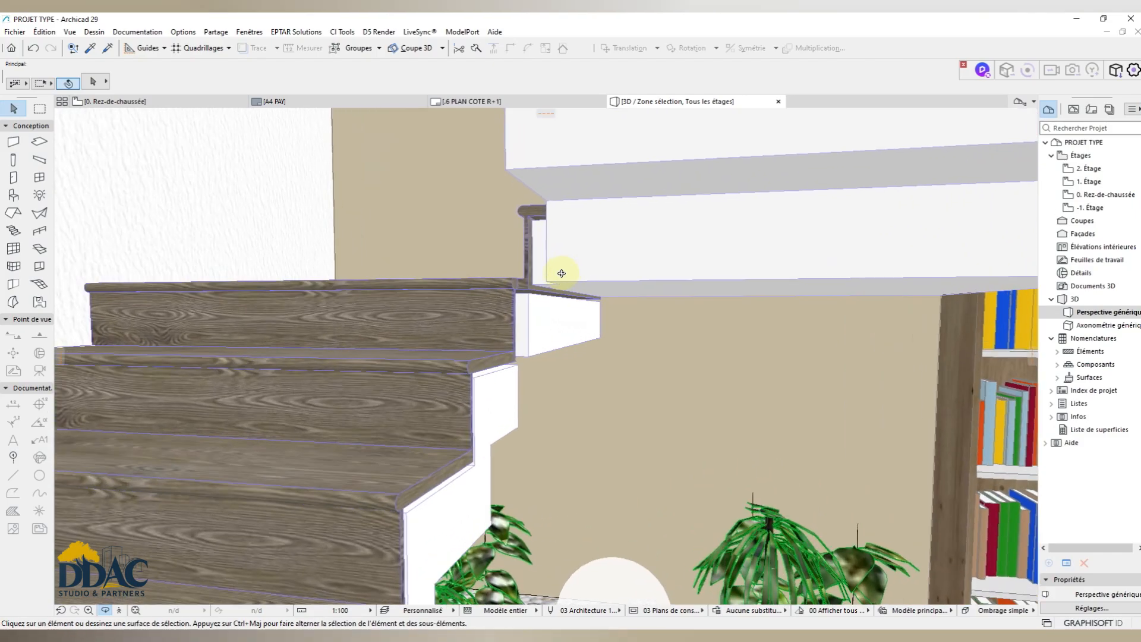
pyautogui.moveTo(561, 273); pyautogui.dragTo(590, 303)
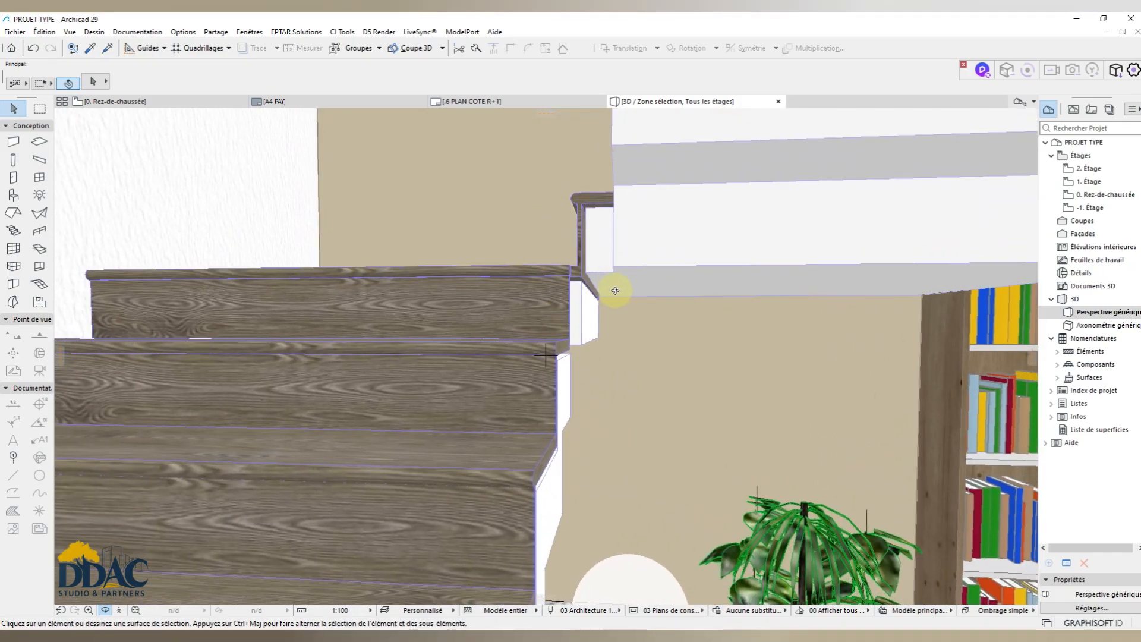
# Step: Set the placed stair's flight-to-landing support connection (Volée-Palier) to Connexion verticale in the monolithic flight options
pyautogui.click(594, 322)
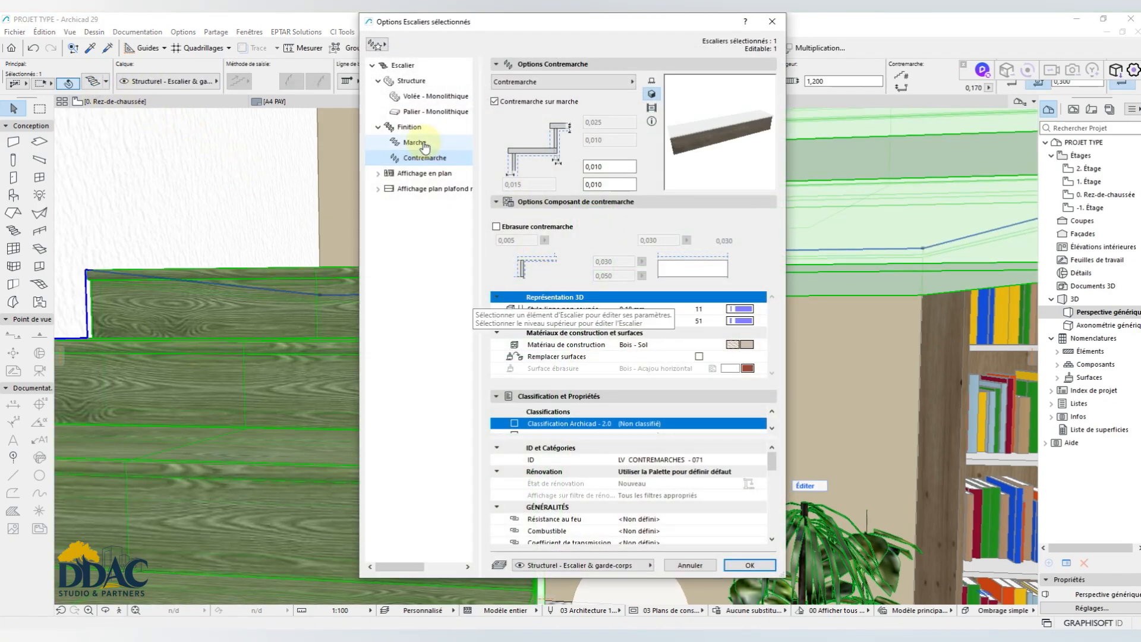
pyautogui.click(419, 97)
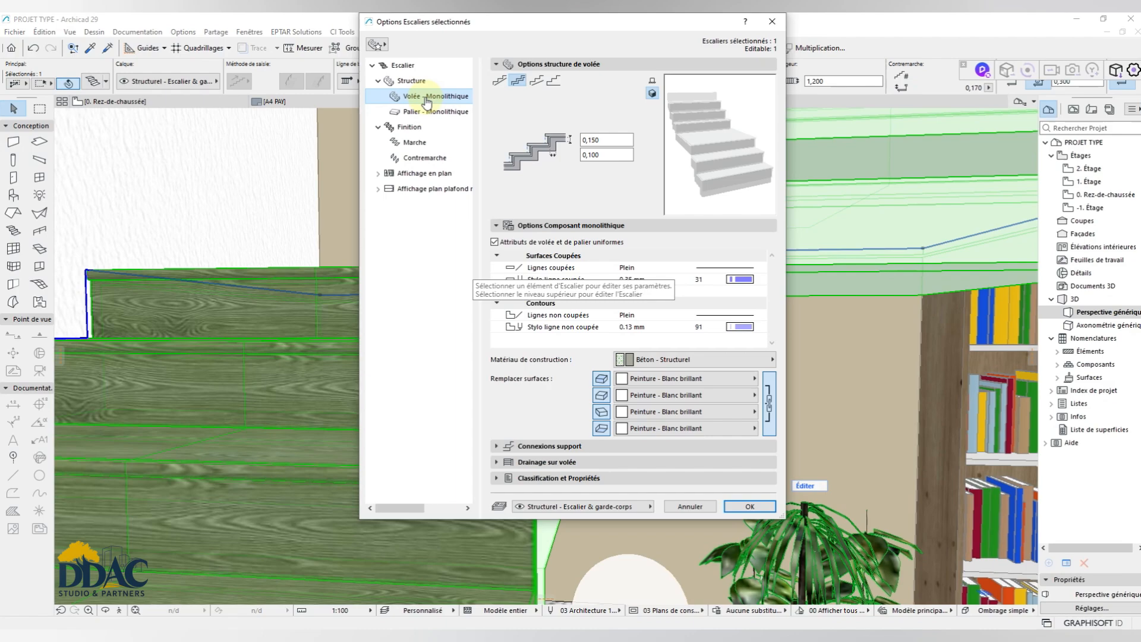
pyautogui.click(548, 447)
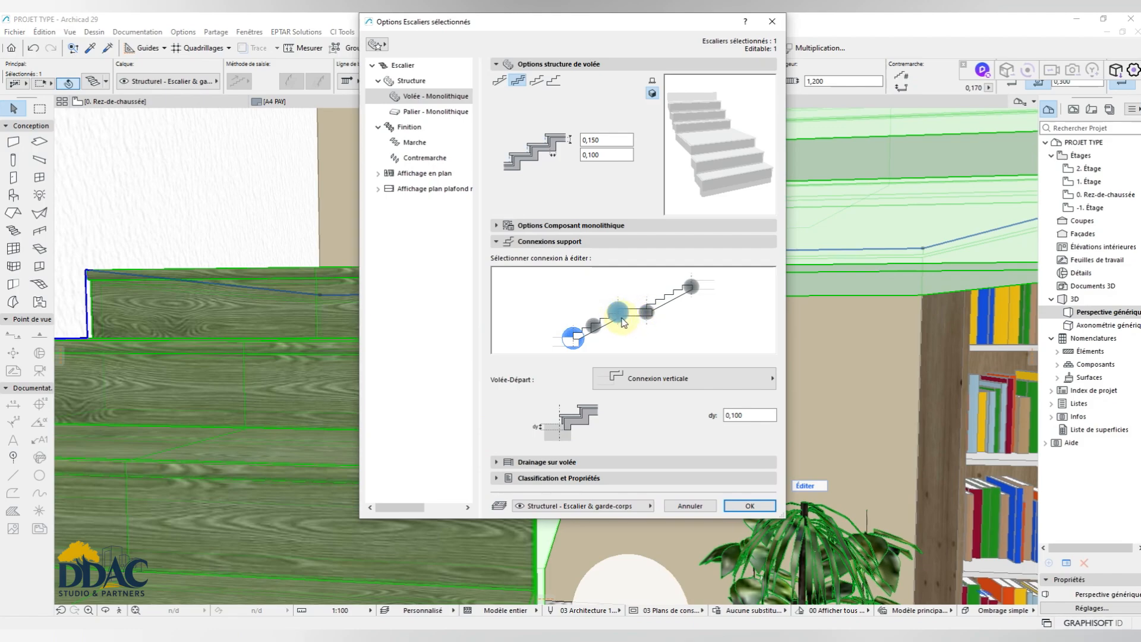
pyautogui.click(619, 313)
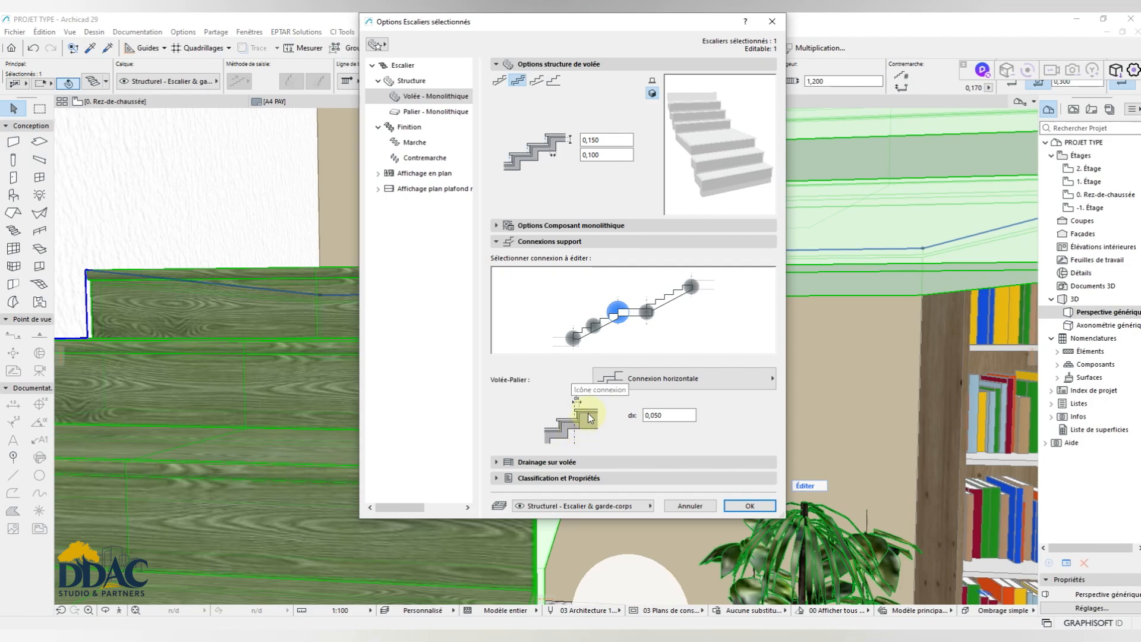
pyautogui.click(650, 383)
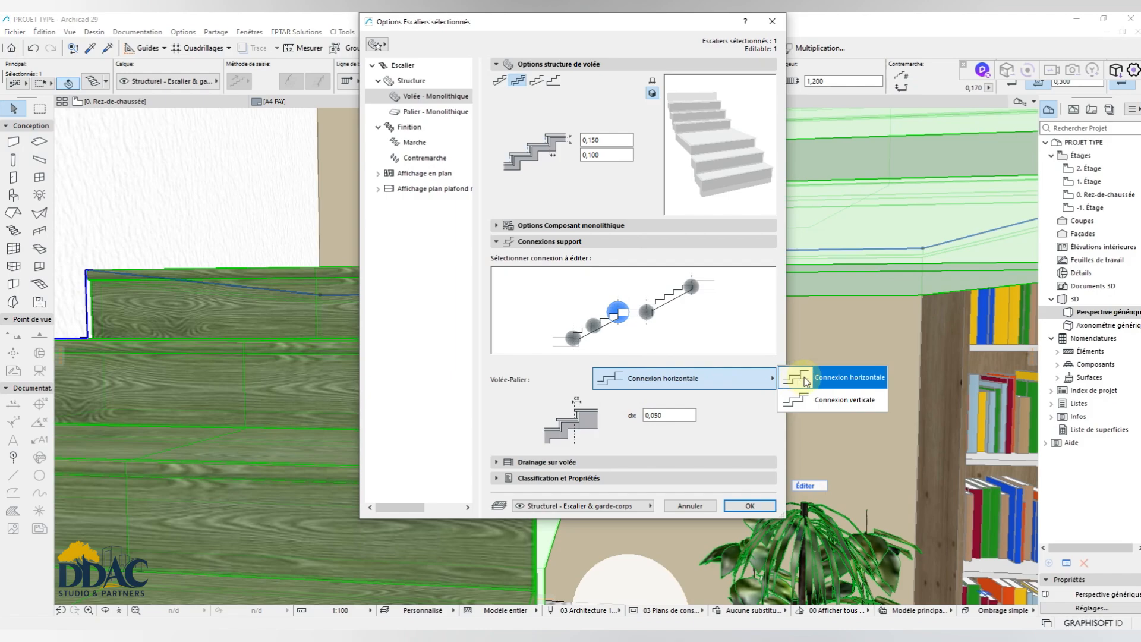
pyautogui.click(836, 401)
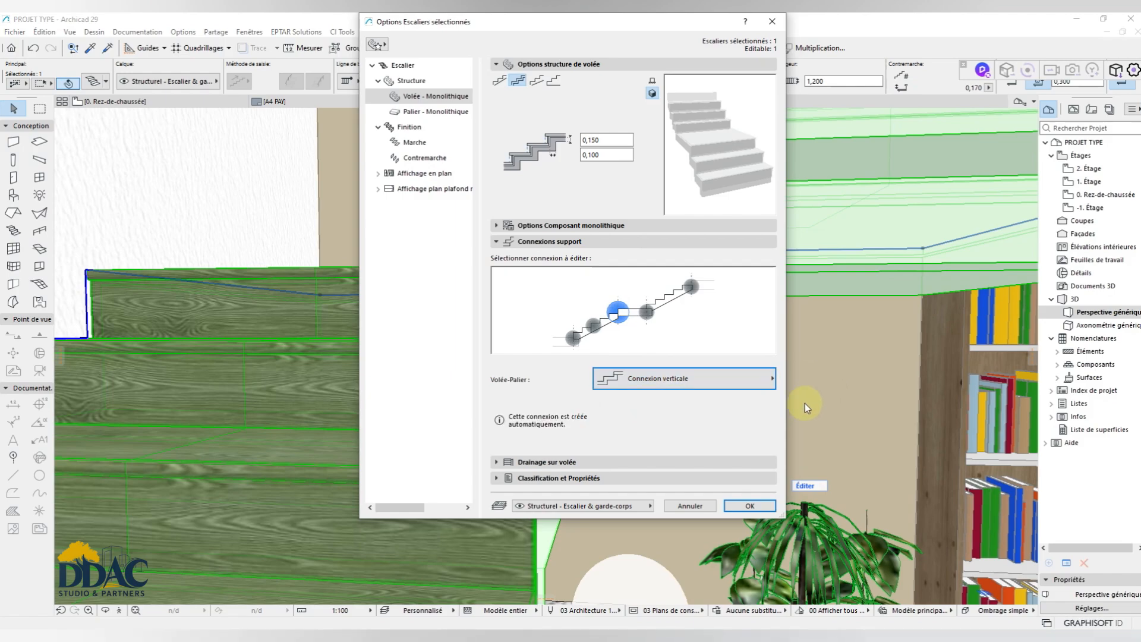
pyautogui.click(750, 505)
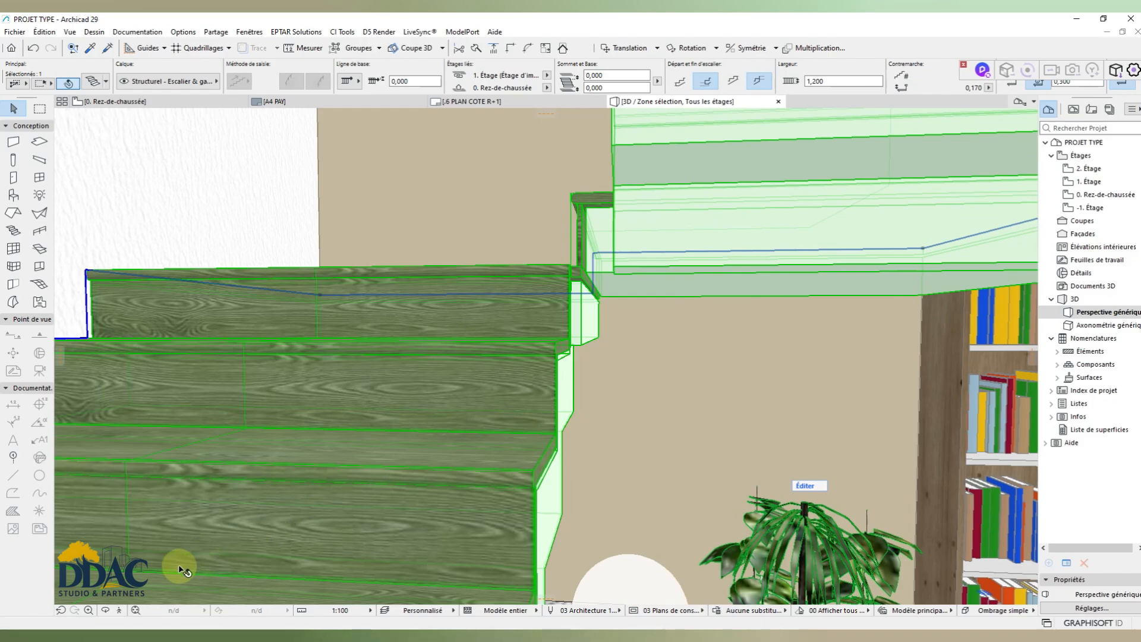
# Step: Check the landing joint from the side and set the landing-to-flight support connection (Palier-Volée) to Connexion verticale
pyautogui.click(105, 610)
pyautogui.moveTo(232, 542); pyautogui.dragTo(709, 333)
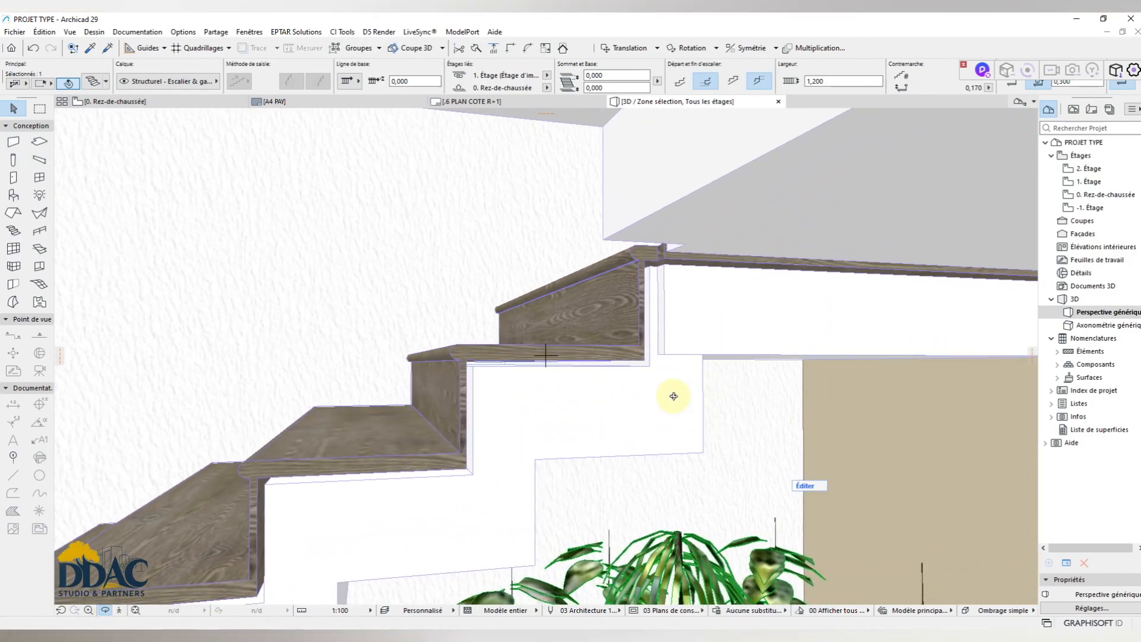
pyautogui.moveTo(673, 396); pyautogui.dragTo(658, 343)
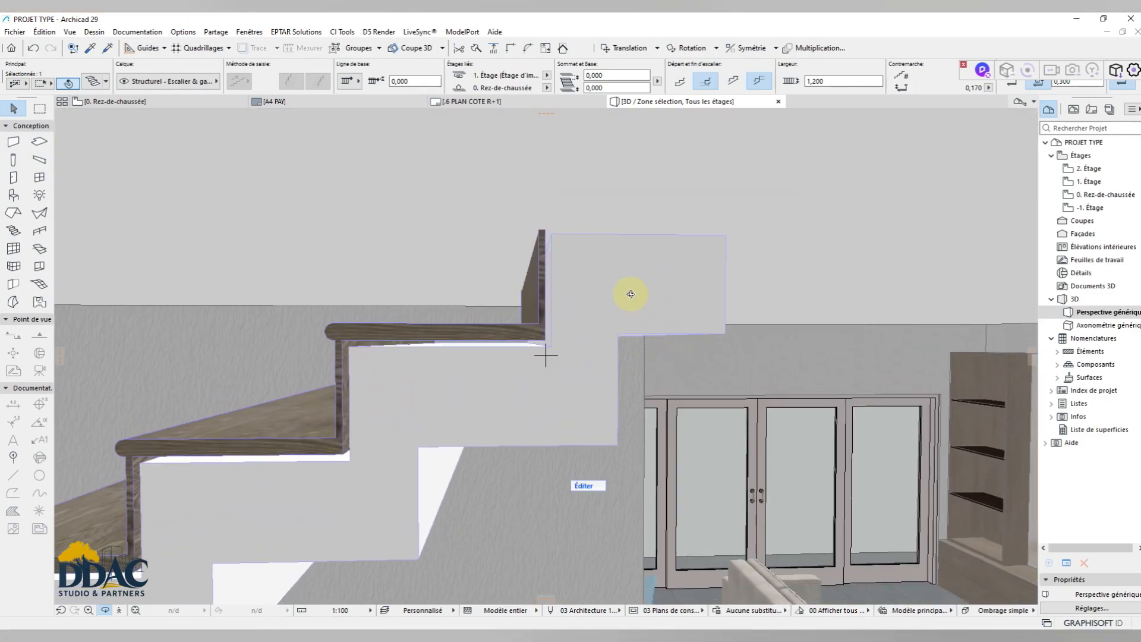
pyautogui.moveTo(631, 294); pyautogui.dragTo(624, 292)
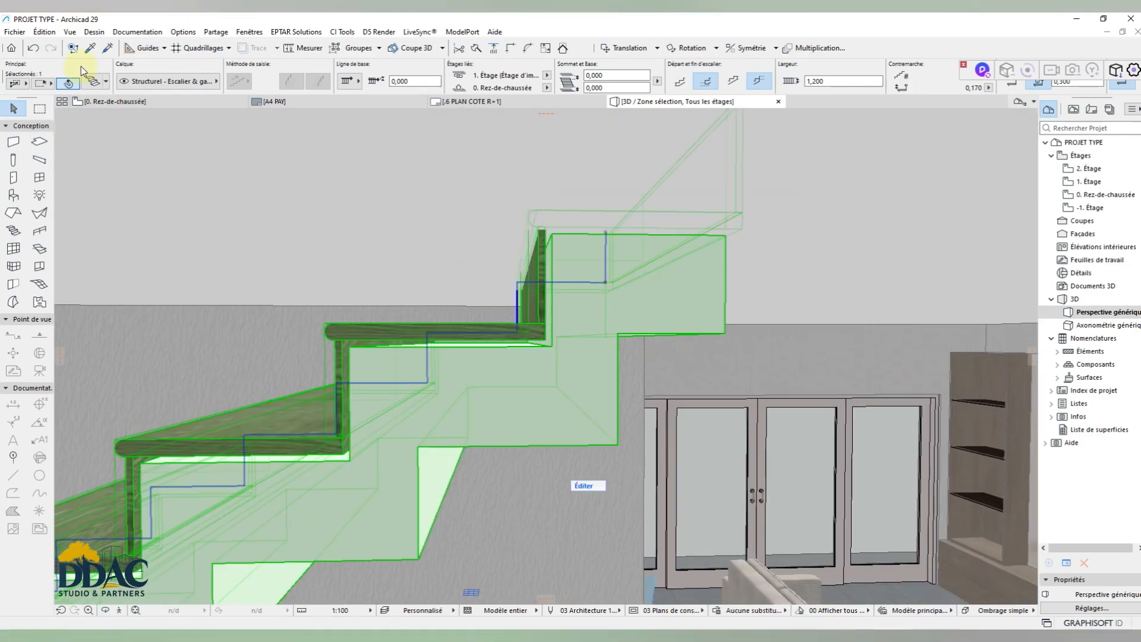
pyautogui.click(90, 79)
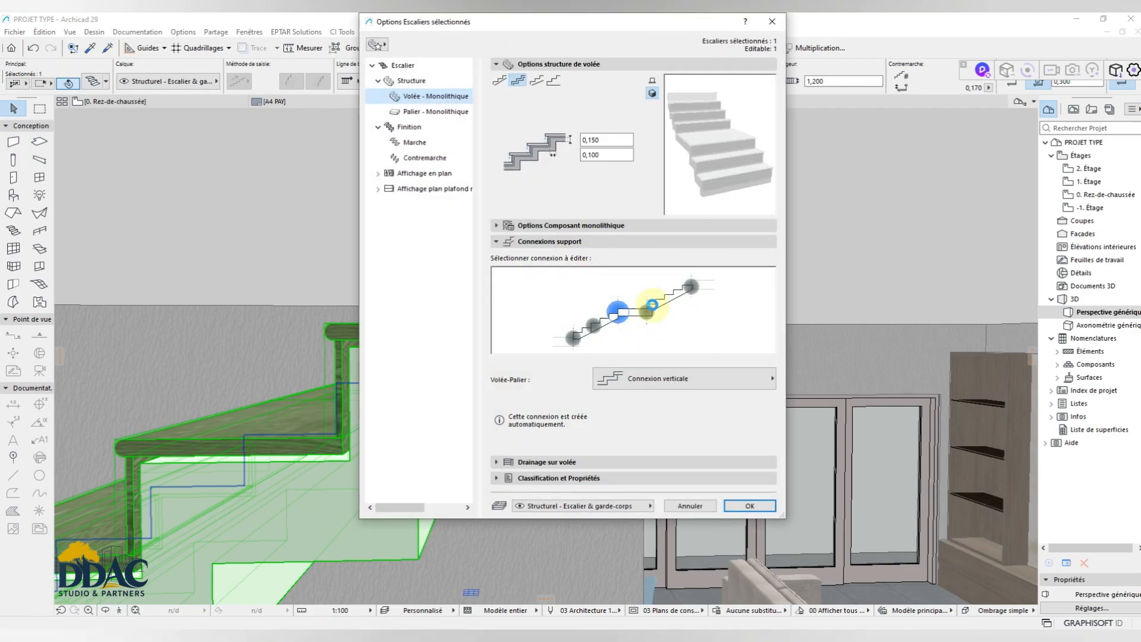
pyautogui.click(650, 315)
pyautogui.click(681, 380)
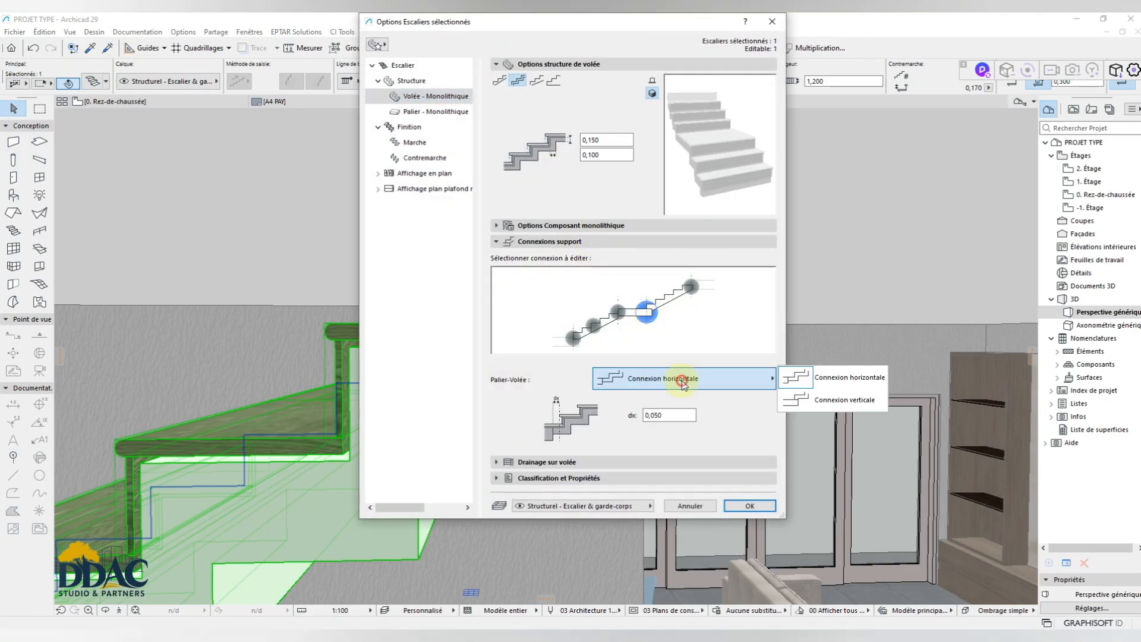
pyautogui.click(830, 400)
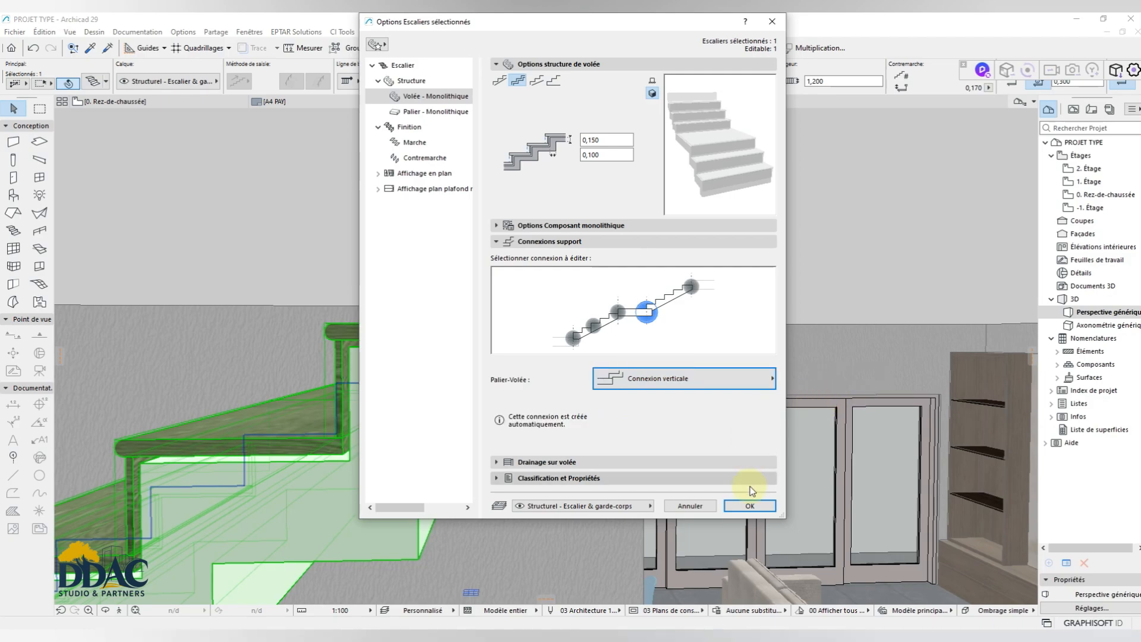
pyautogui.click(749, 505)
# Step: Examine the stair's stepped underside around the landing and the start of the upper flight in 3D
pyautogui.scroll(5, 554, 336)
pyautogui.keyDown('shift'); pyautogui.moveTo(603, 241); pyautogui.dragTo(416, 363, button='middle'); pyautogui.keyUp('shift')
pyautogui.scroll(-3, 416, 364)
pyautogui.scroll(-4, 408, 313)
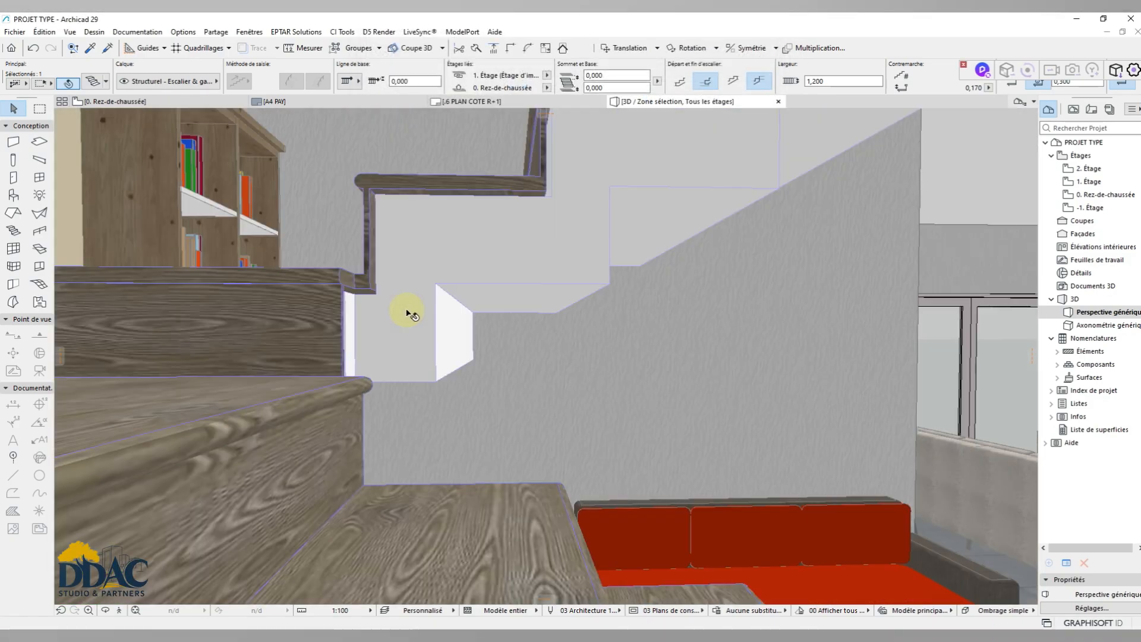
pyautogui.click(106, 609)
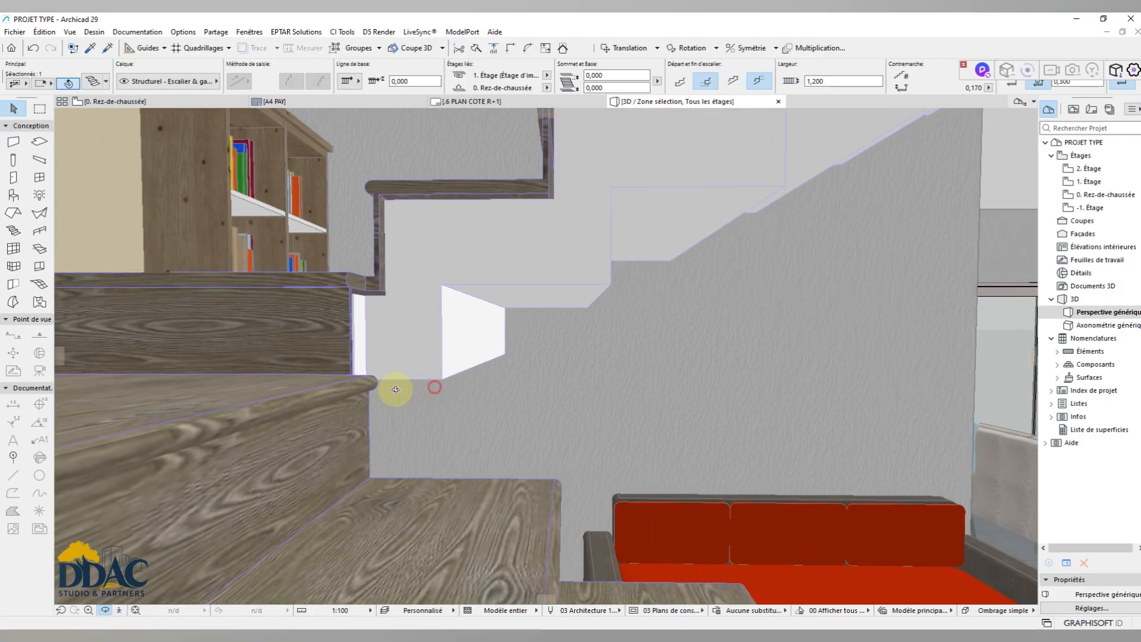
pyautogui.press('Up')
pyautogui.press('Down')
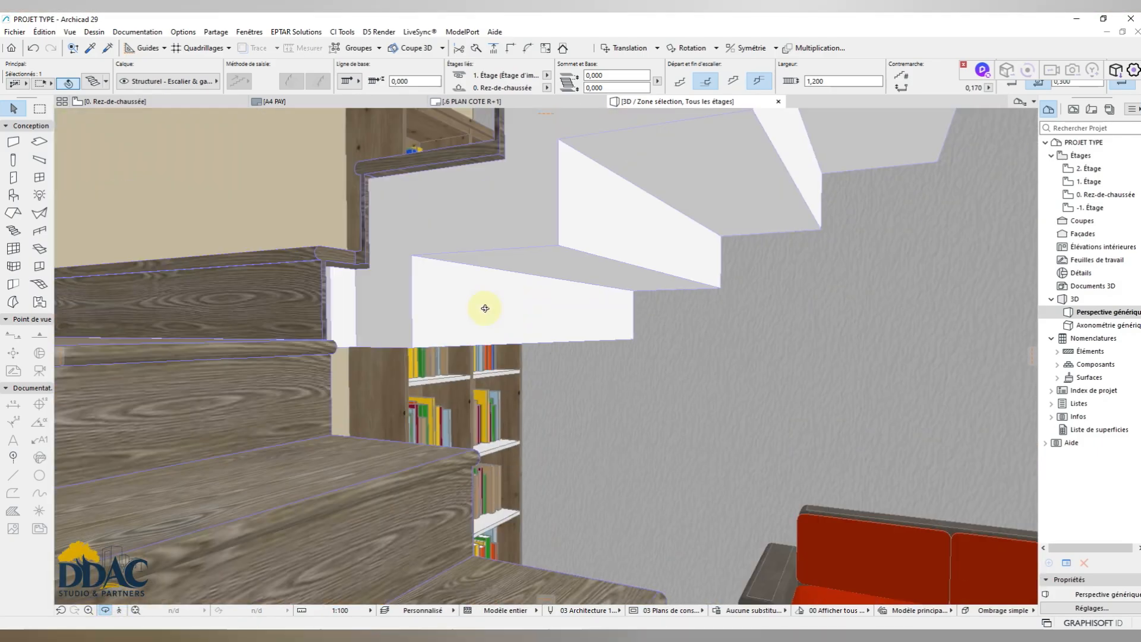
# Step: Set the stair's flight-to-end support connection (Volée-Fin) to Connexion verticale in the monolithic flight options
pyautogui.moveTo(545, 354); pyautogui.dragTo(571, 361)
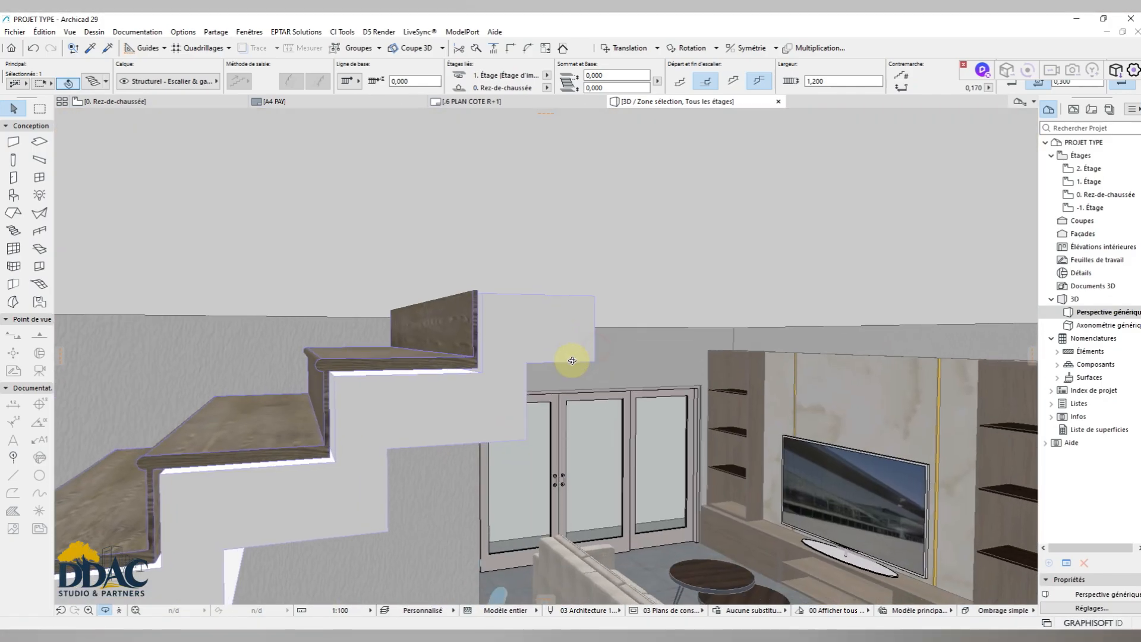
pyautogui.click(552, 354)
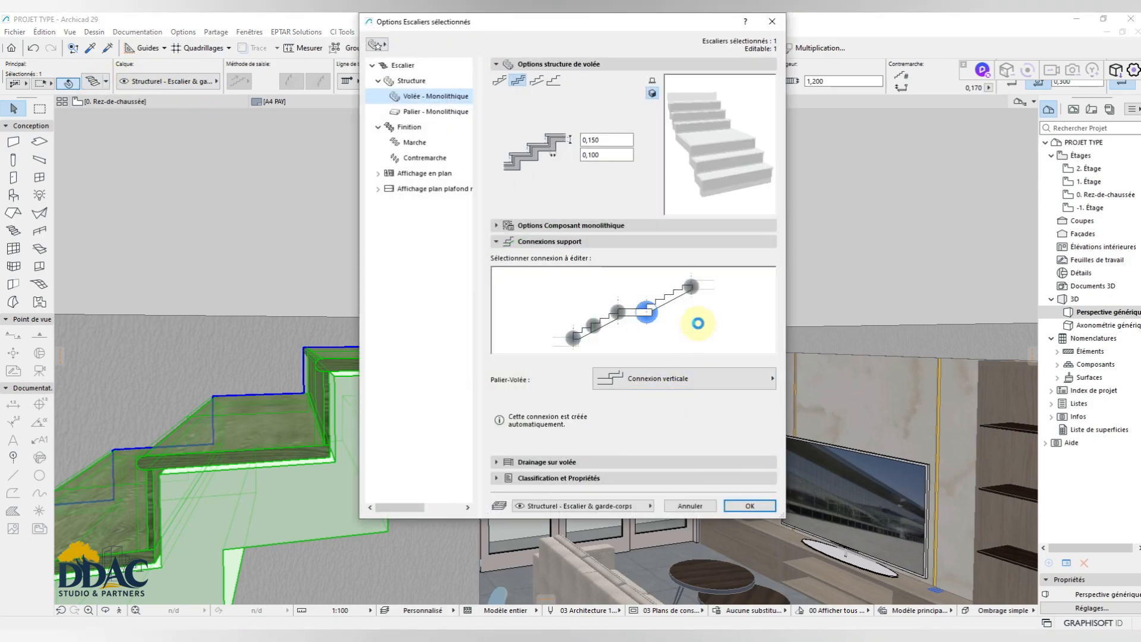
pyautogui.click(692, 288)
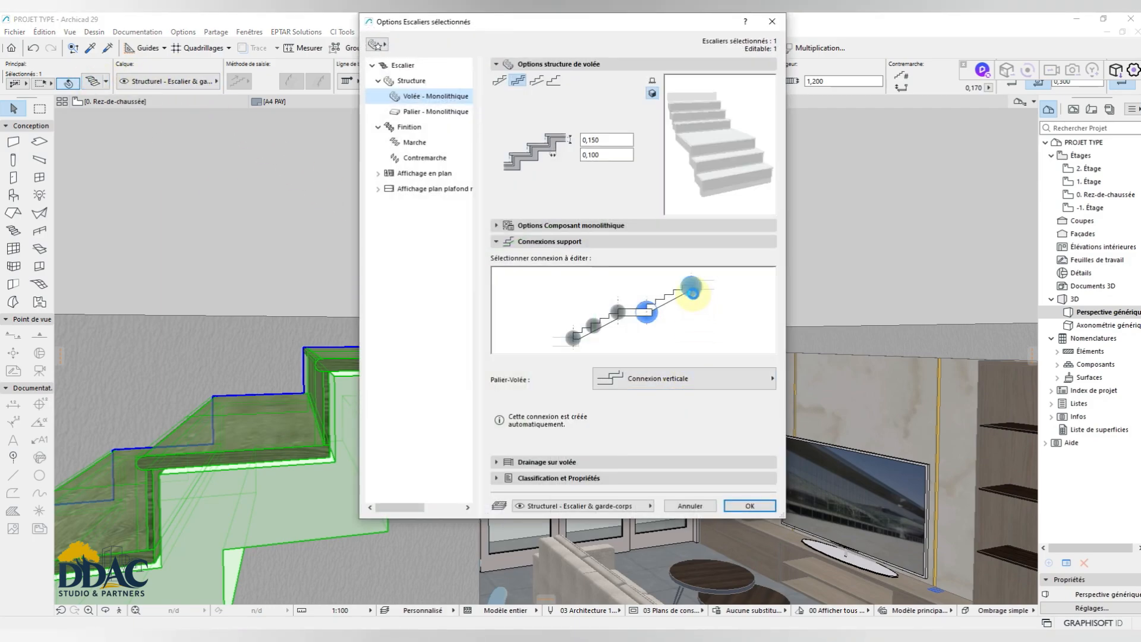
pyautogui.click(742, 379)
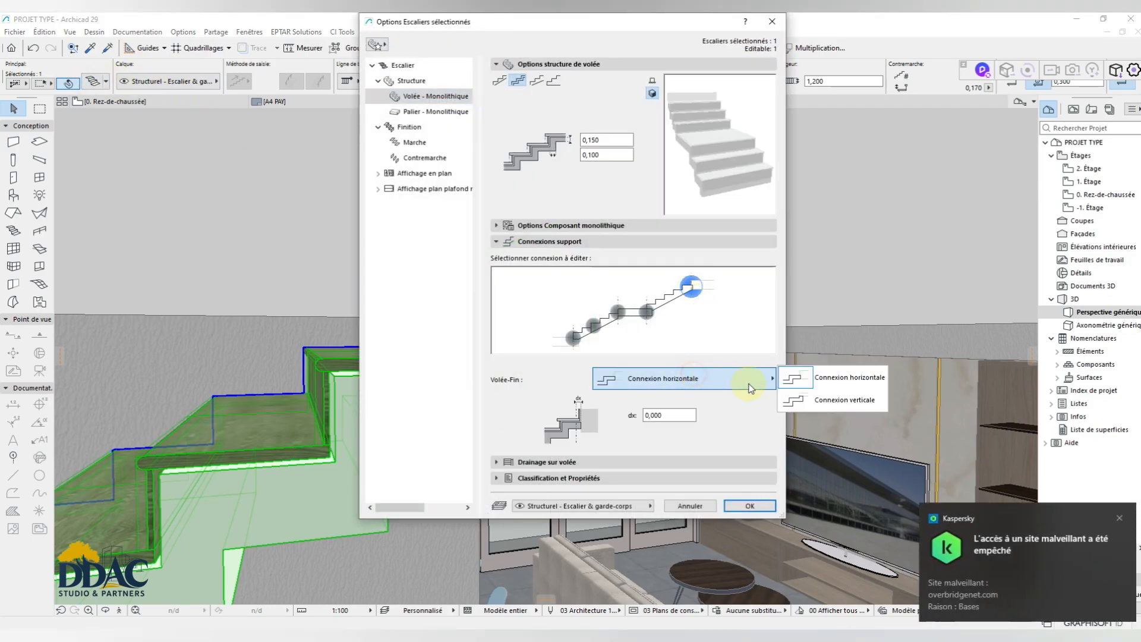
pyautogui.click(826, 396)
pyautogui.click(750, 505)
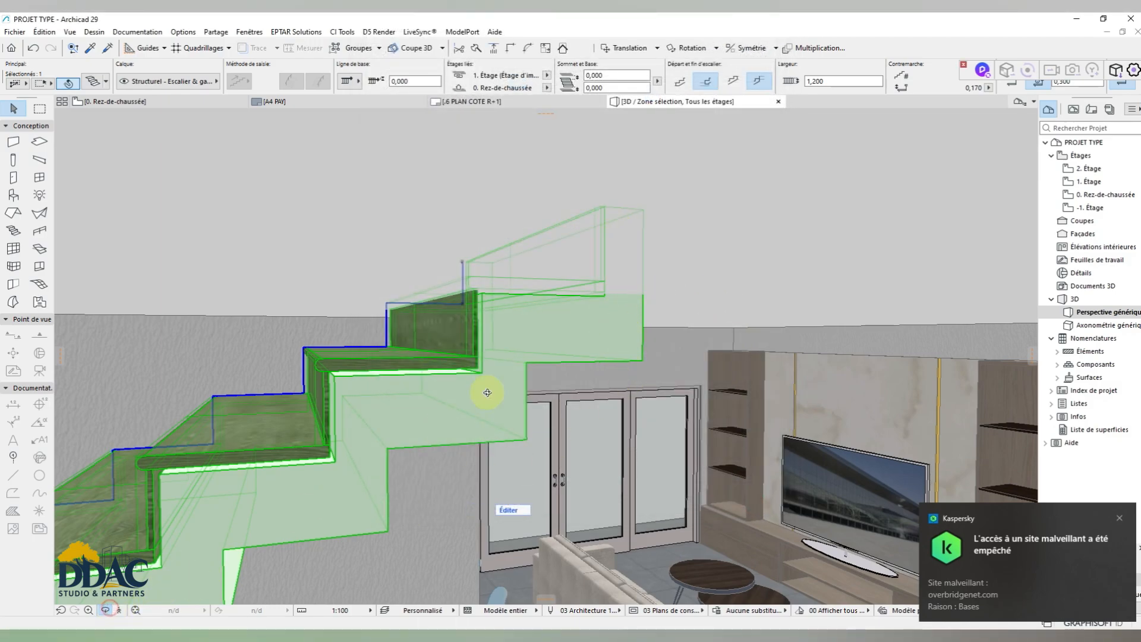
# Step: Examine the upper flight in 3D, up close where the wood treads and risers meet the monolithic structure
pyautogui.moveTo(654, 308); pyautogui.dragTo(428, 434)
pyautogui.scroll(-3, 487, 313)
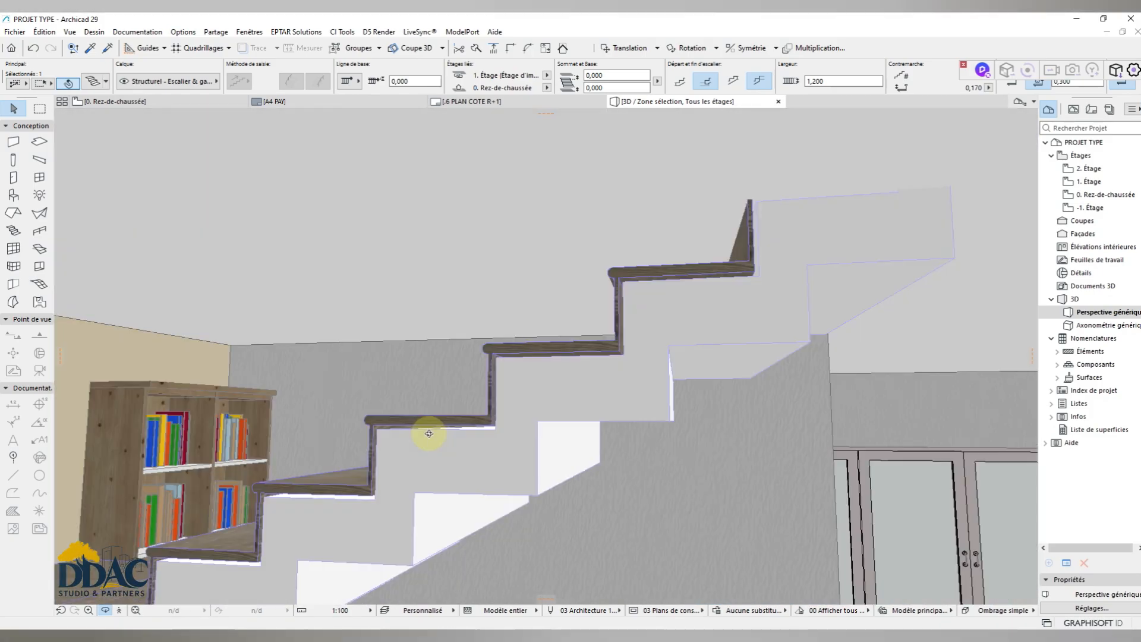
pyautogui.scroll(10, 428, 433)
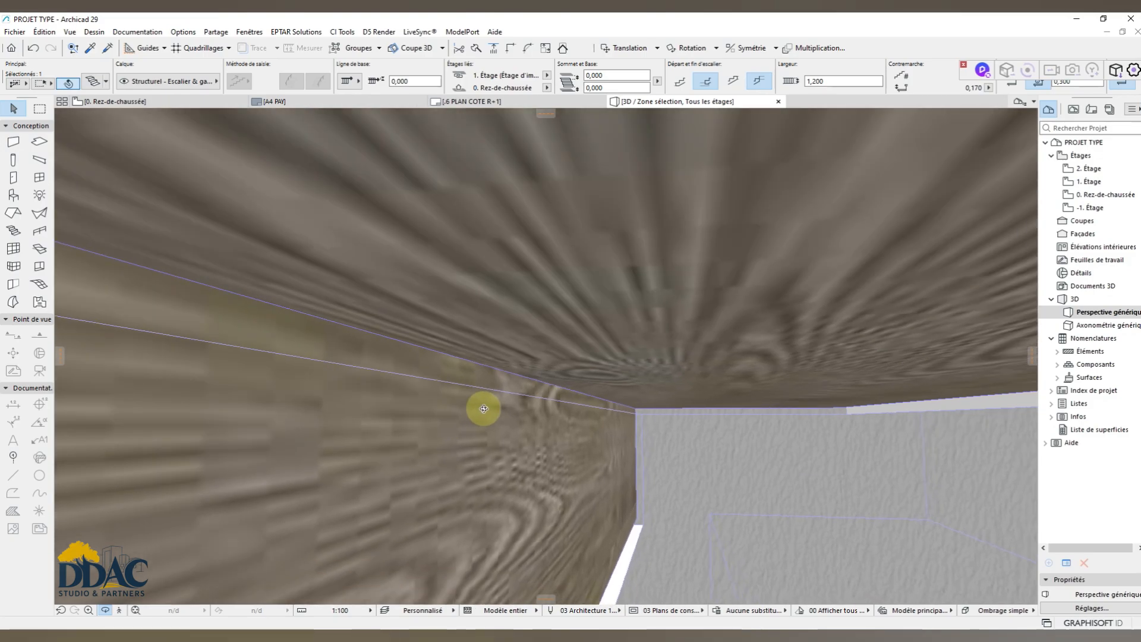
pyautogui.scroll(-5, 484, 408)
pyautogui.moveTo(546, 357); pyautogui.dragTo(616, 407)
pyautogui.scroll(2, 612, 378)
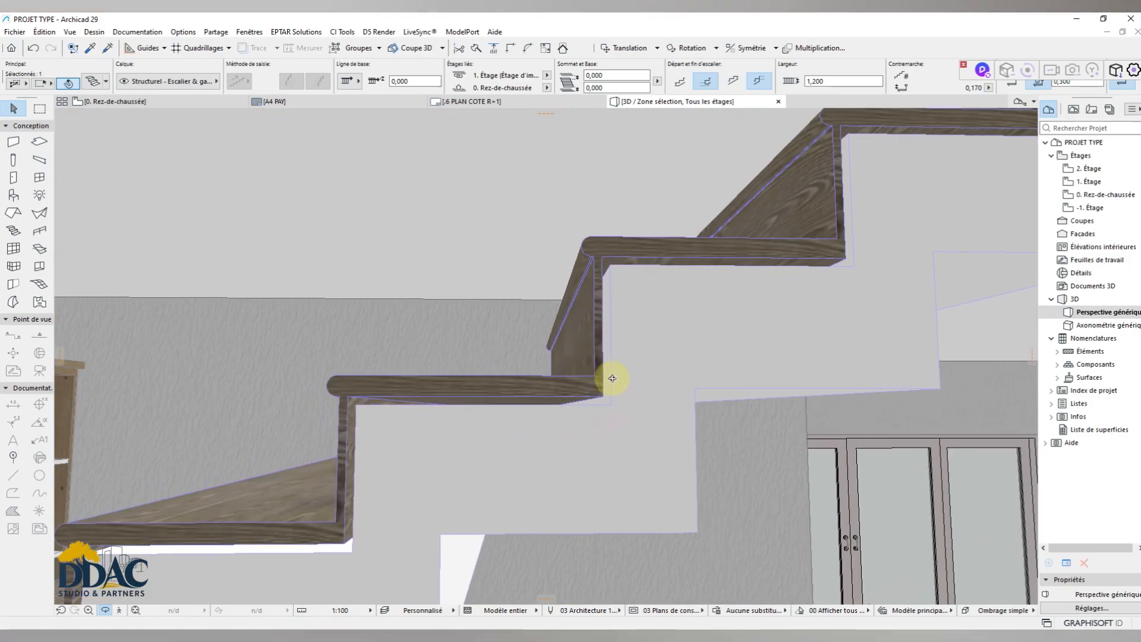
pyautogui.scroll(5, 612, 379)
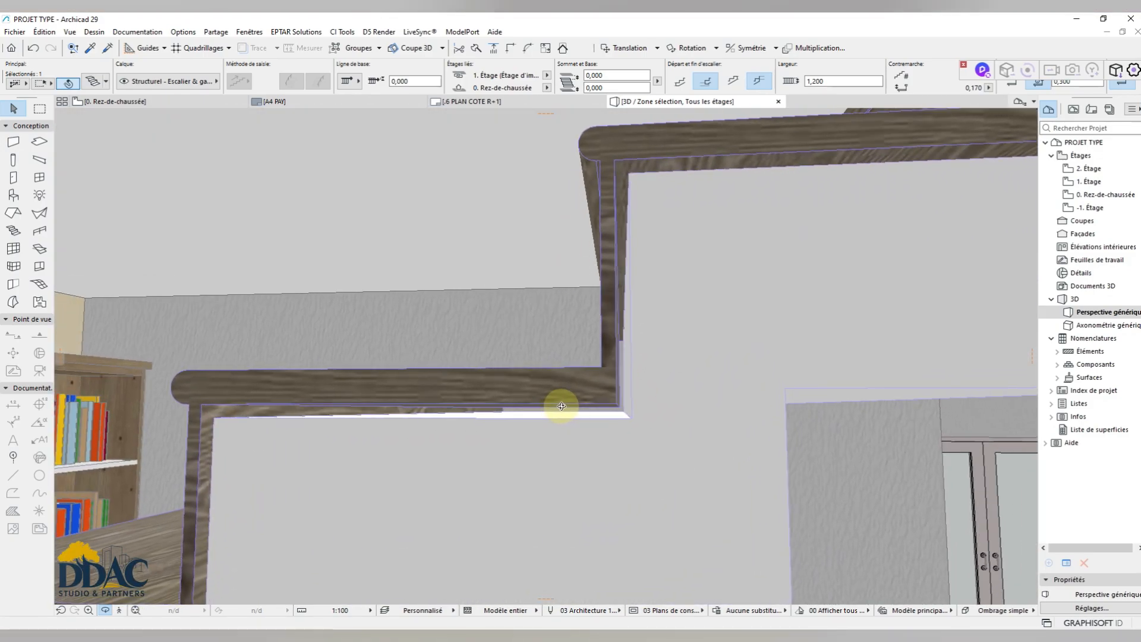
pyautogui.keyDown('shift'); pyautogui.moveTo(561, 407); pyautogui.dragTo(588, 410, button='middle'); pyautogui.keyUp('shift')
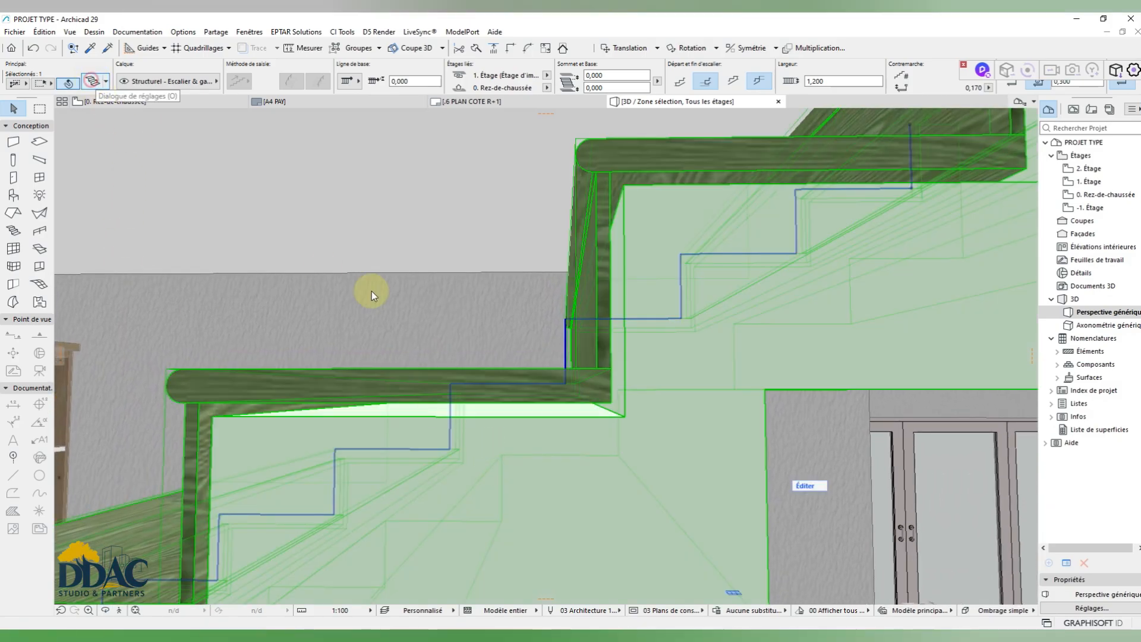
# Step: Set the gap between the tread finish and the stair structure to 0 in the Marche options
pyautogui.hotkey('ctrl', 't')
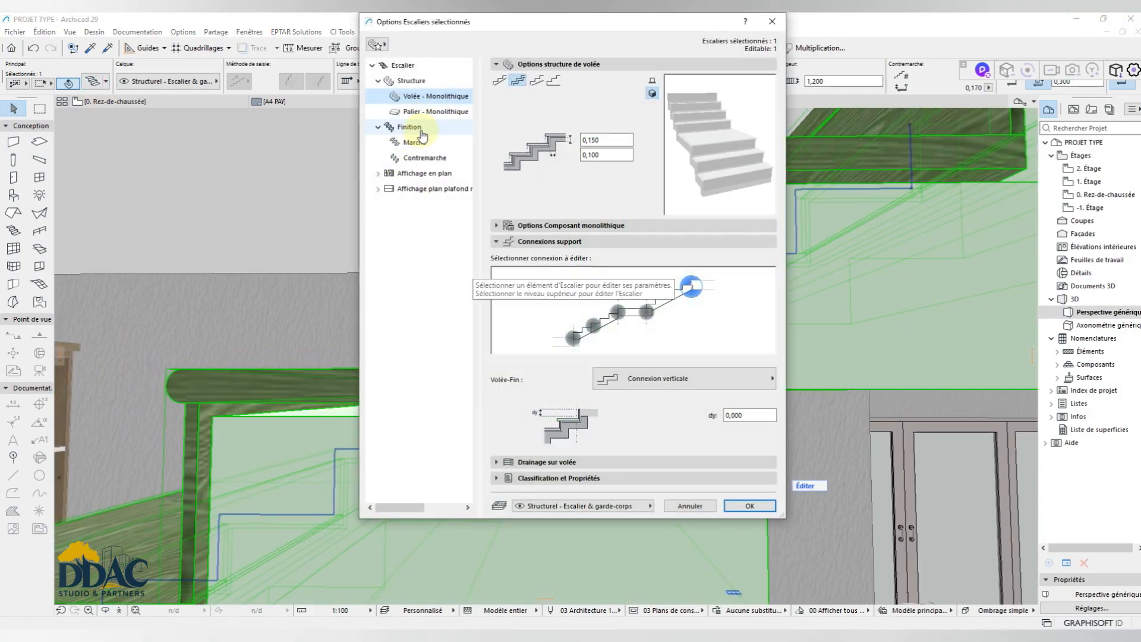
pyautogui.click(409, 127)
pyautogui.click(416, 143)
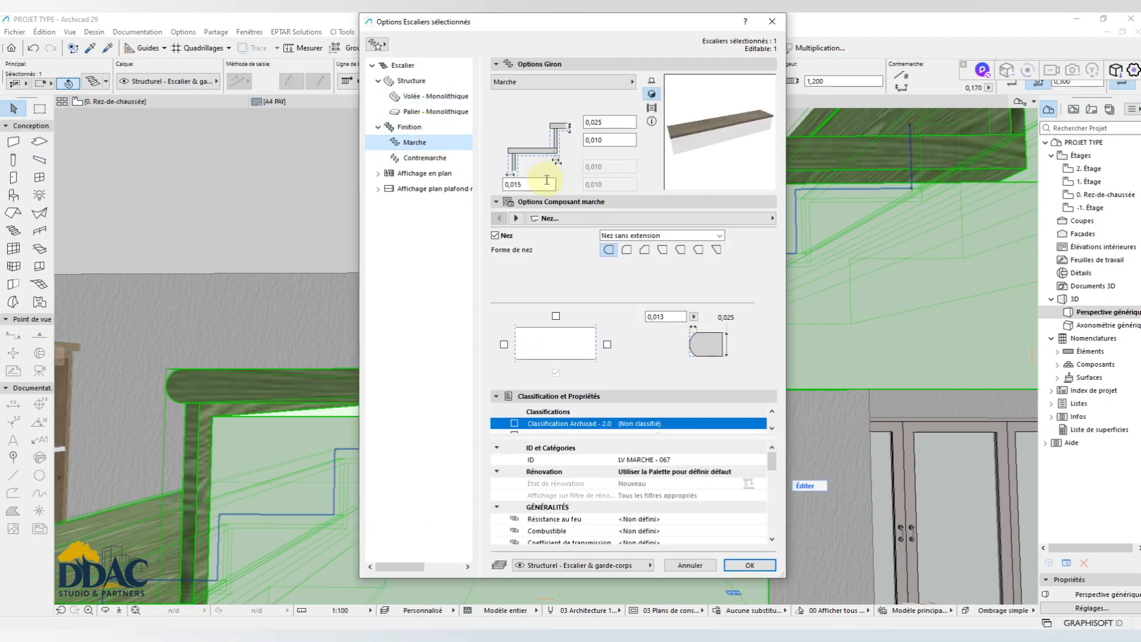
pyautogui.click(618, 139)
pyautogui.write('0')
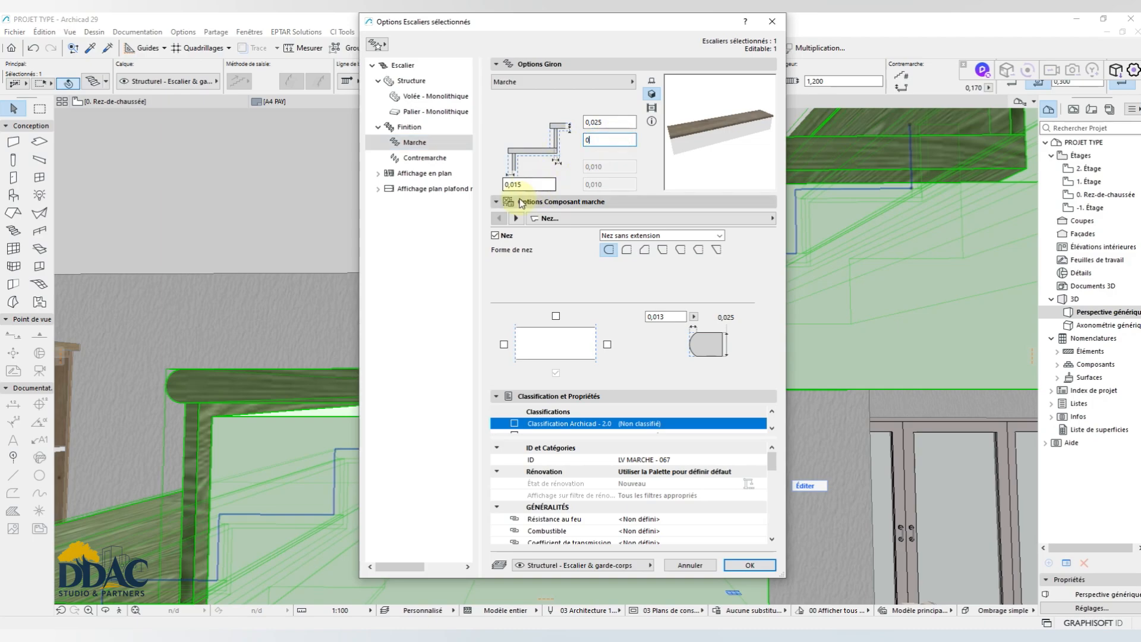
# Step: Set the gap behind the riser finish to 0 in the Contremarche options, apply the settings and check the stair in 3D
pyautogui.click(423, 158)
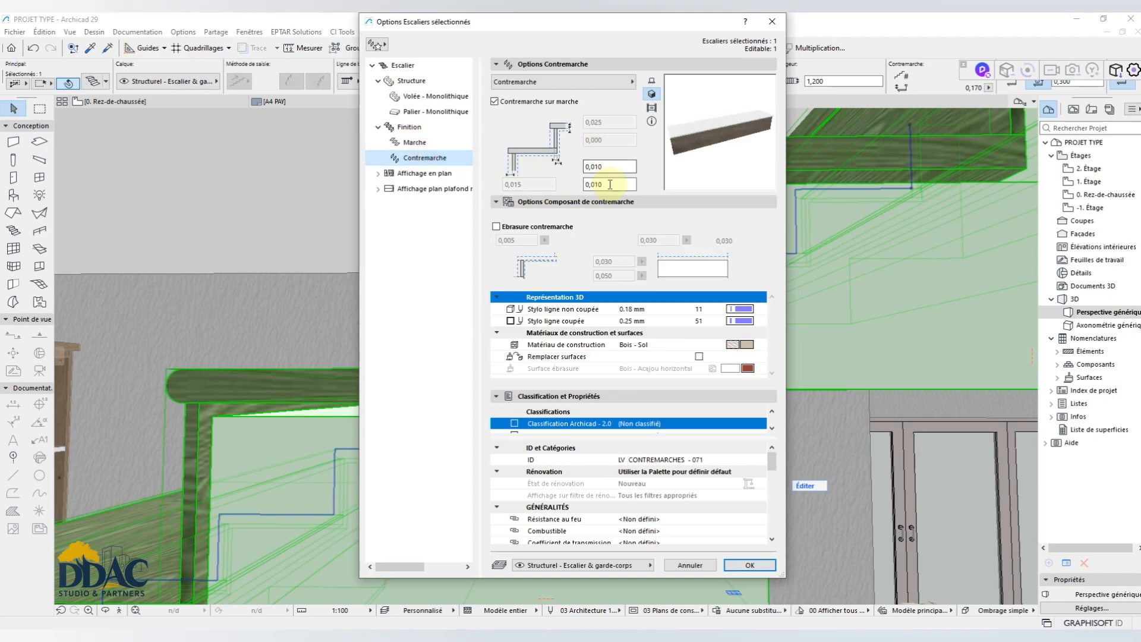
pyautogui.write('0')
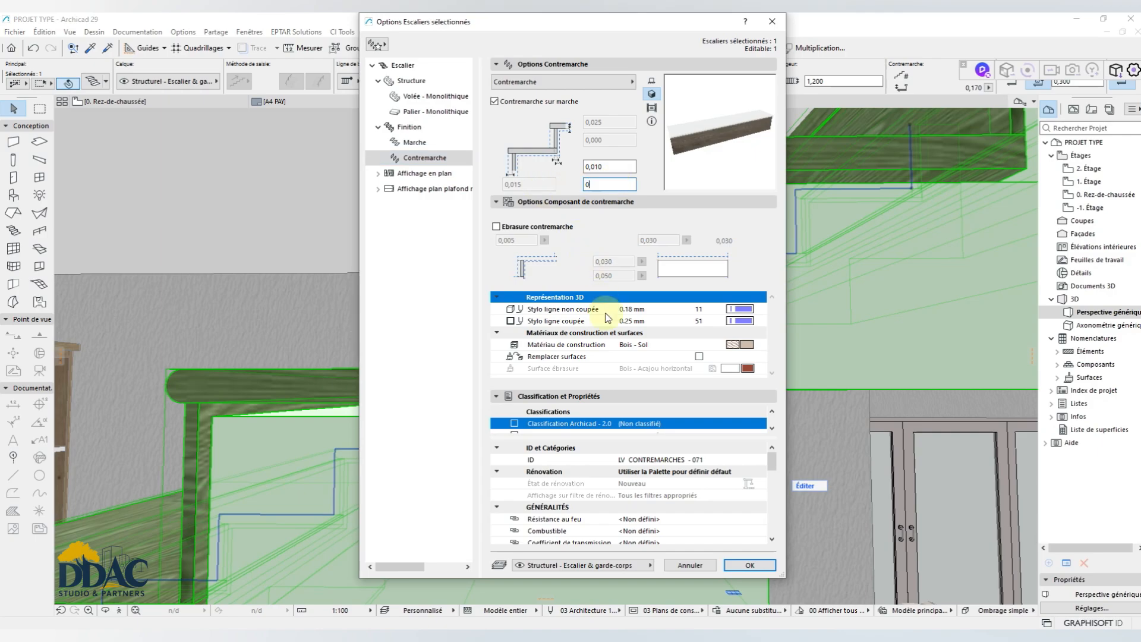
pyautogui.click(750, 565)
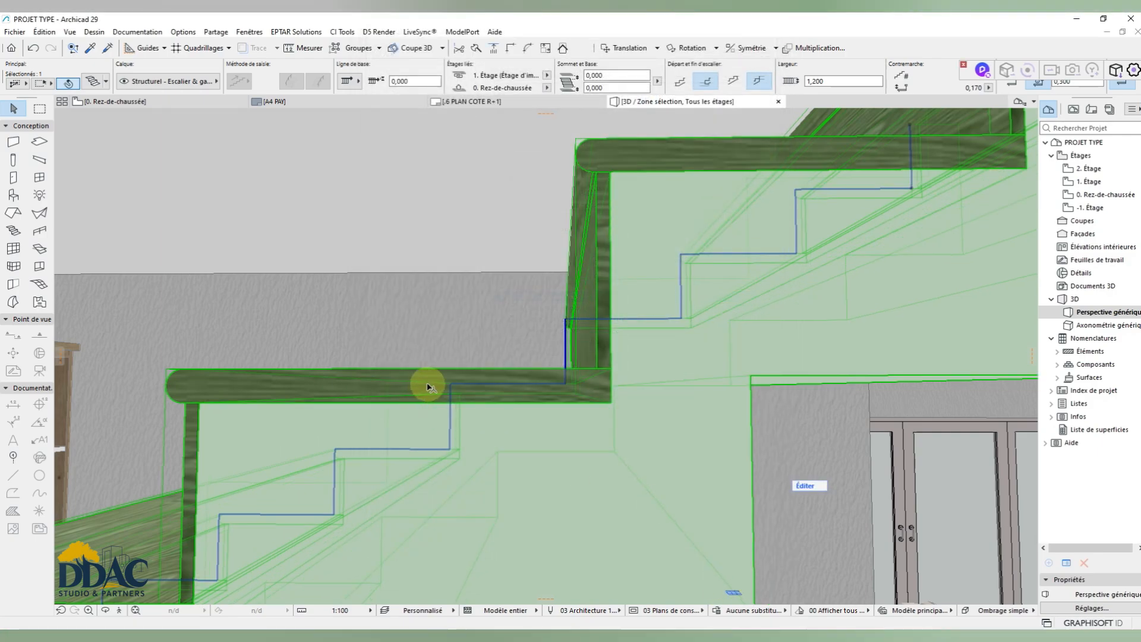
pyautogui.scroll(-3, 494, 319)
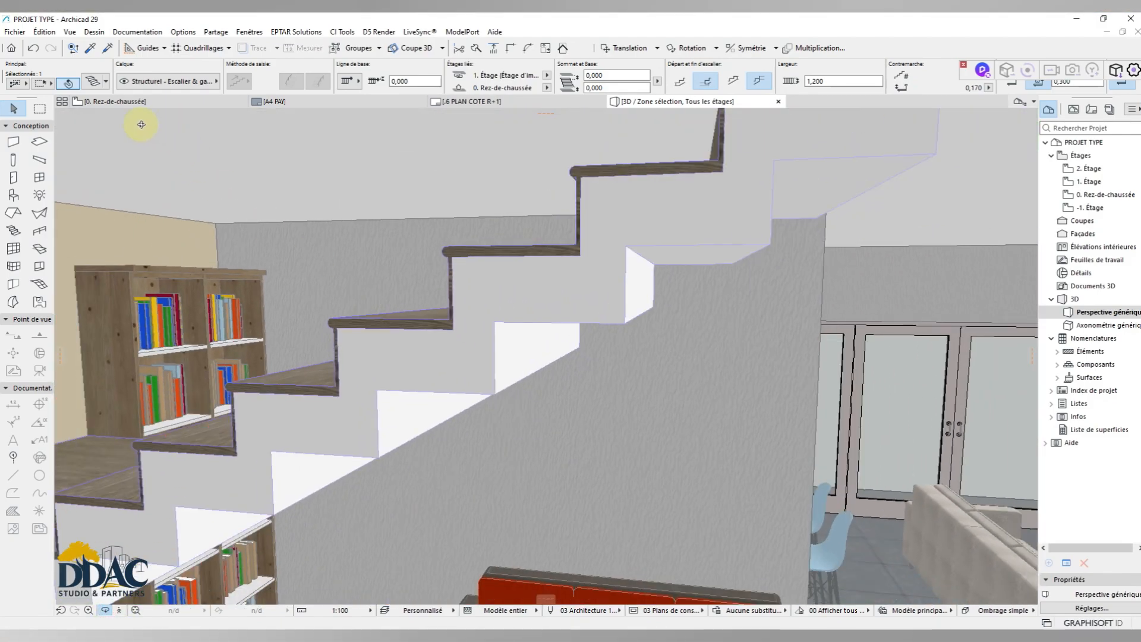
# Step: Open the 1. Étage floor plan and select the floor slab around the stair
pyautogui.click(130, 102)
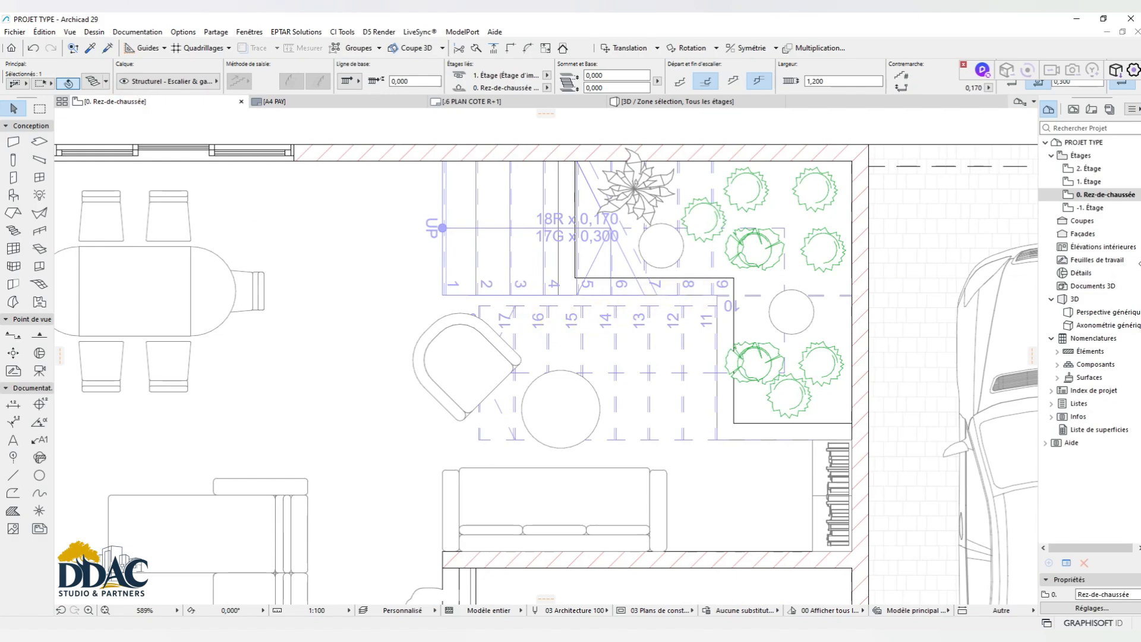
pyautogui.doubleClick(1090, 193)
pyautogui.doubleClick(1095, 184)
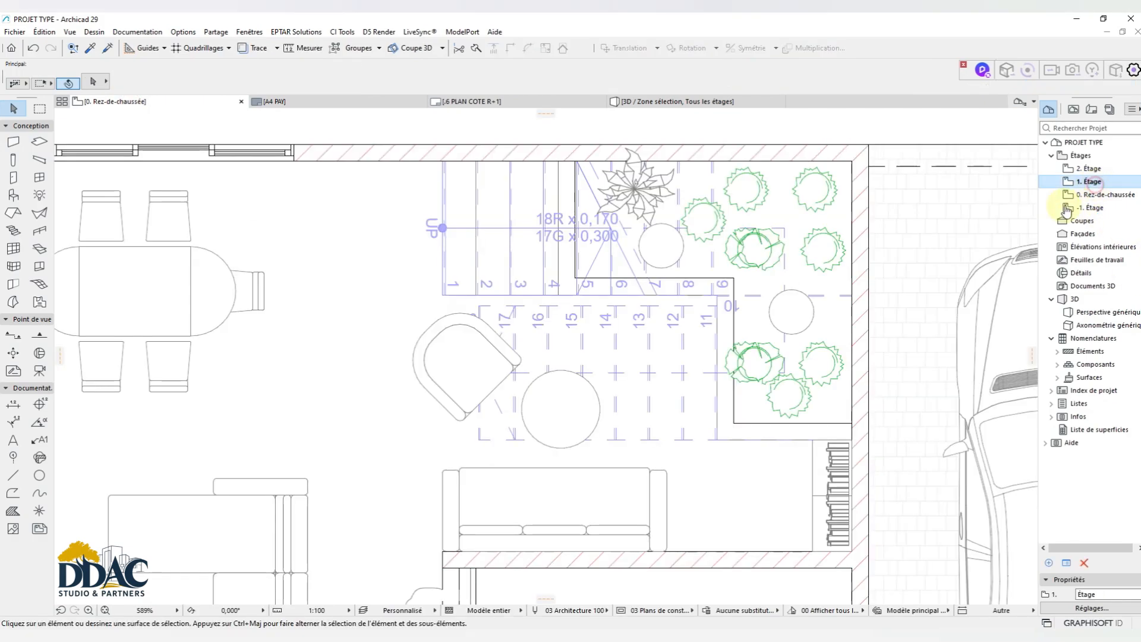
pyautogui.click(474, 300)
pyautogui.press('Escape')
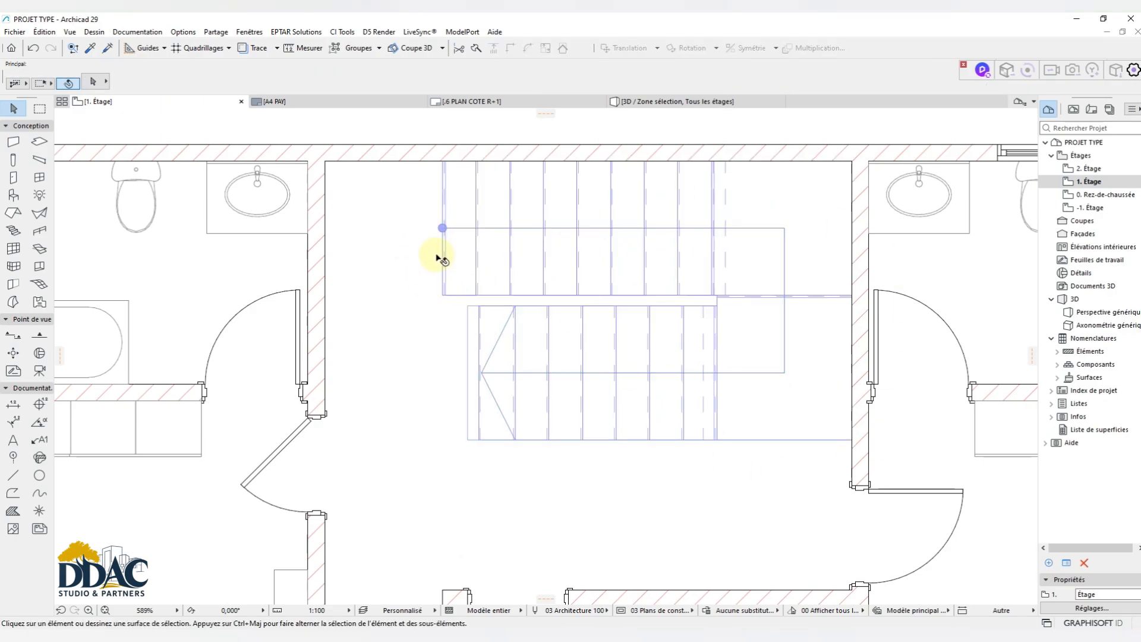
pyautogui.click(386, 189)
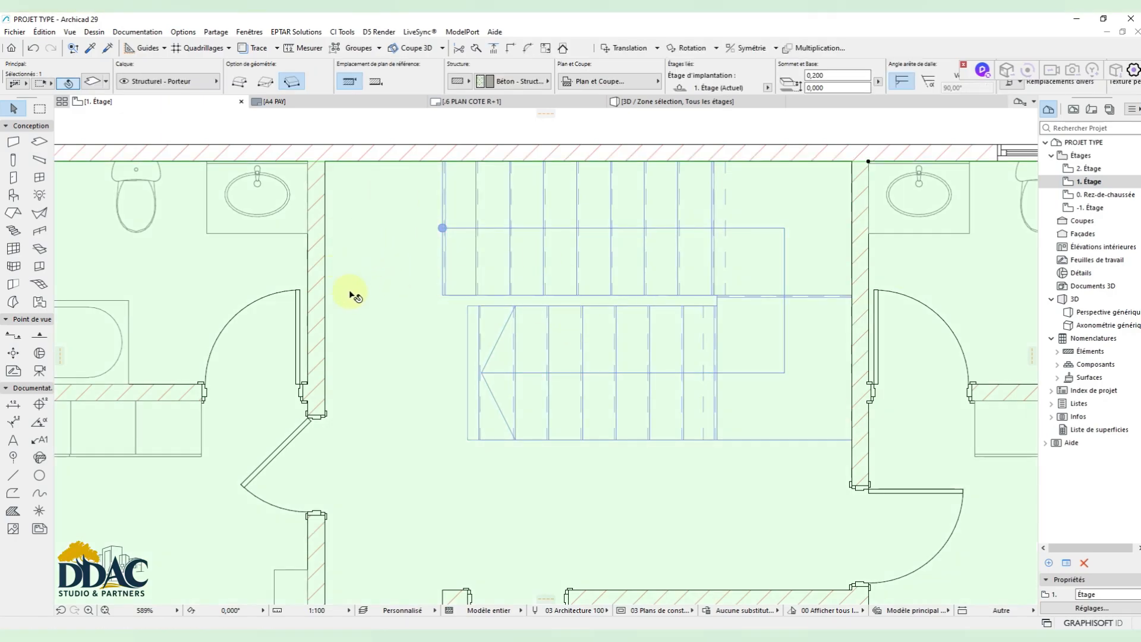
pyautogui.click(393, 161)
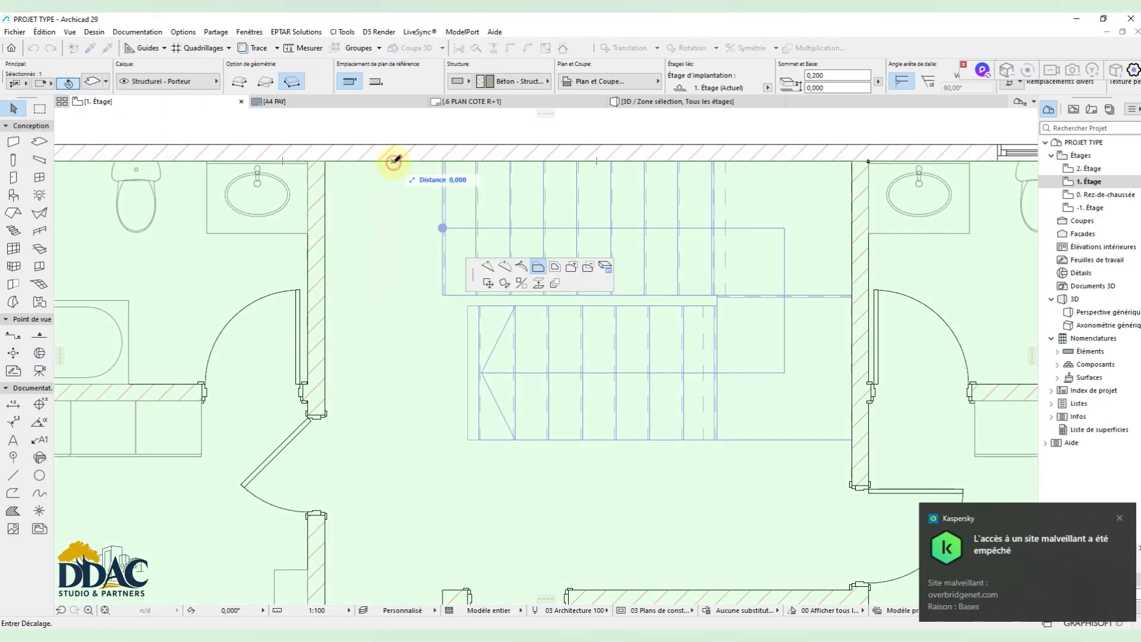
pyautogui.click(590, 270)
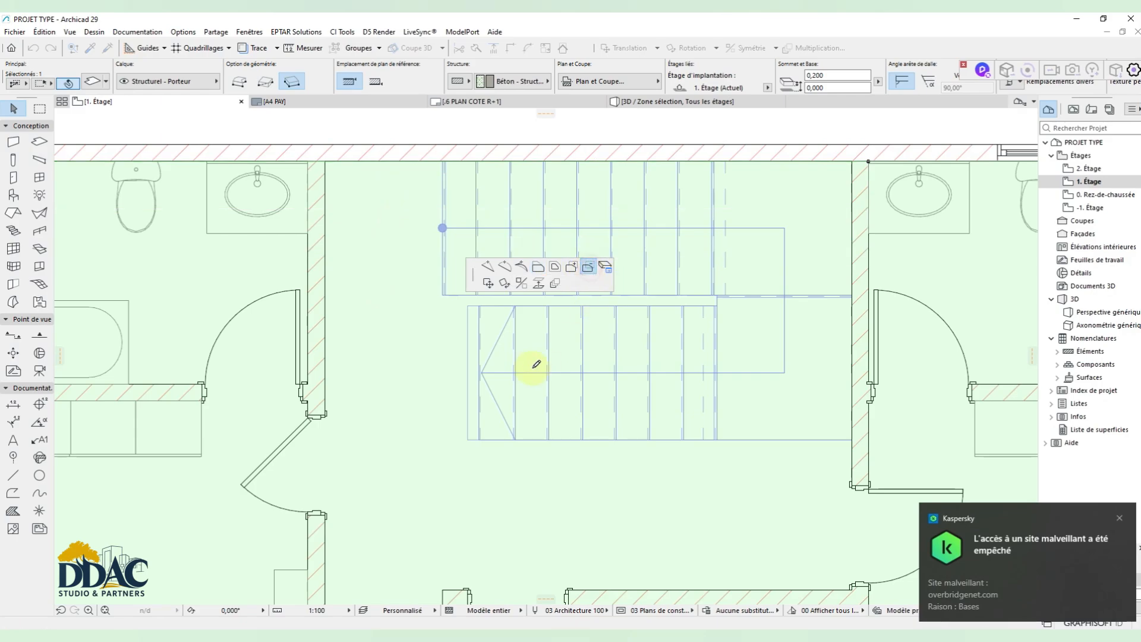
pyautogui.scroll(5, 446, 178)
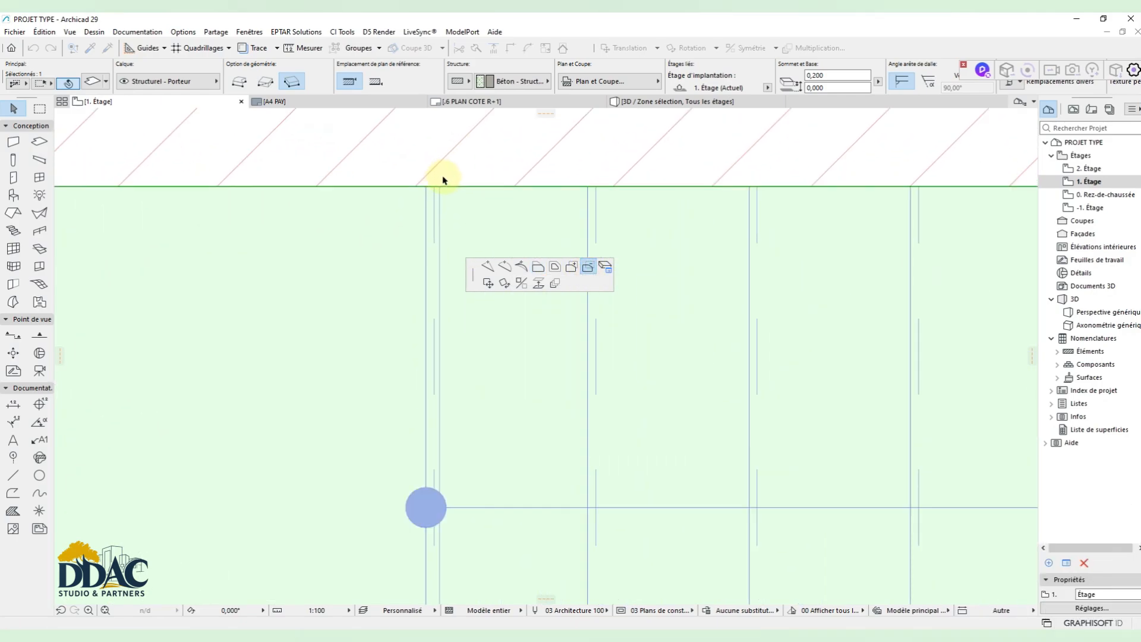
pyautogui.click(414, 196)
pyautogui.scroll(-5, 386, 187)
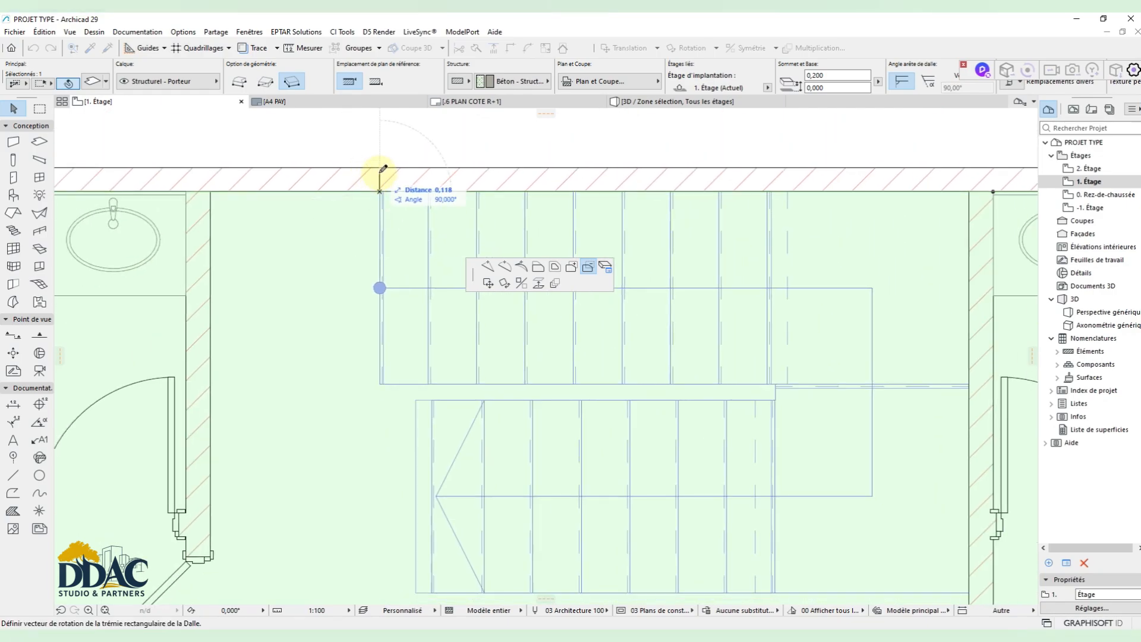
pyautogui.scroll(-3, 380, 171)
pyautogui.scroll(1, 429, 379)
pyautogui.press('Escape')
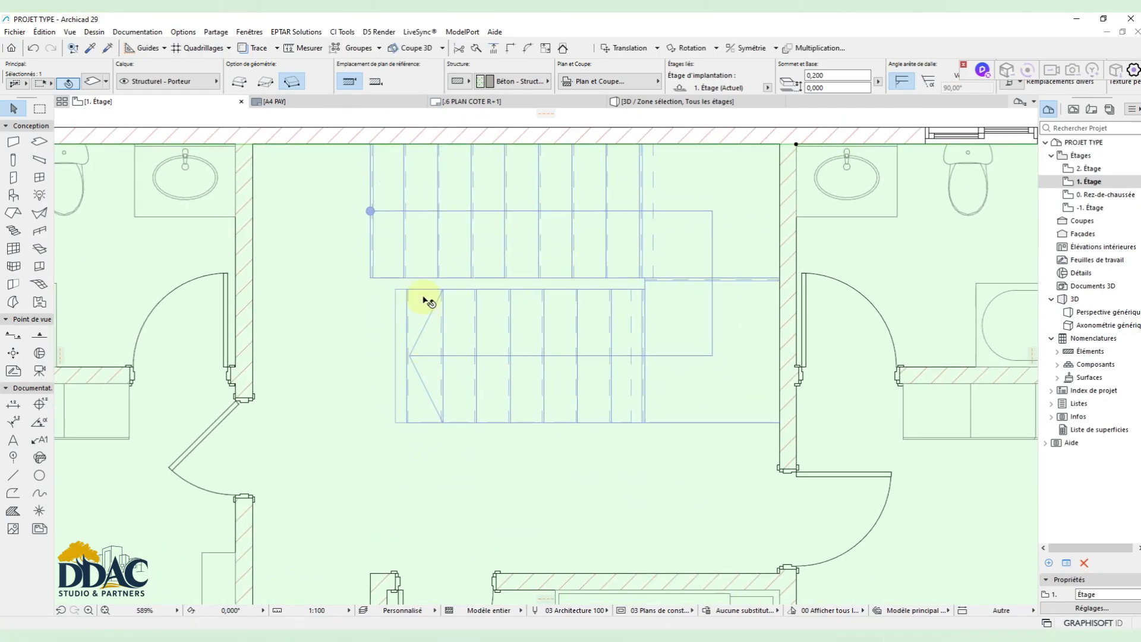
# Step: Cut a rectangular stairwell opening in the first-floor slab, from the upper flight's arrival corner to the exterior wall beyond the landing
pyautogui.scroll(3, 392, 155)
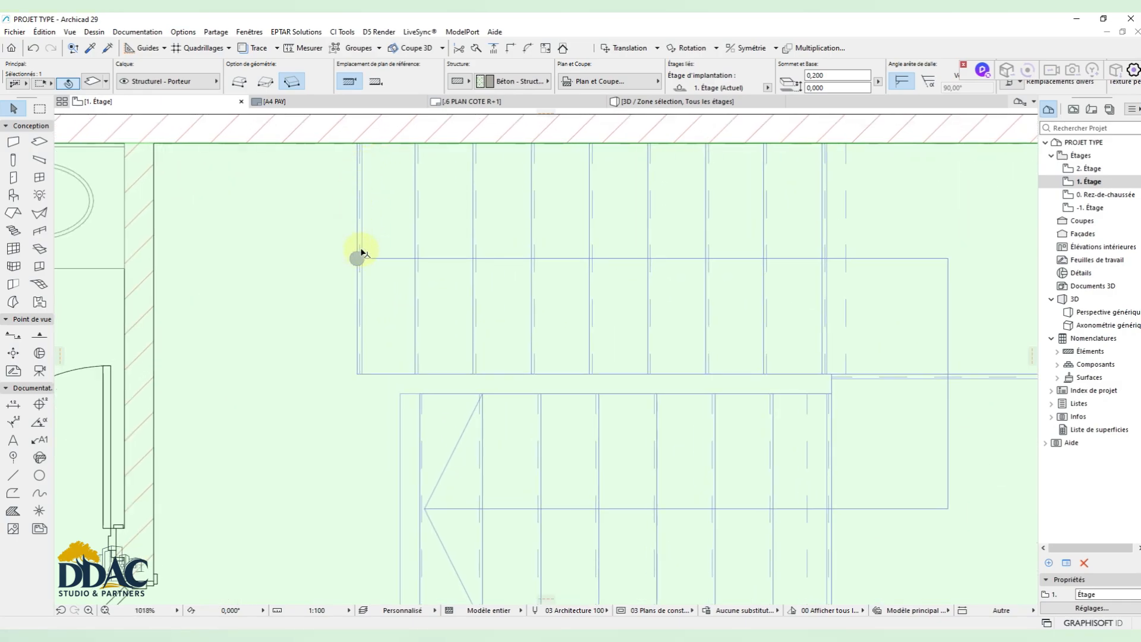
pyautogui.scroll(-2, 397, 192)
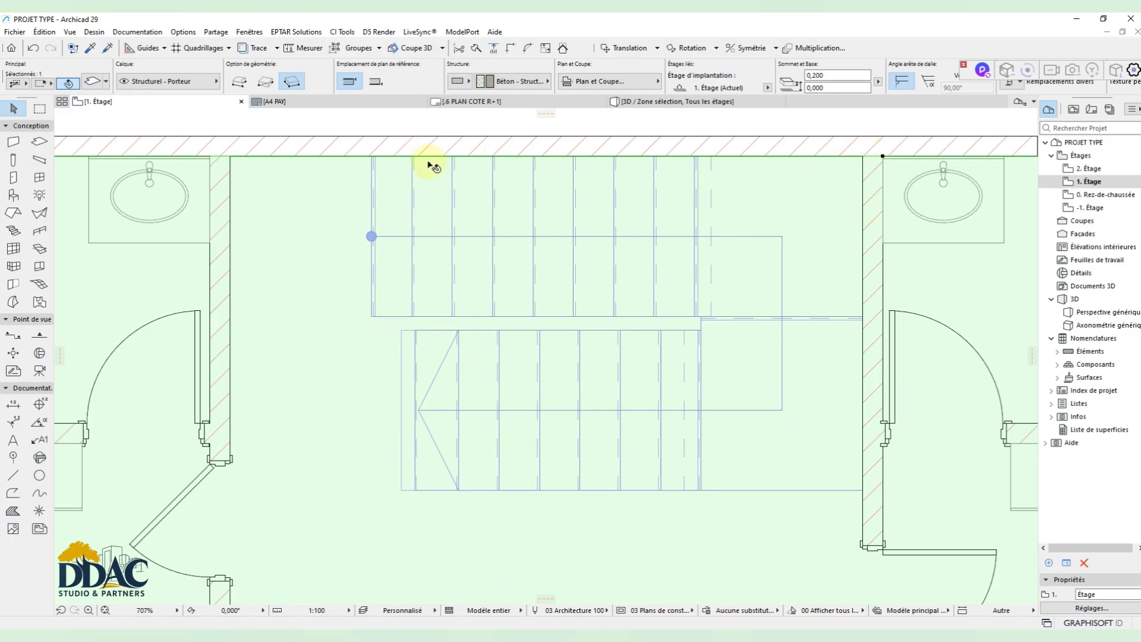
pyautogui.scroll(5, 414, 332)
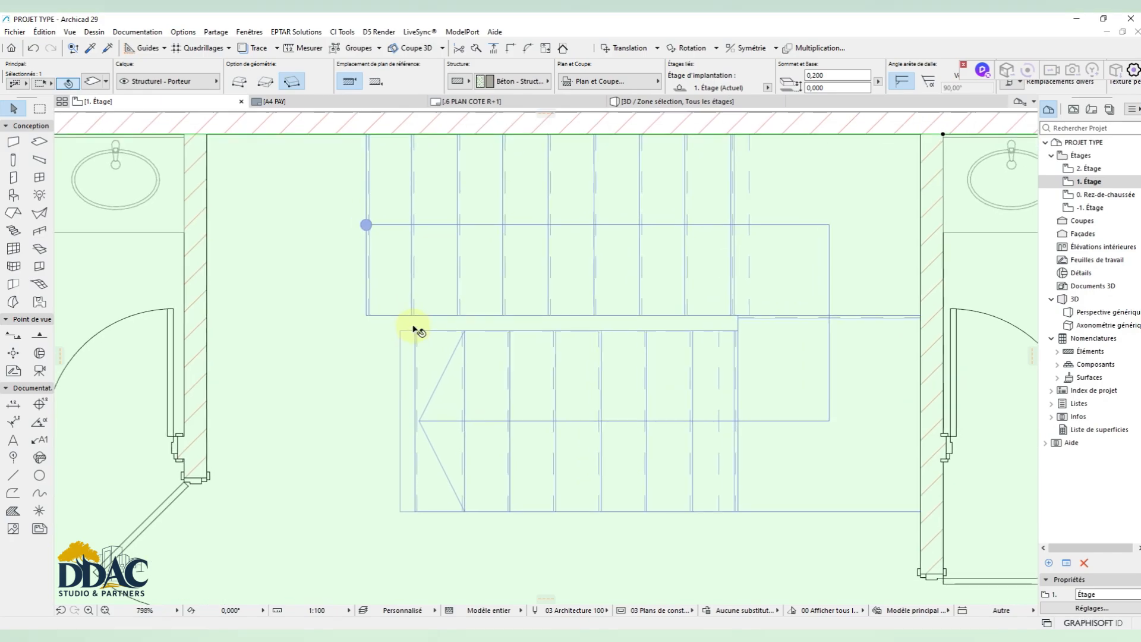
pyautogui.scroll(-4, 422, 325)
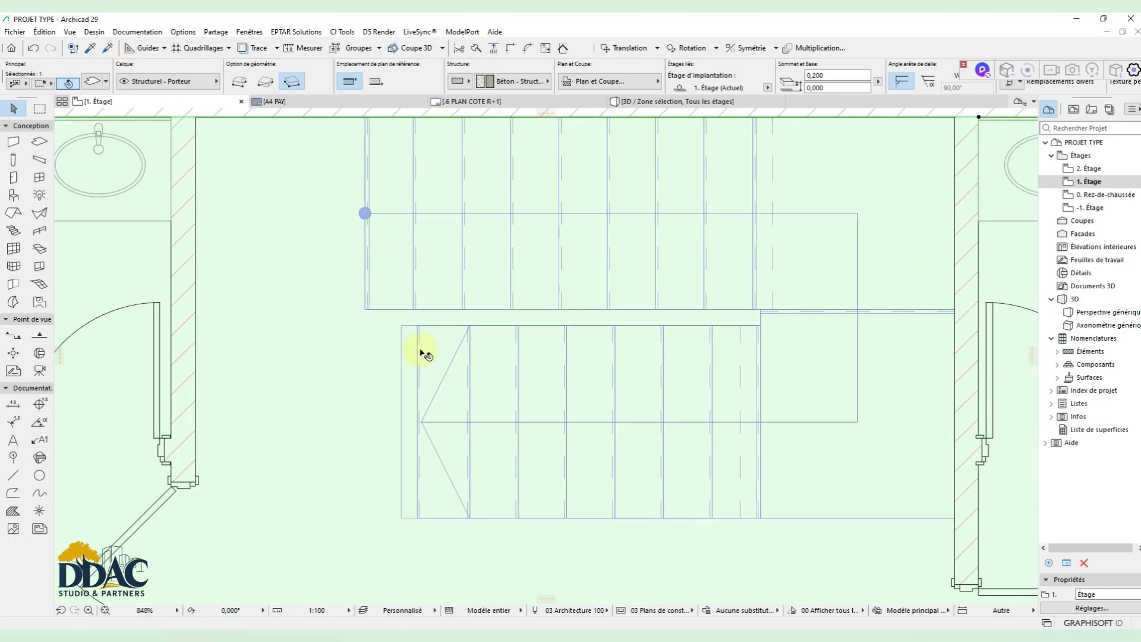
pyautogui.scroll(-3, 417, 232)
pyautogui.click(431, 182)
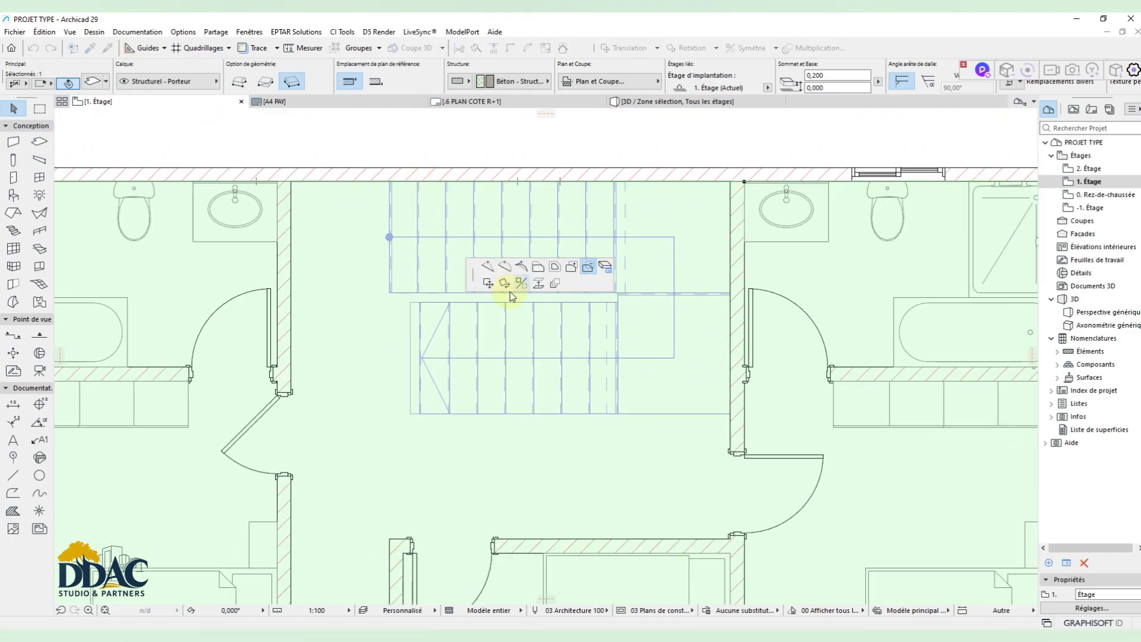
pyautogui.scroll(1, 429, 418)
pyautogui.scroll(4, 429, 421)
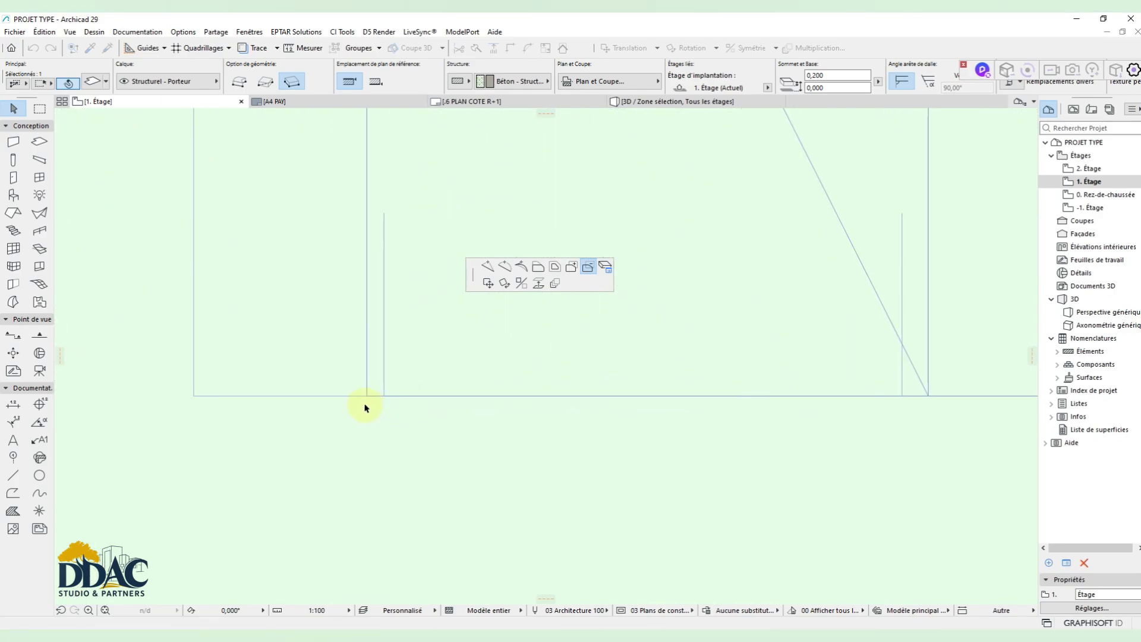
pyautogui.scroll(-3, 365, 405)
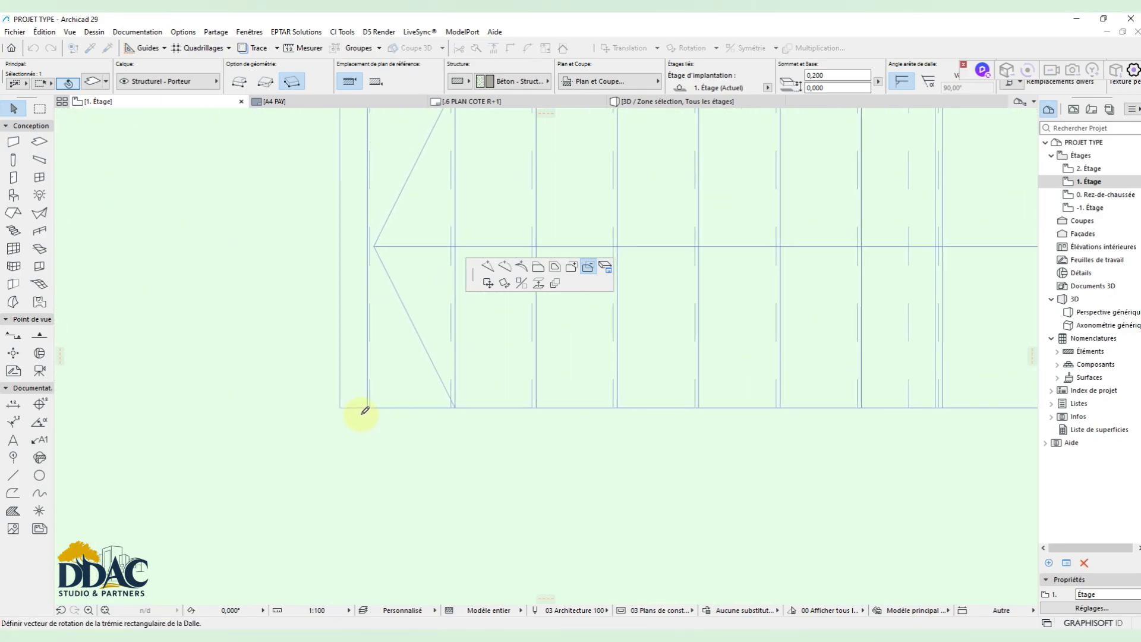
pyautogui.scroll(-6, 331, 410)
pyautogui.scroll(4, 472, 325)
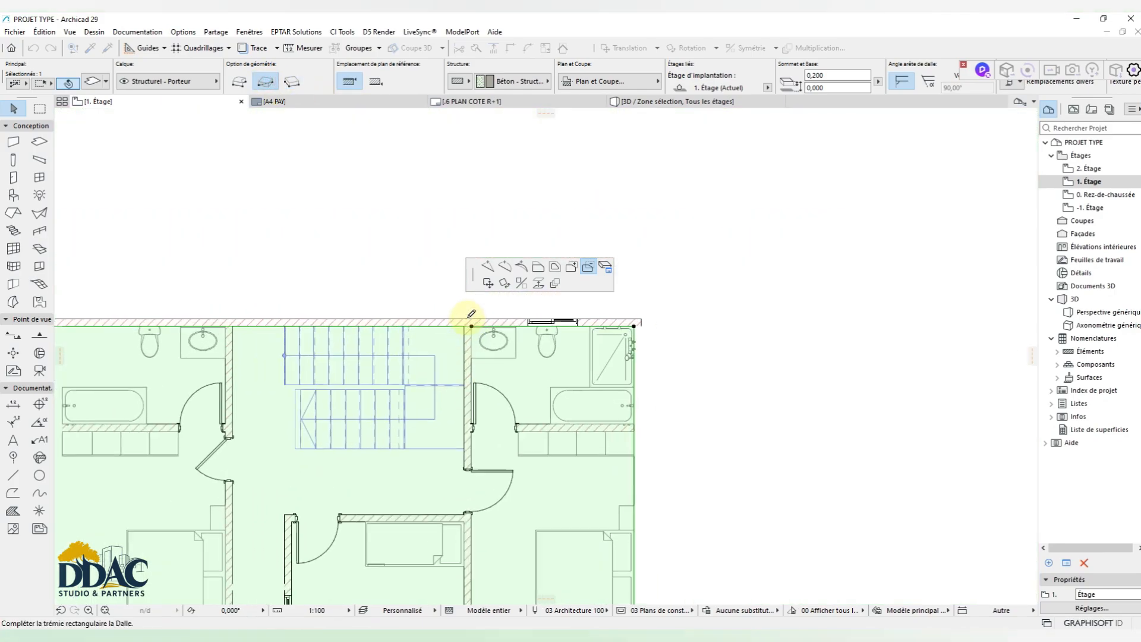
pyautogui.click(475, 326)
pyautogui.scroll(-2, 636, 319)
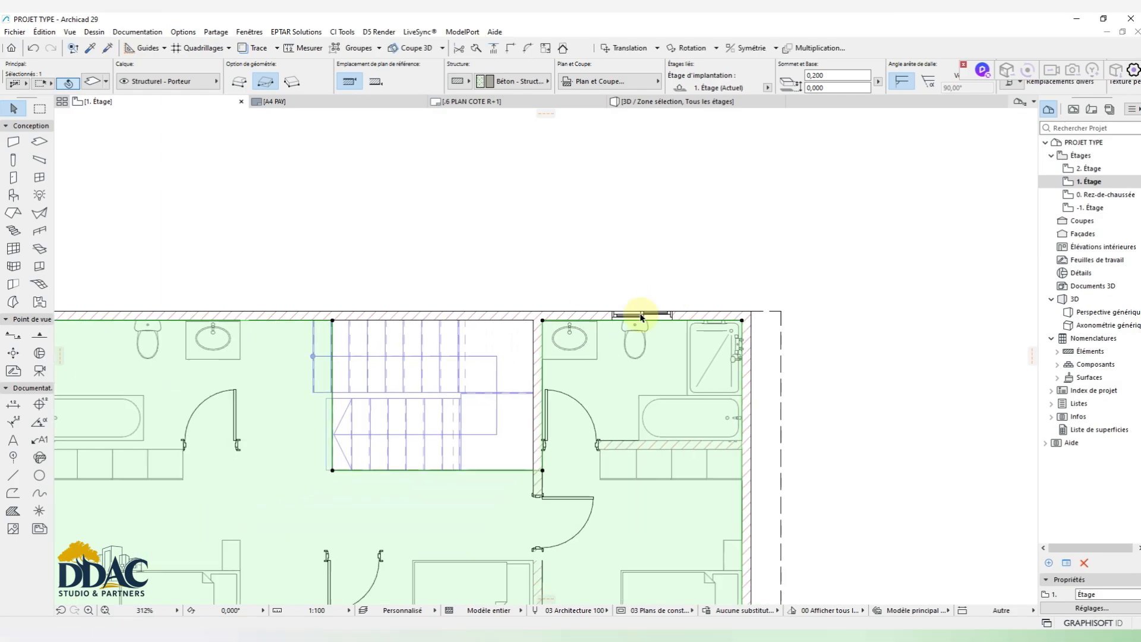
# Step: Inspect the stairwell opening in plan and examine the stair's arrival at the first-floor slab in the 3D view
pyautogui.scroll(3, 432, 363)
pyautogui.press('Escape')
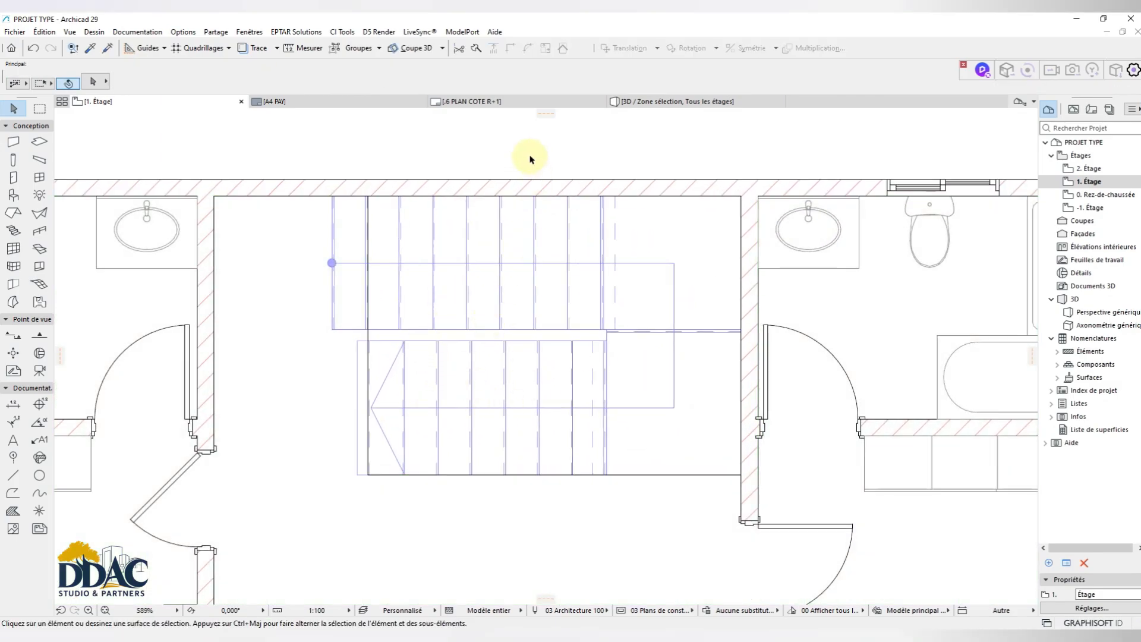
pyautogui.click(661, 99)
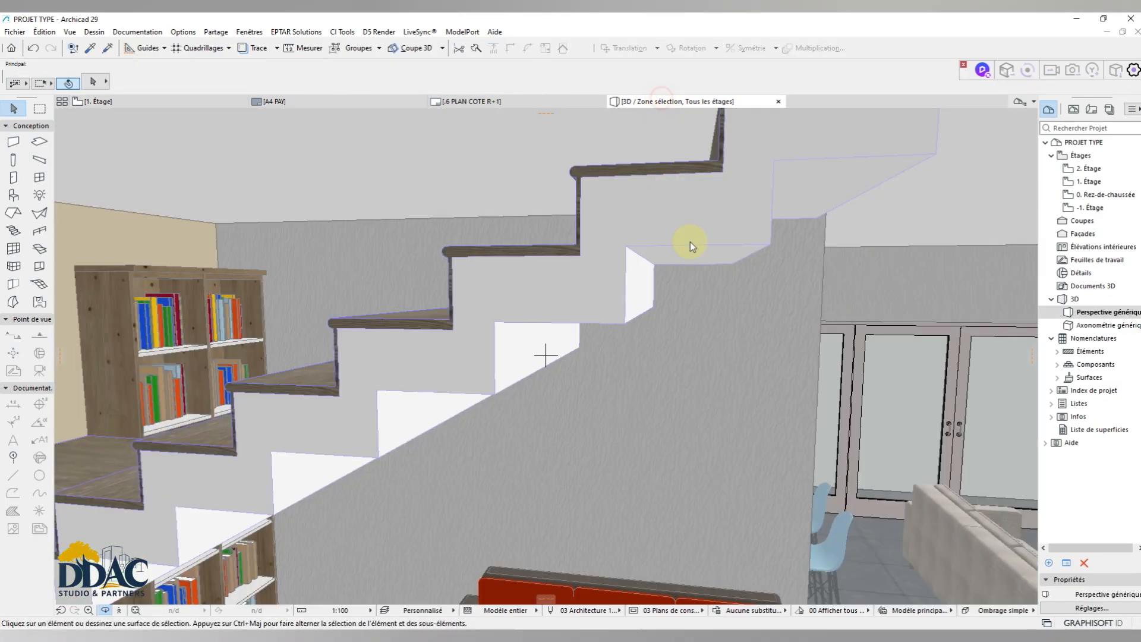
pyautogui.click(509, 288)
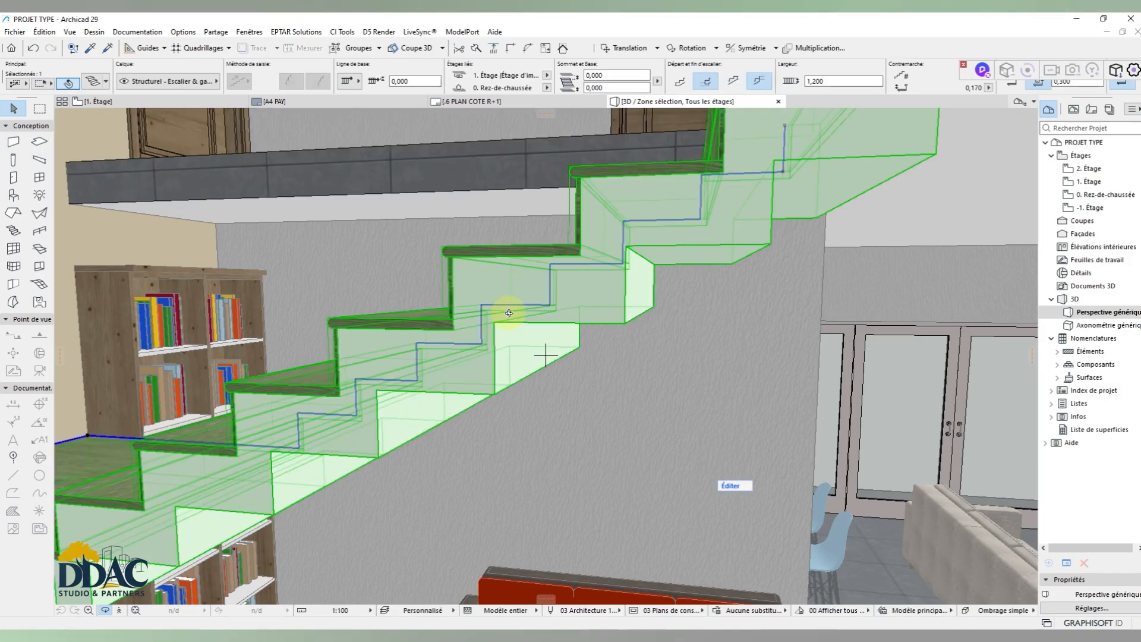
pyautogui.moveTo(509, 287); pyautogui.dragTo(554, 376)
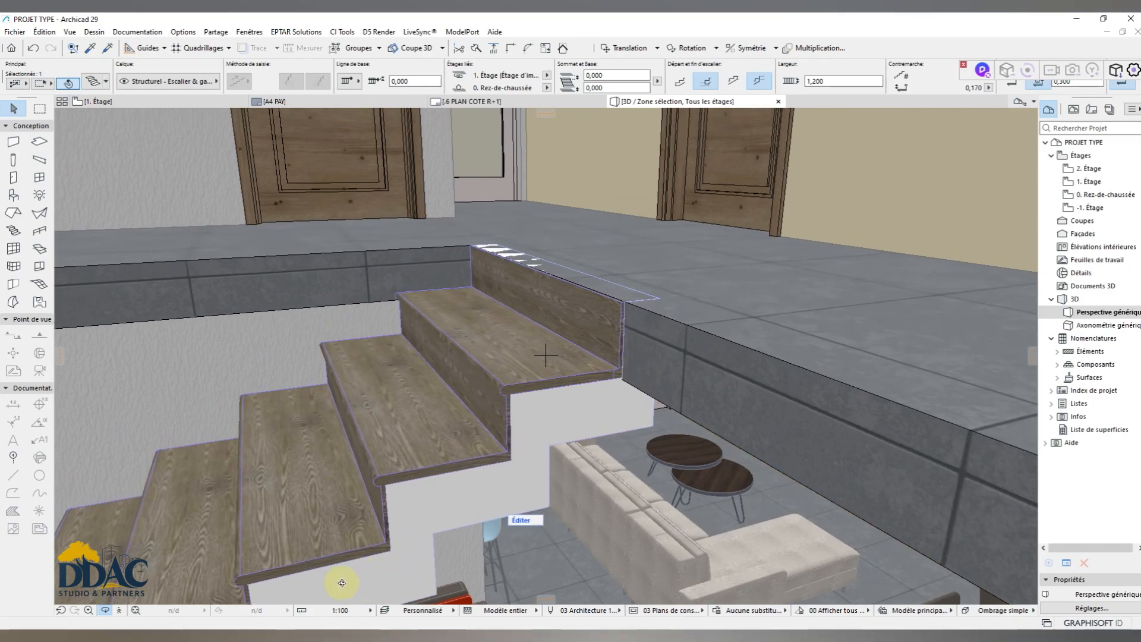
# Step: Apply the 3DD layer combination to the 3D view, clear the stair selection and inspect the whole stair from the ground-floor living area
pyautogui.click(397, 610)
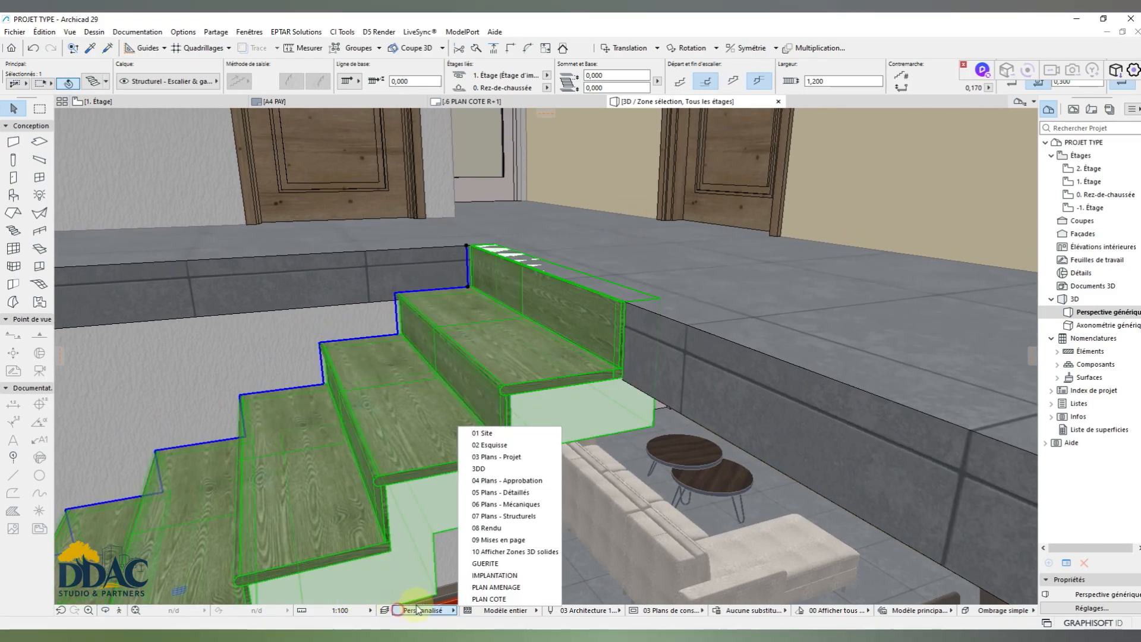
pyautogui.click(478, 468)
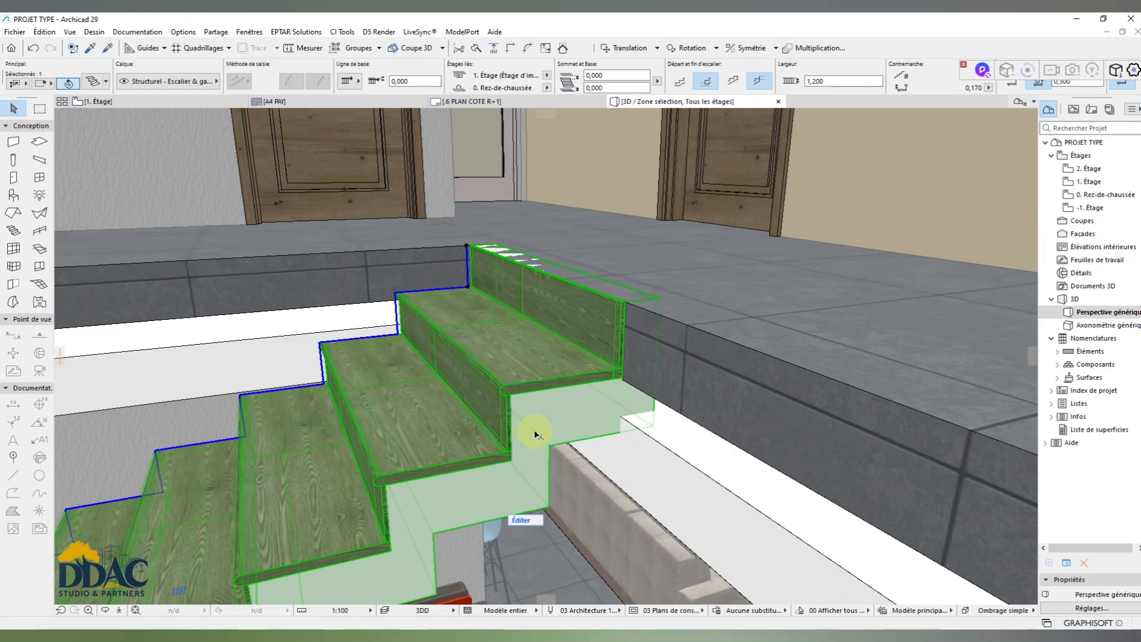
pyautogui.press('Escape')
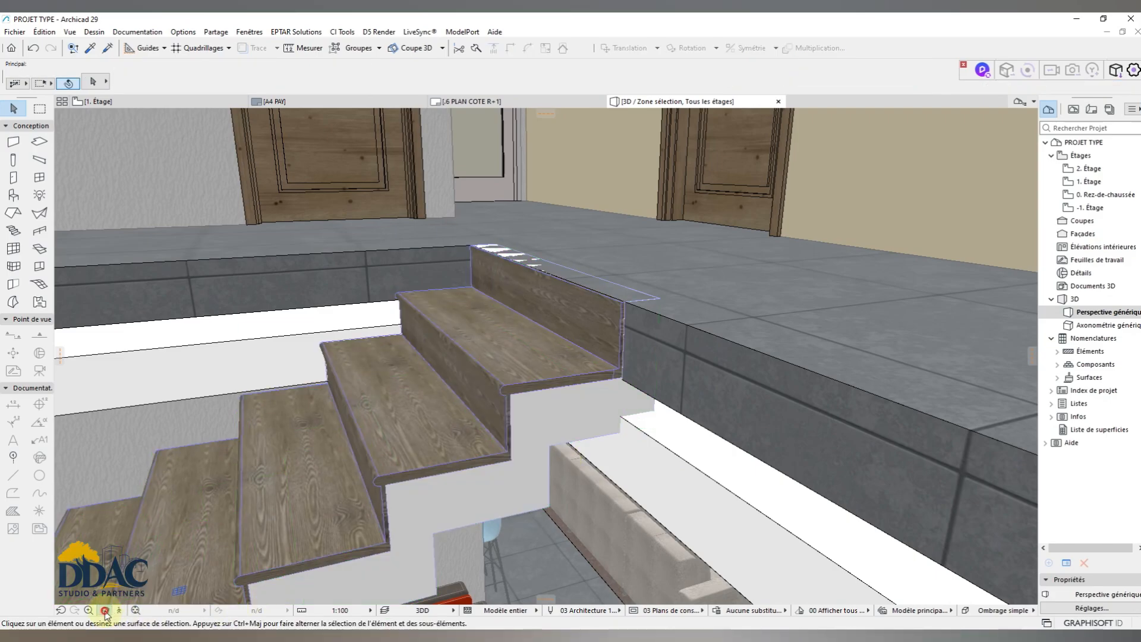
pyautogui.moveTo(440, 474); pyautogui.dragTo(590, 316)
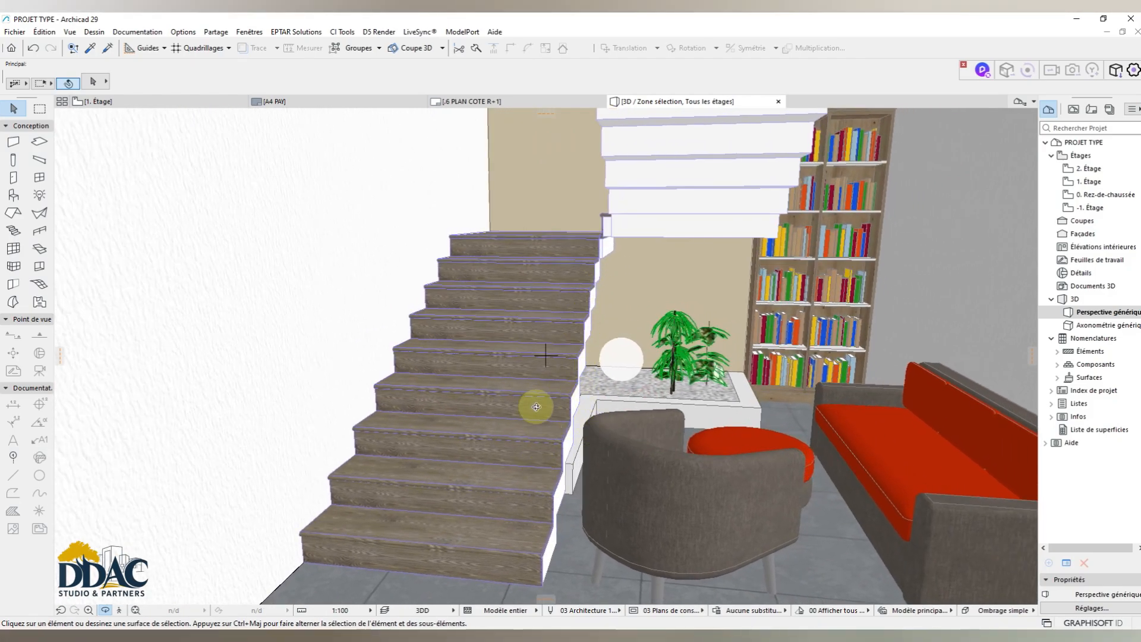
pyautogui.moveTo(547, 385); pyautogui.dragTo(601, 434)
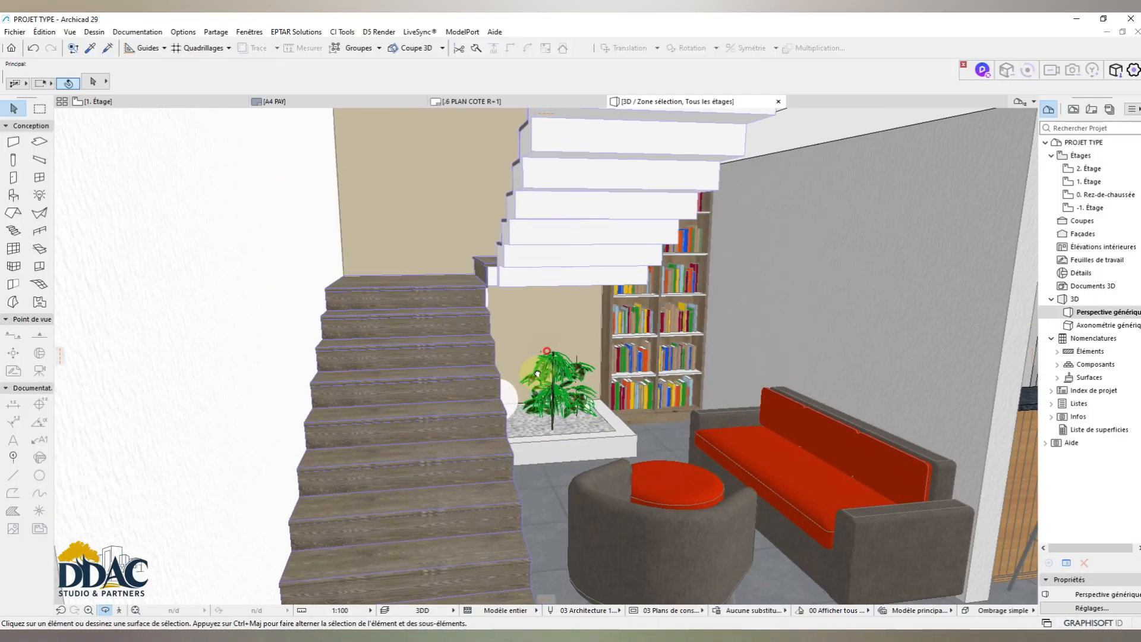